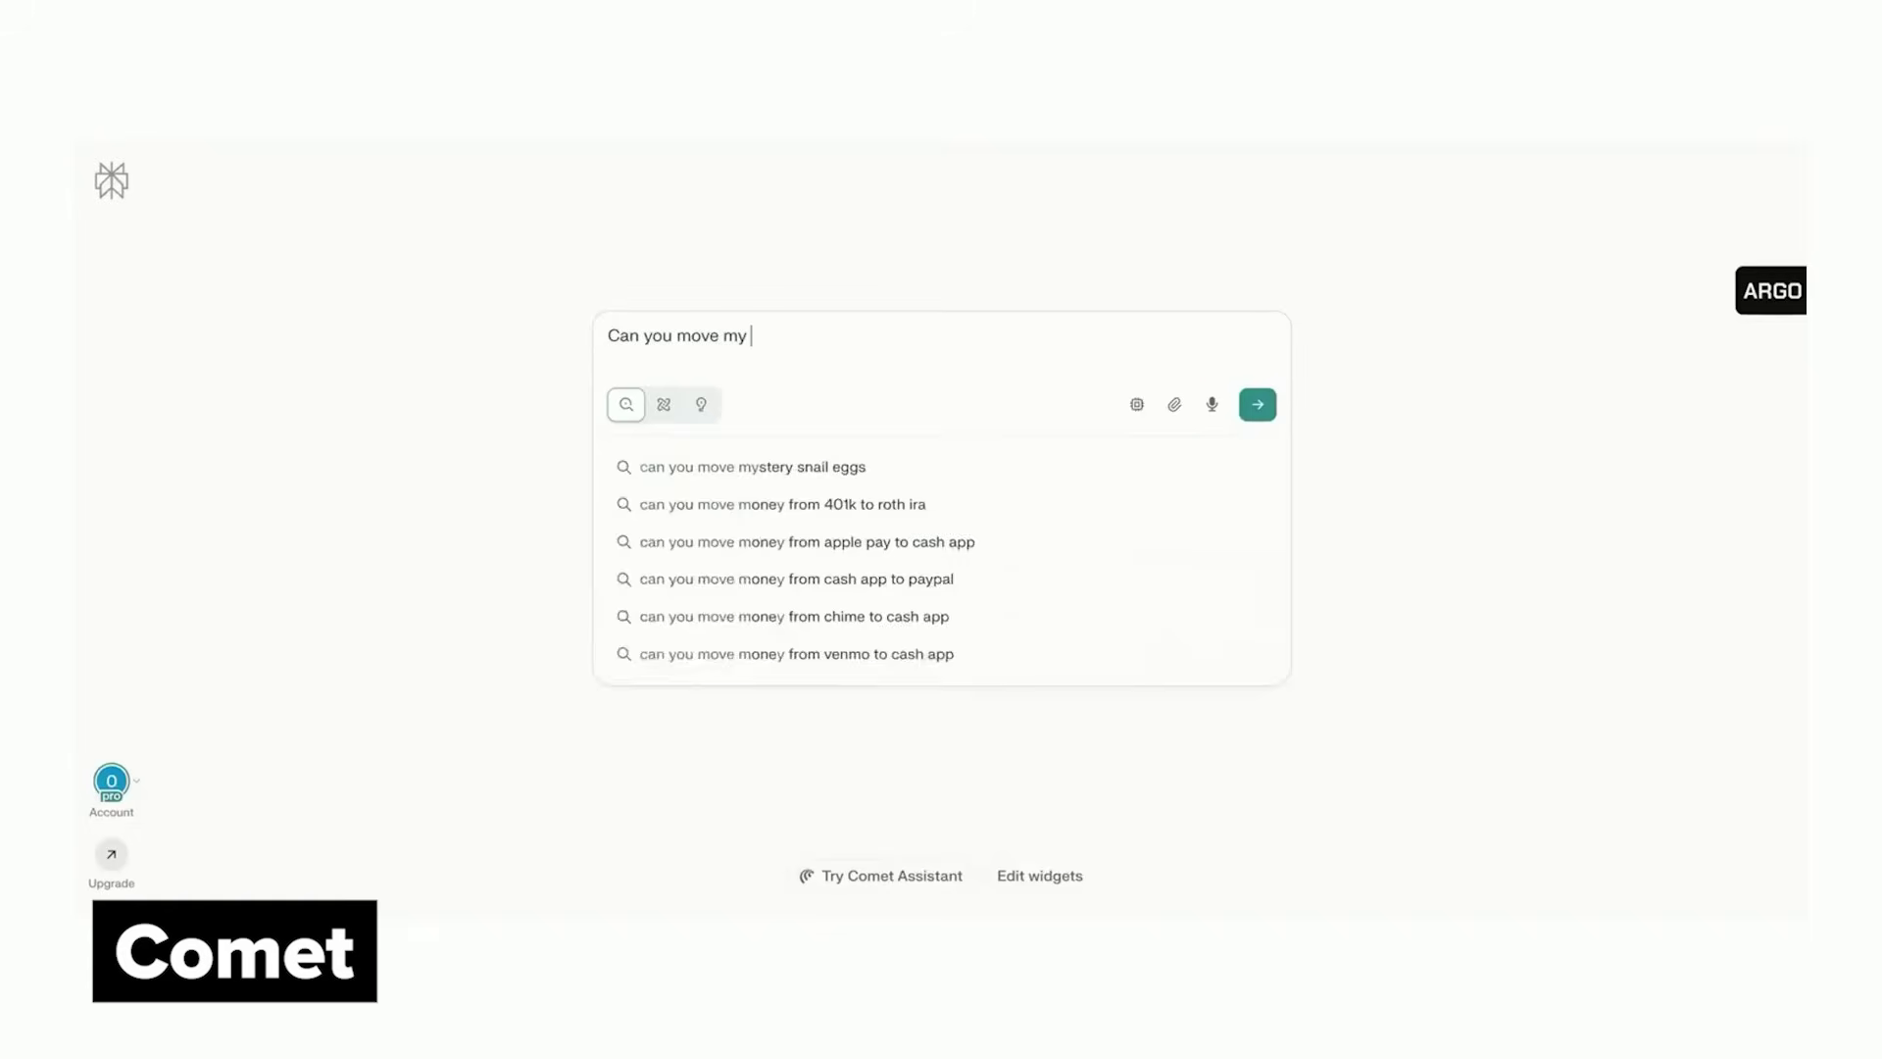
Have Comet push tomorrow's 1:1 to 3:00–4:00 PM, confirm it, and send the attendee notification email
type("1:1 with Justine tomorrow to an hour later? And email her a notification?")
key("Return")
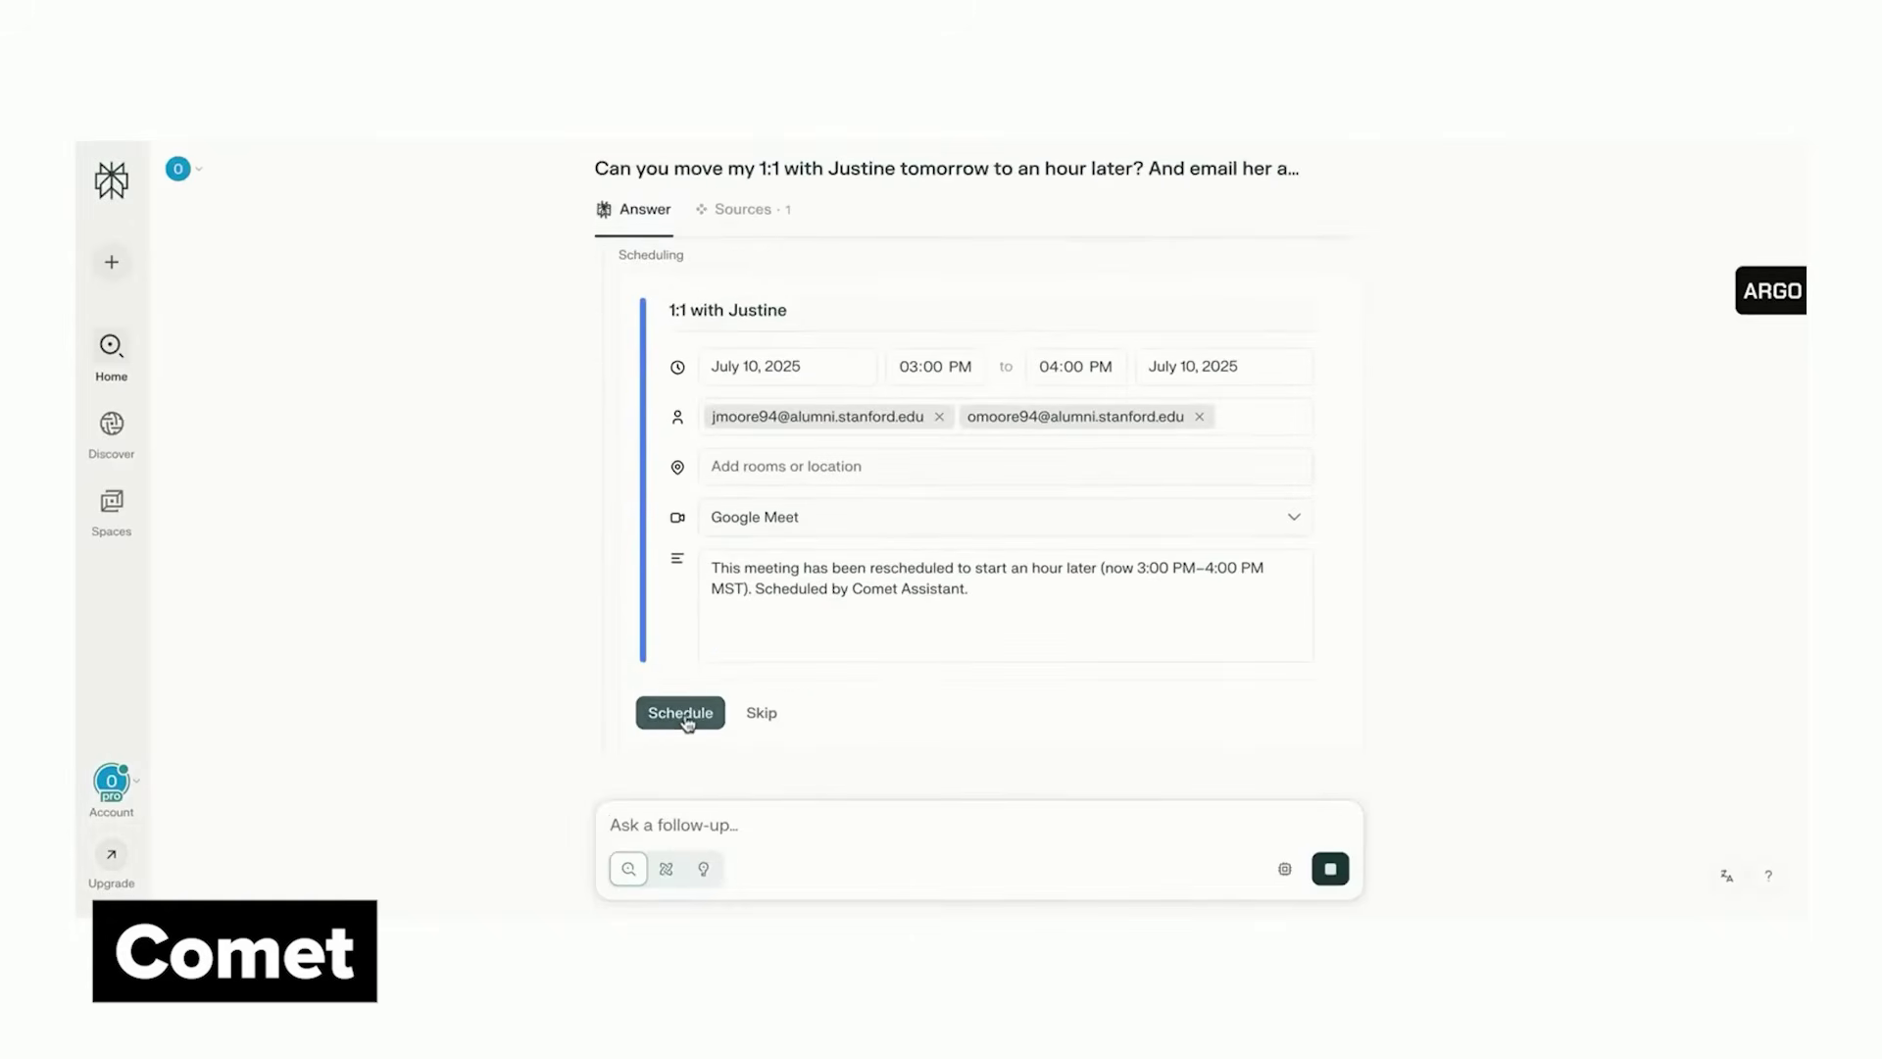
left_click(683, 716)
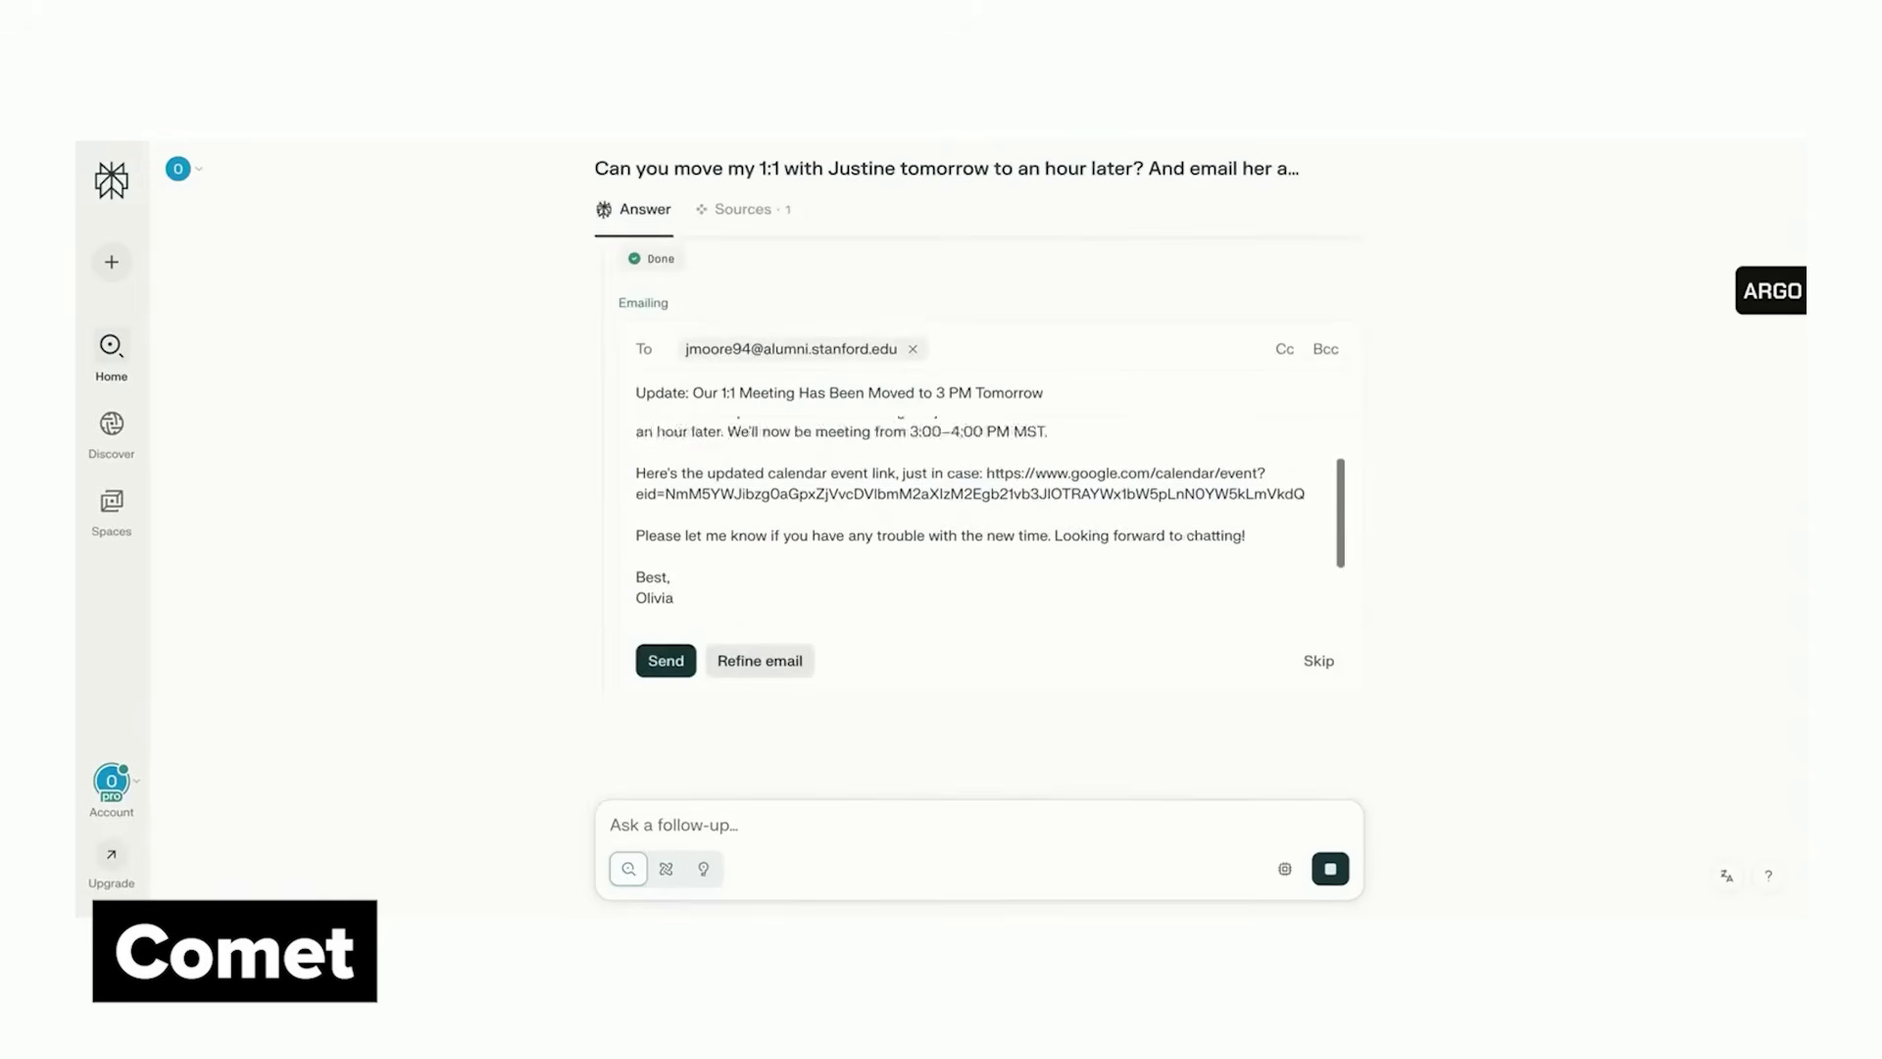
left_click(666, 660)
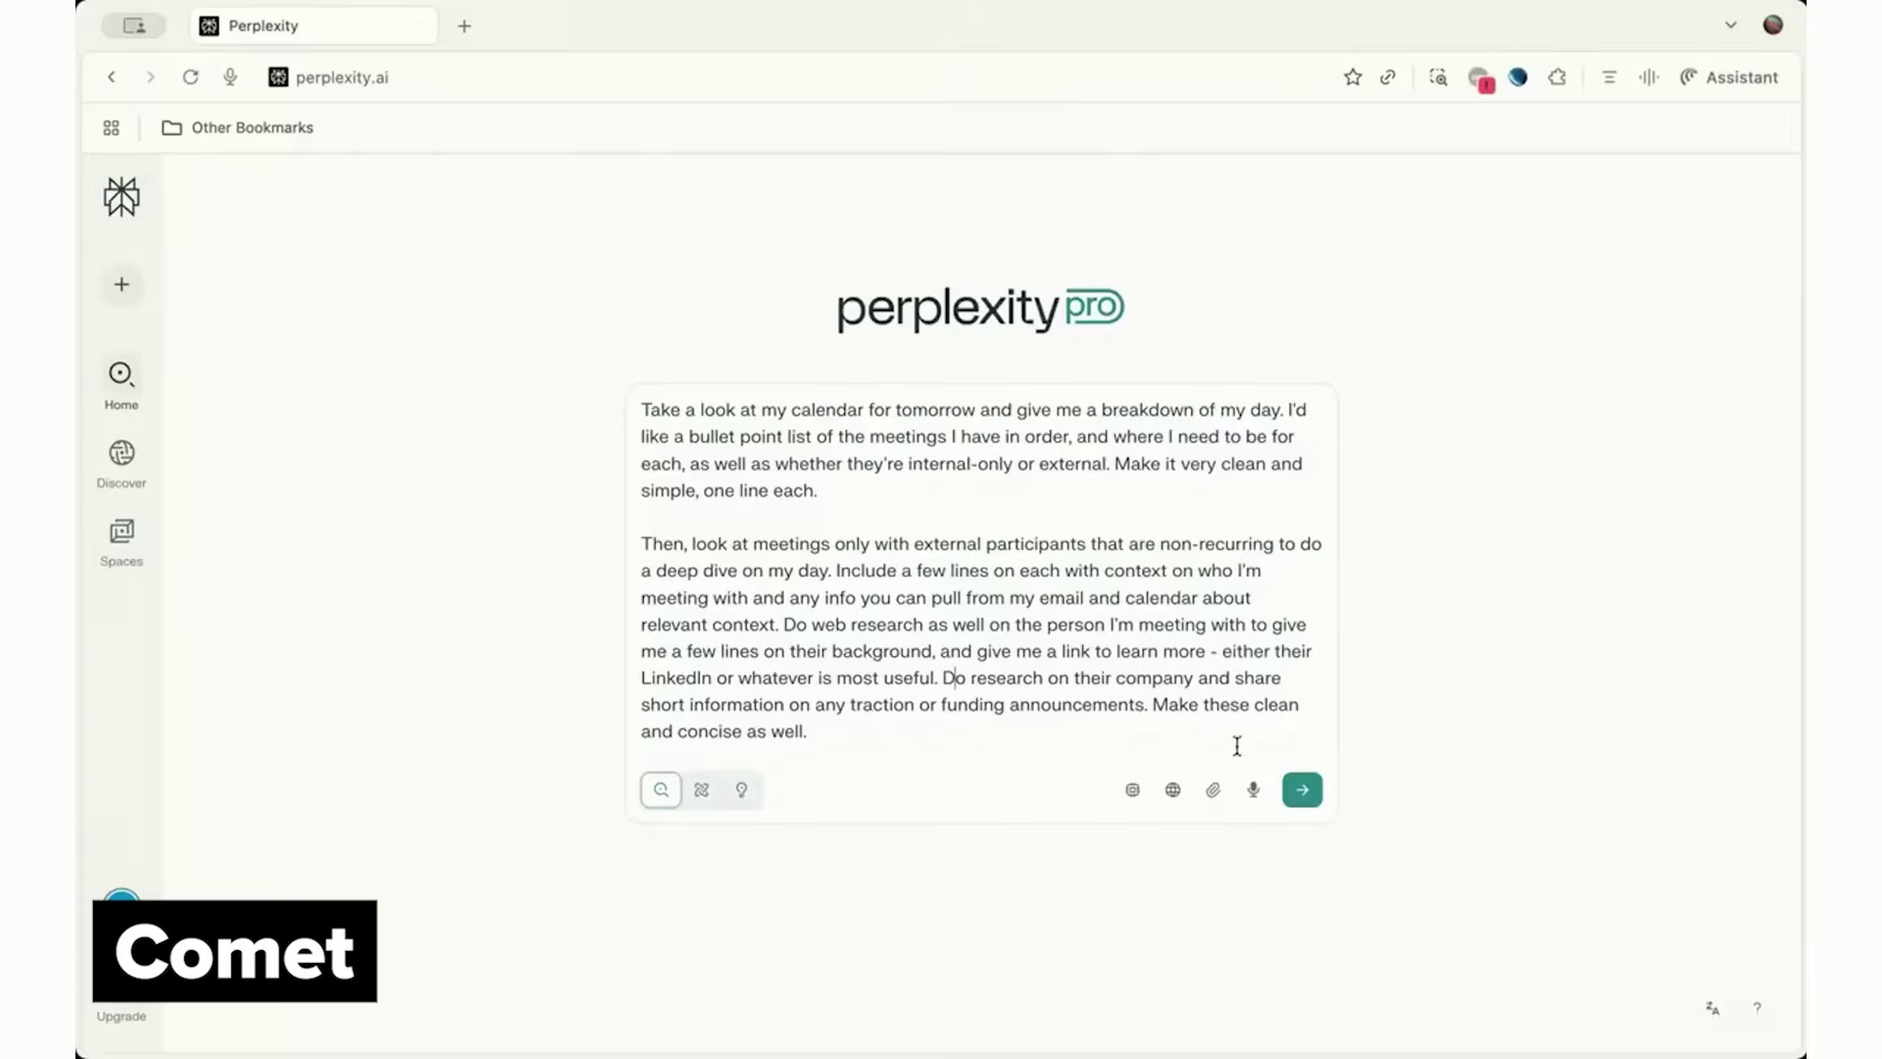
Submit the calendar breakdown prompt and read through Perplexity's schedule and external-attendee research
left_click(1308, 785)
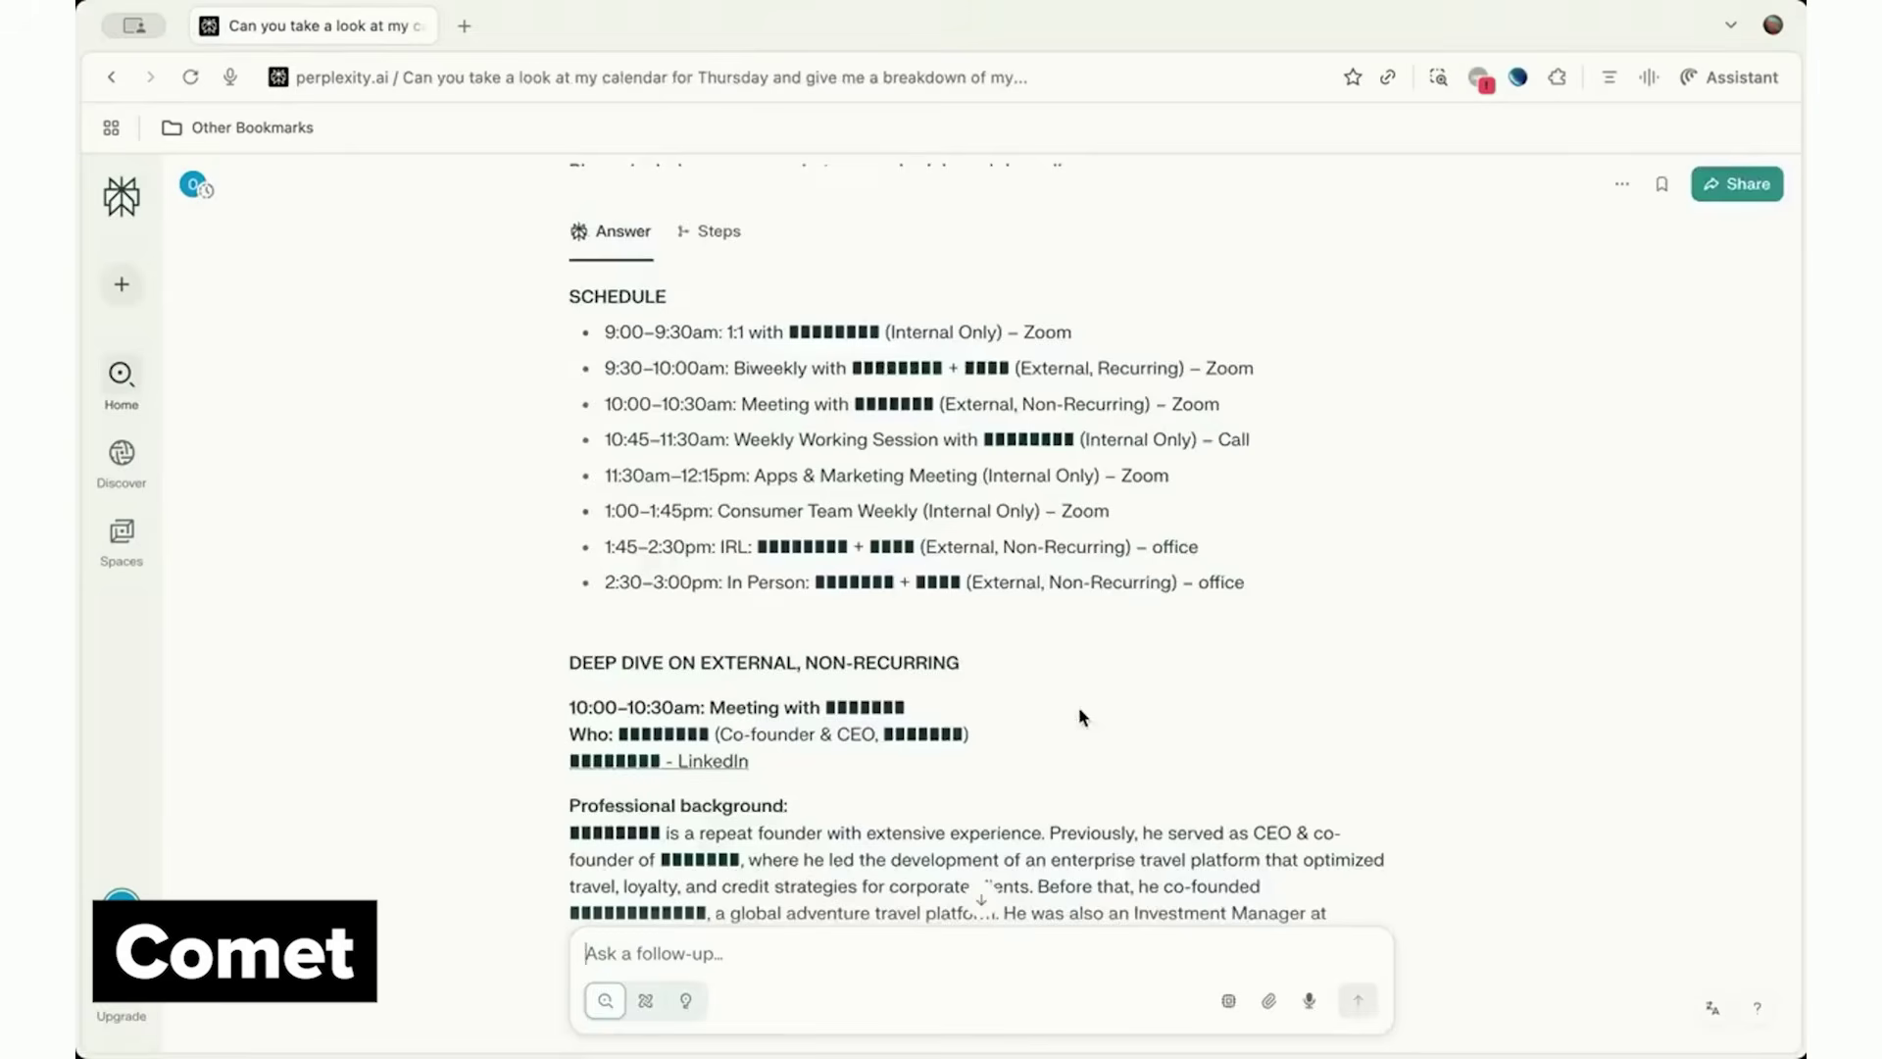
scroll(1475, 673, "down", 5)
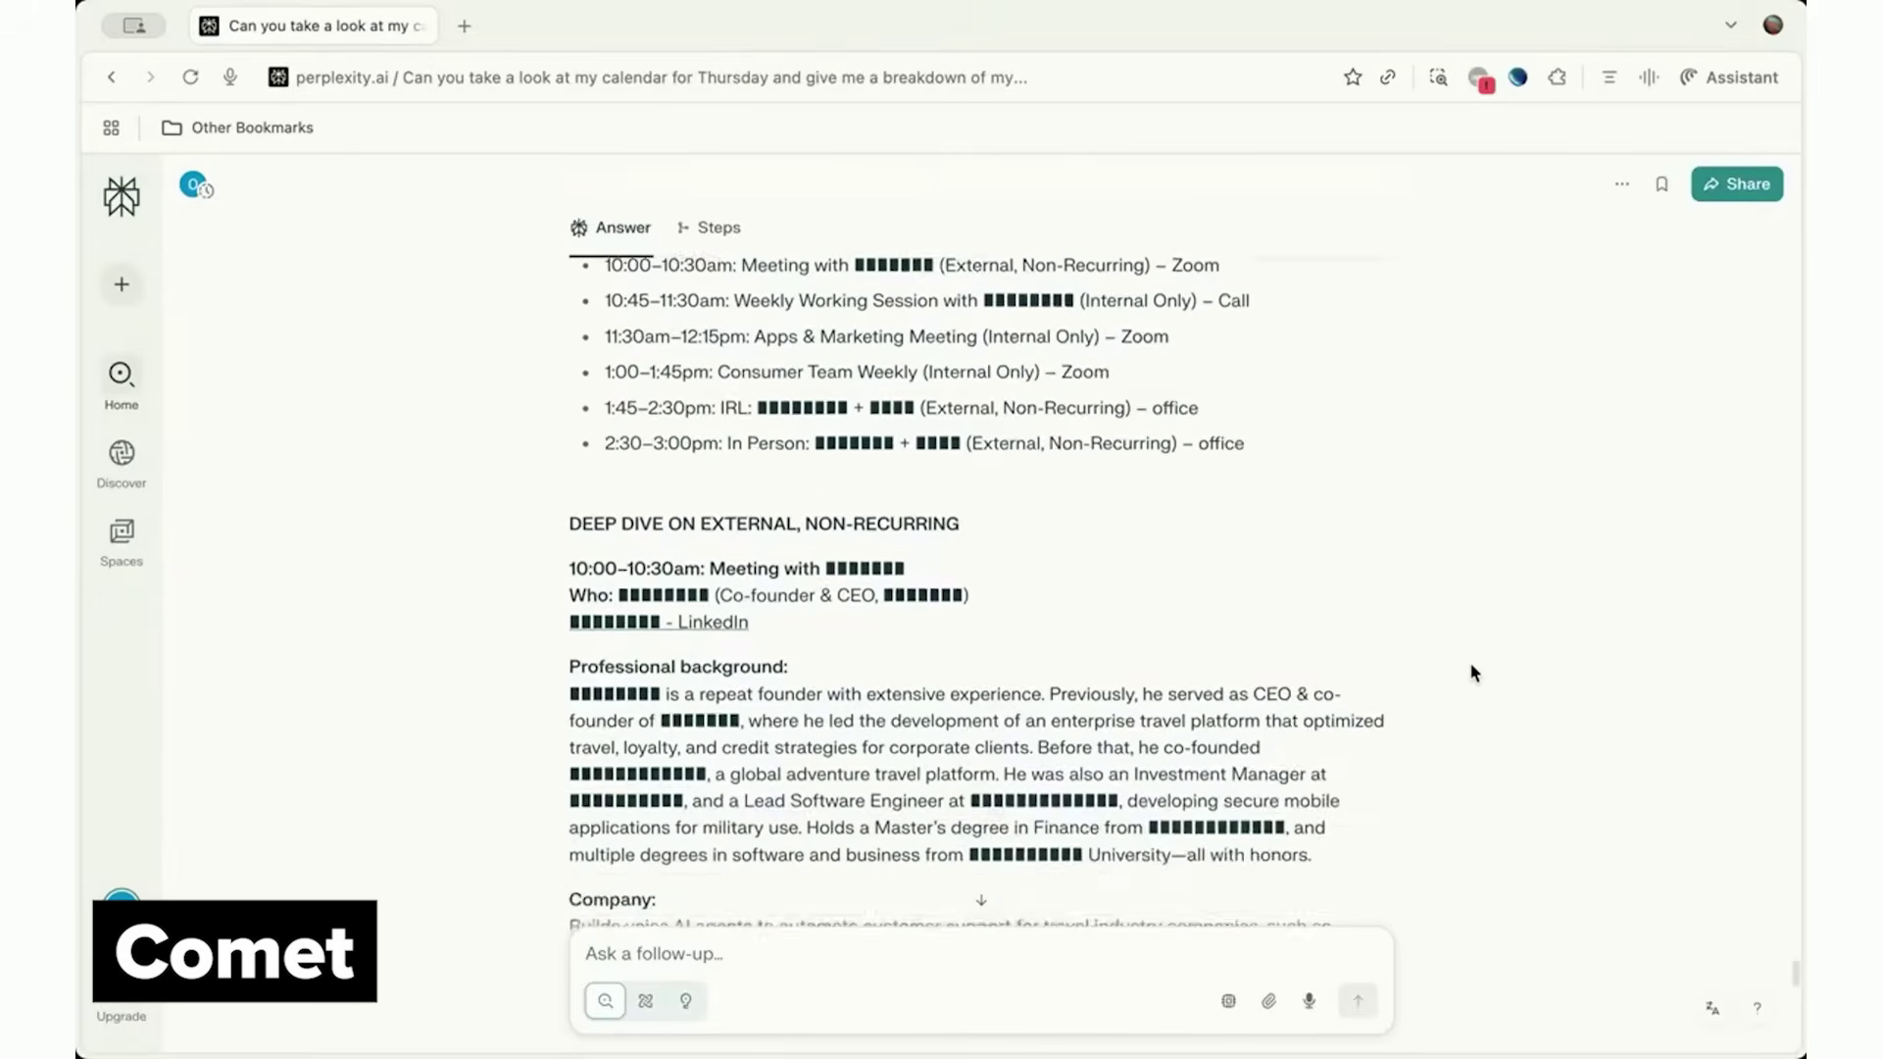
scroll(1474, 673, "down", 10)
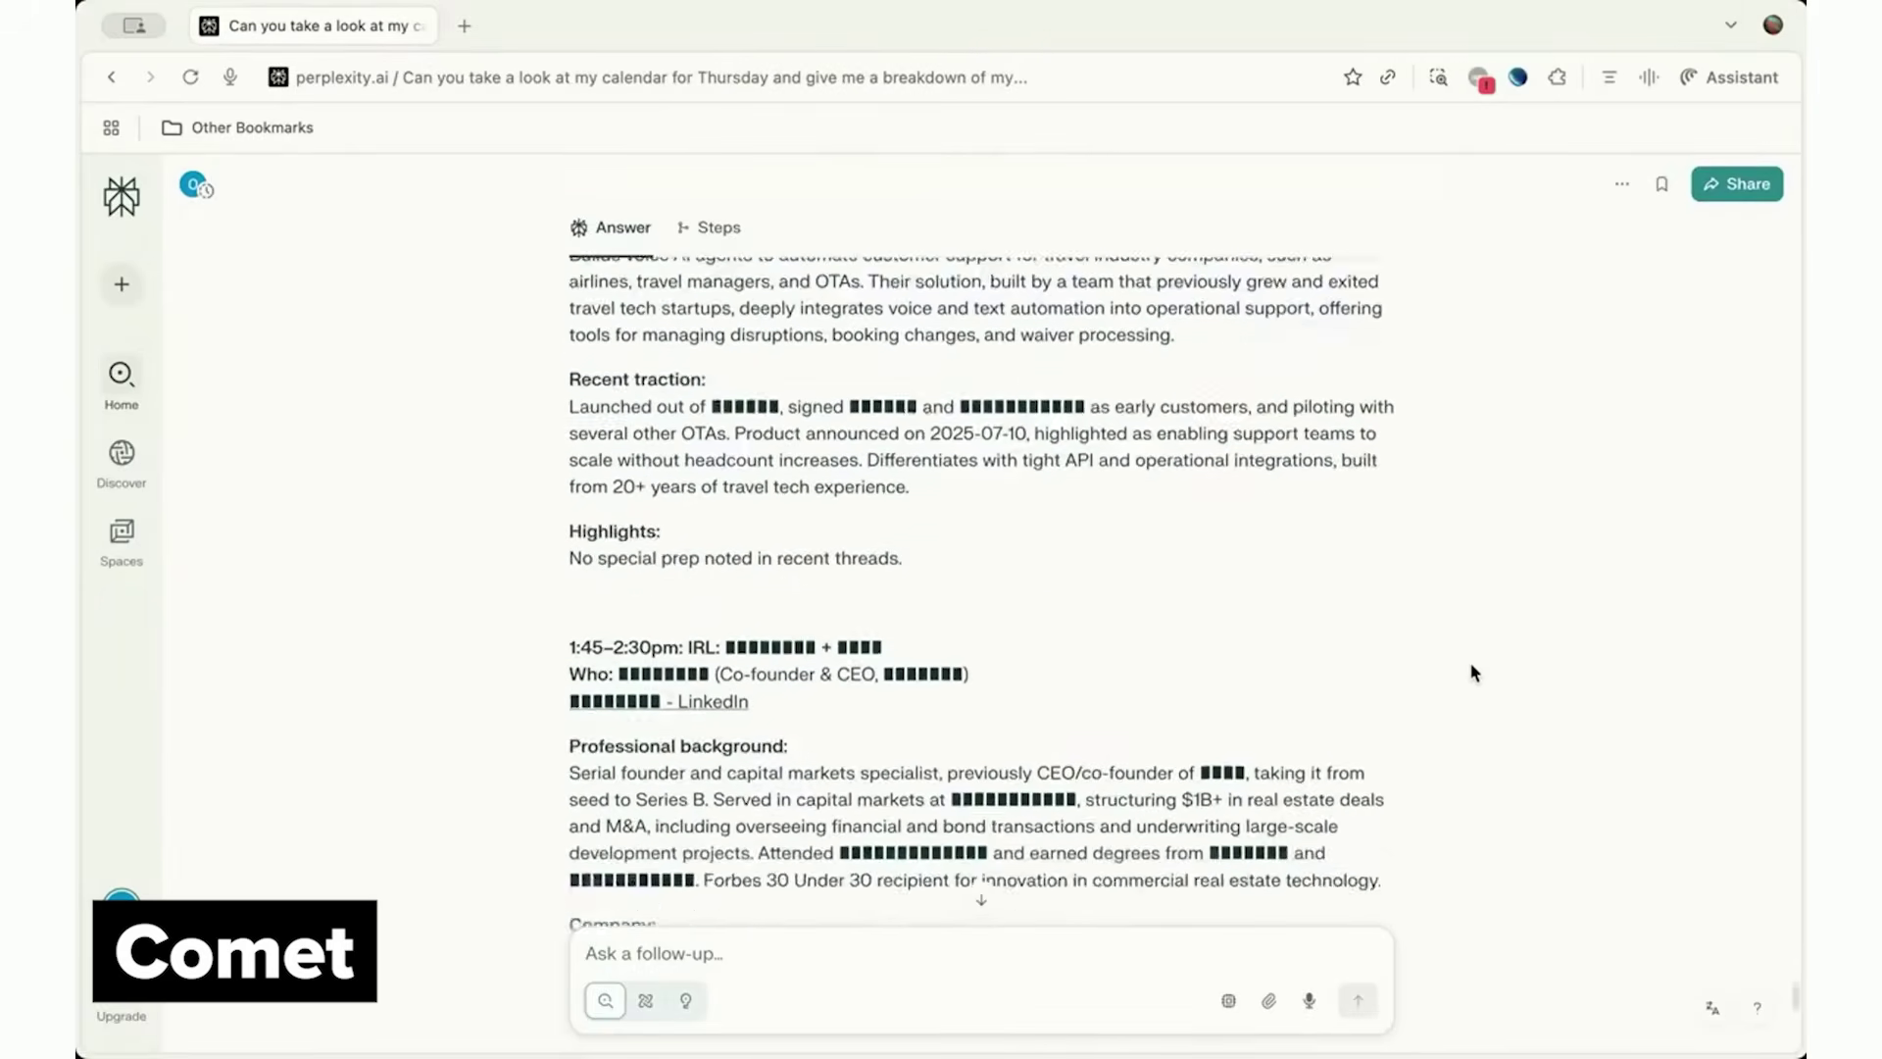
scroll(1474, 673, "down", 5)
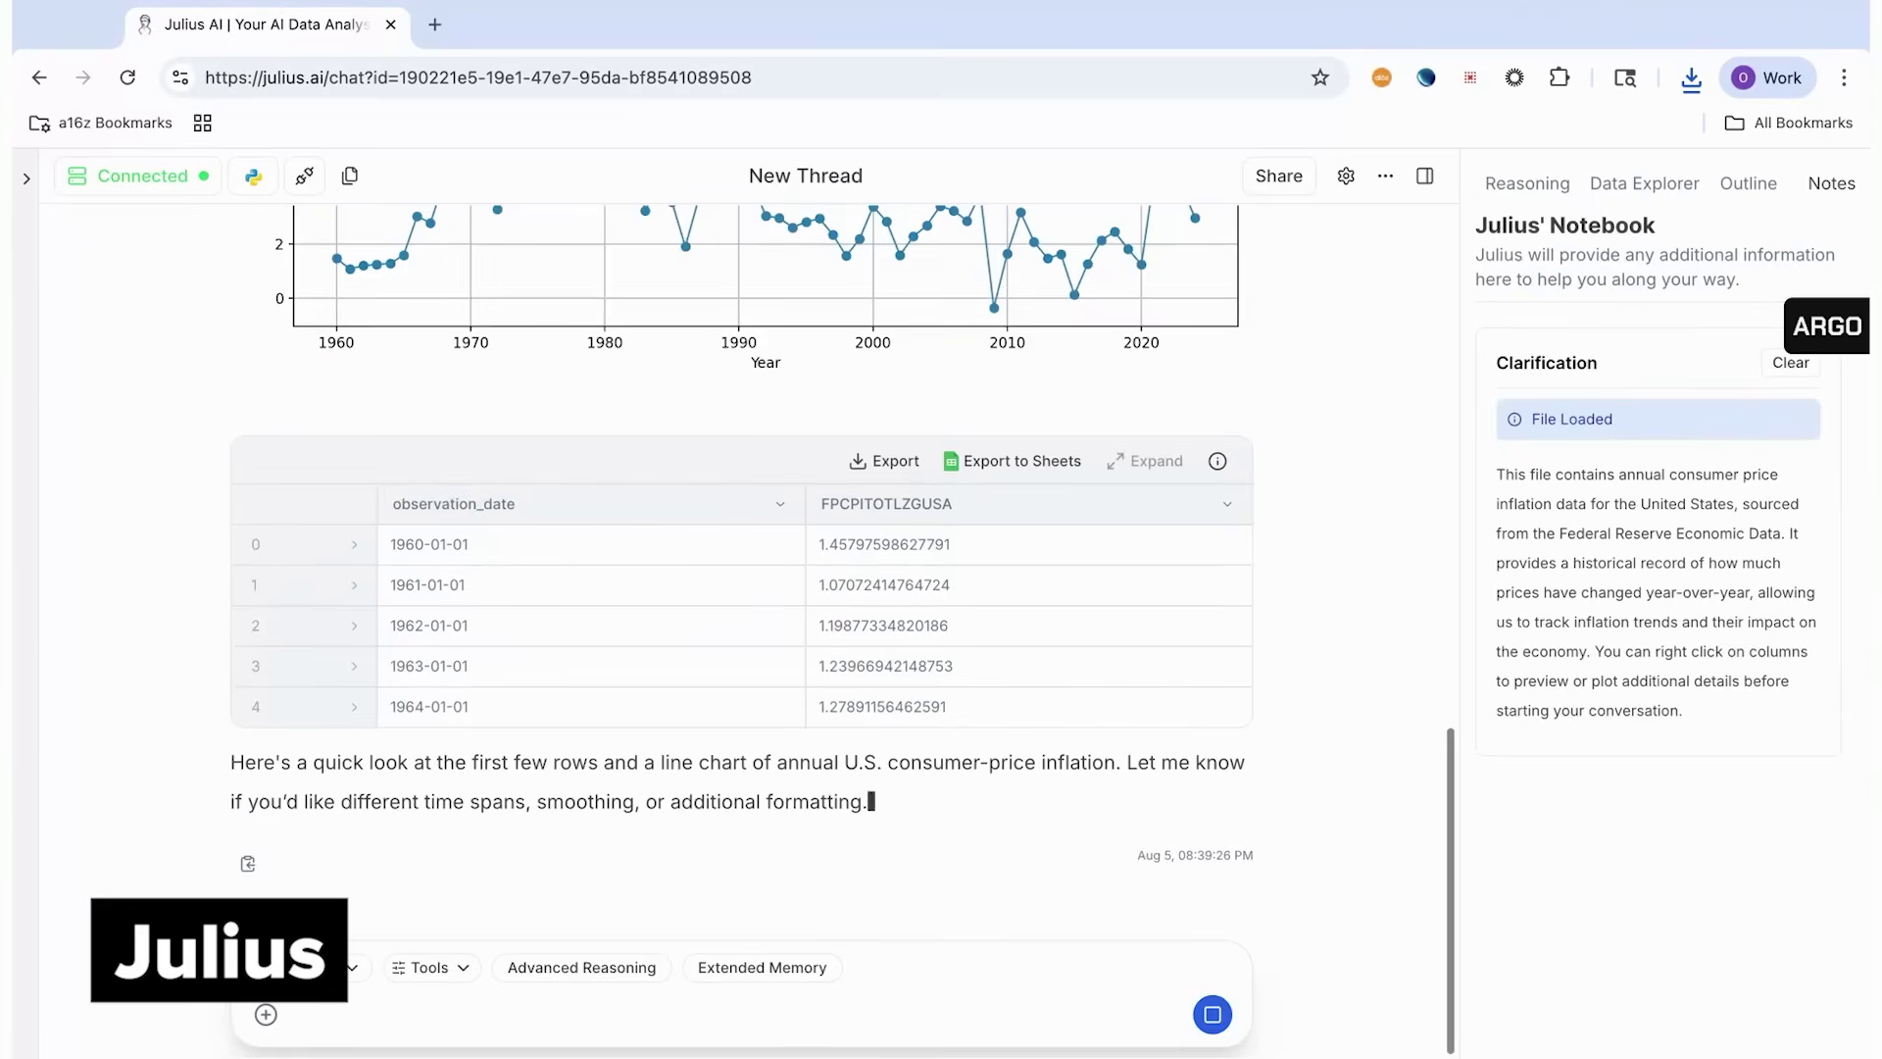
Ask Julius when the largest 12-month period of inflation variance occurred
scroll(742, 794, "up", 5)
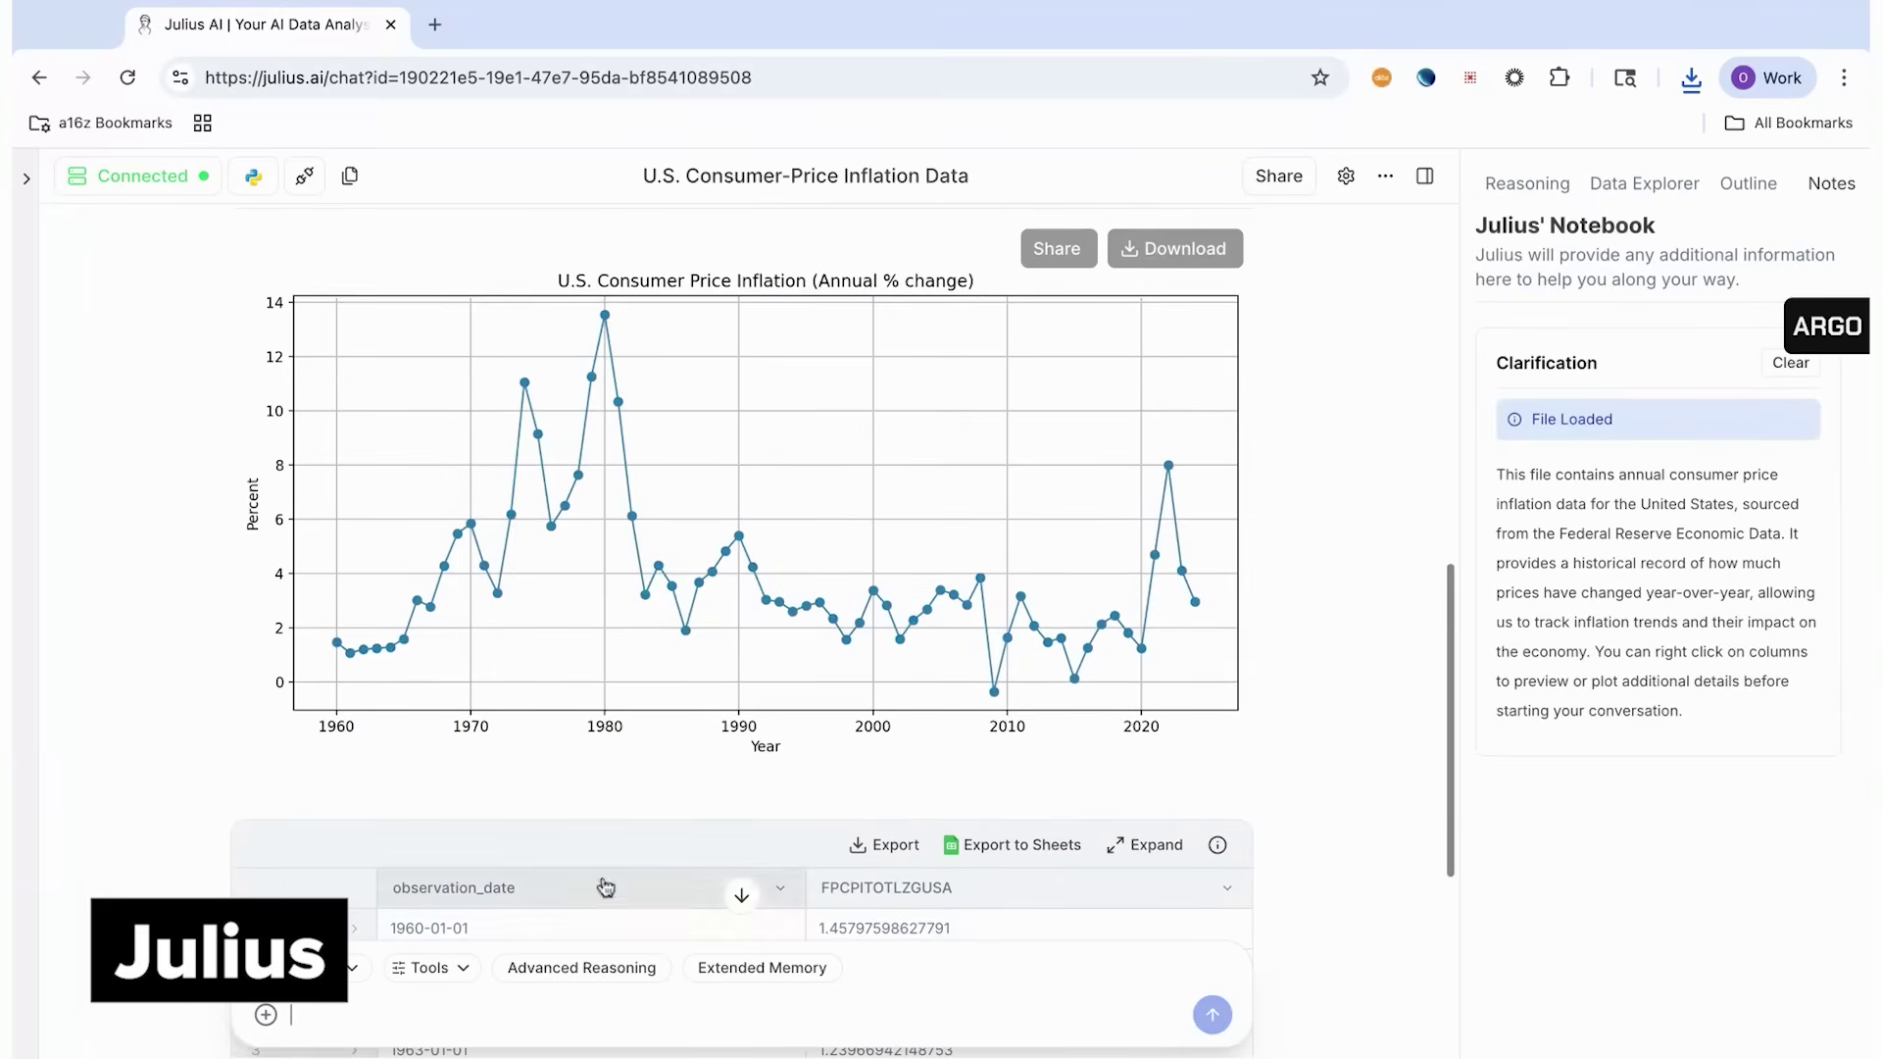
type("When was the largest 12 month period of variance in inflation")
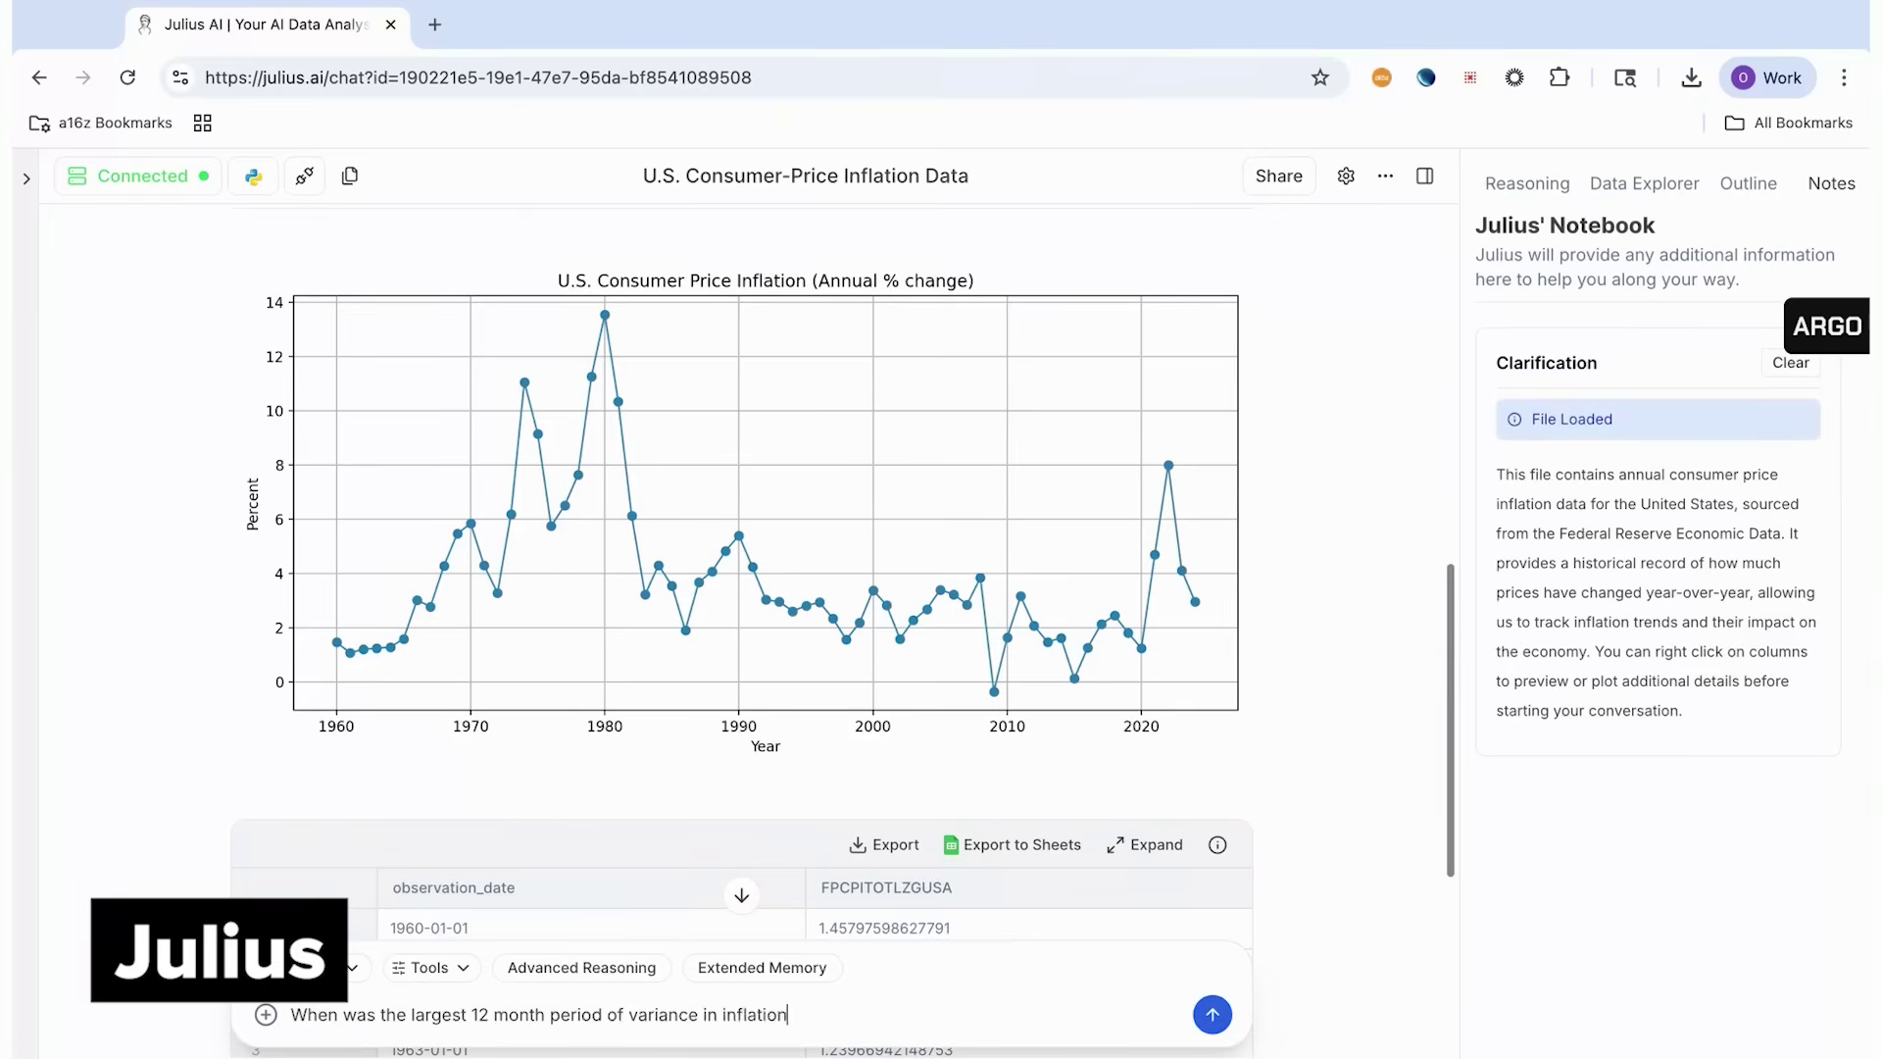
key("Return")
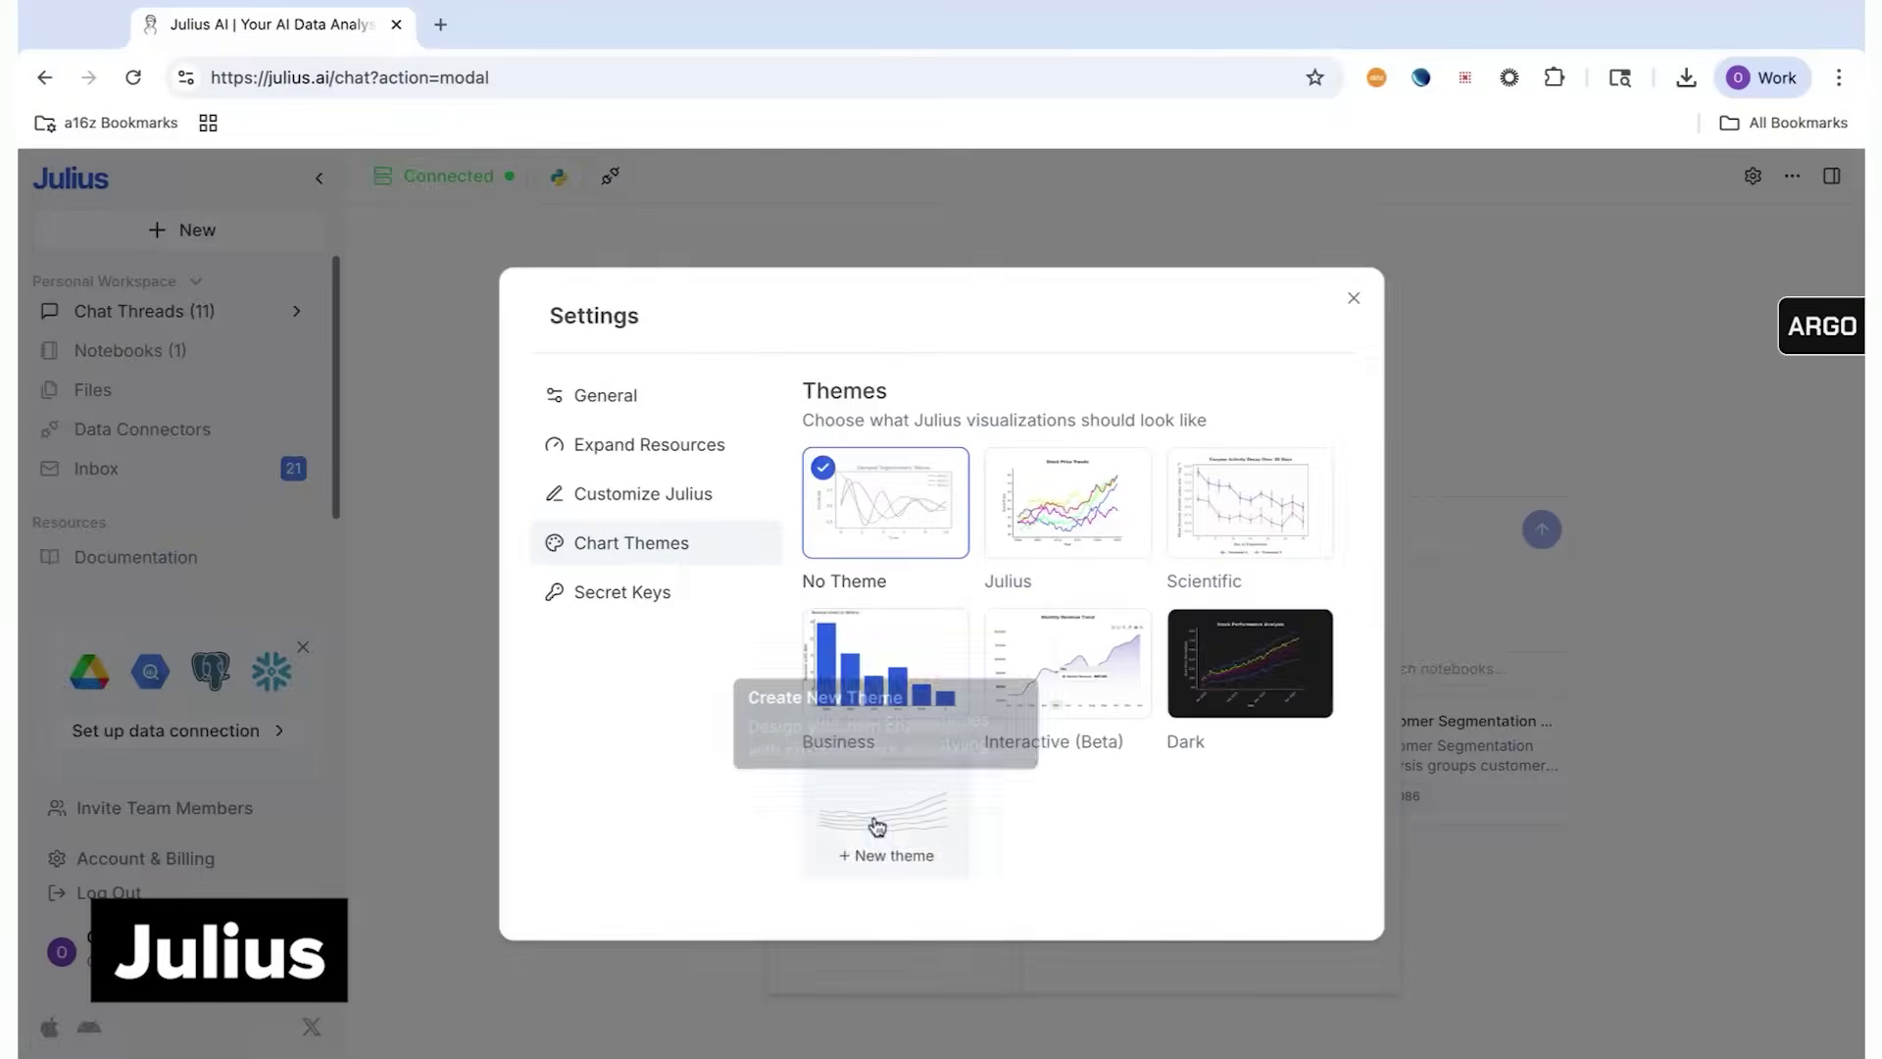
left_click(877, 824)
Name the new chart theme a16z and replace its primary colour with ebac24
type("a16z")
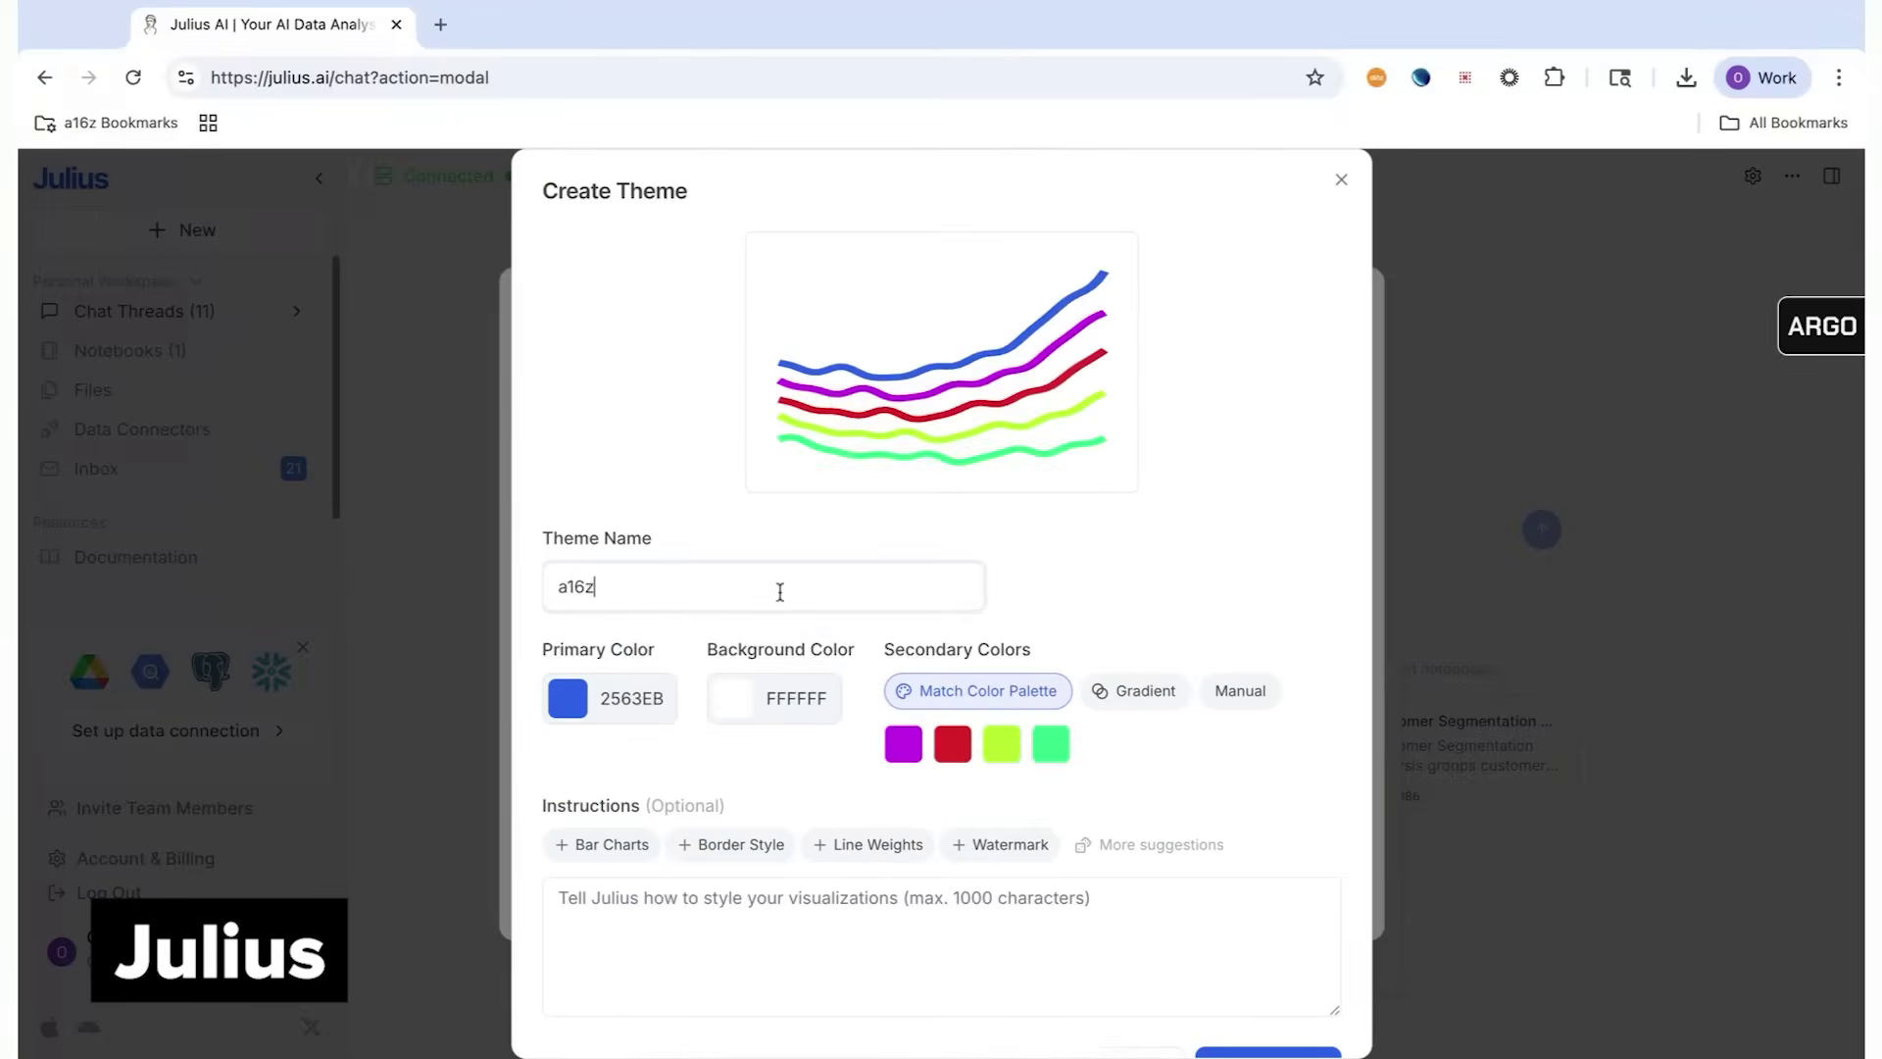
left_click_drag(598, 698, 698, 704)
type("ebac24")
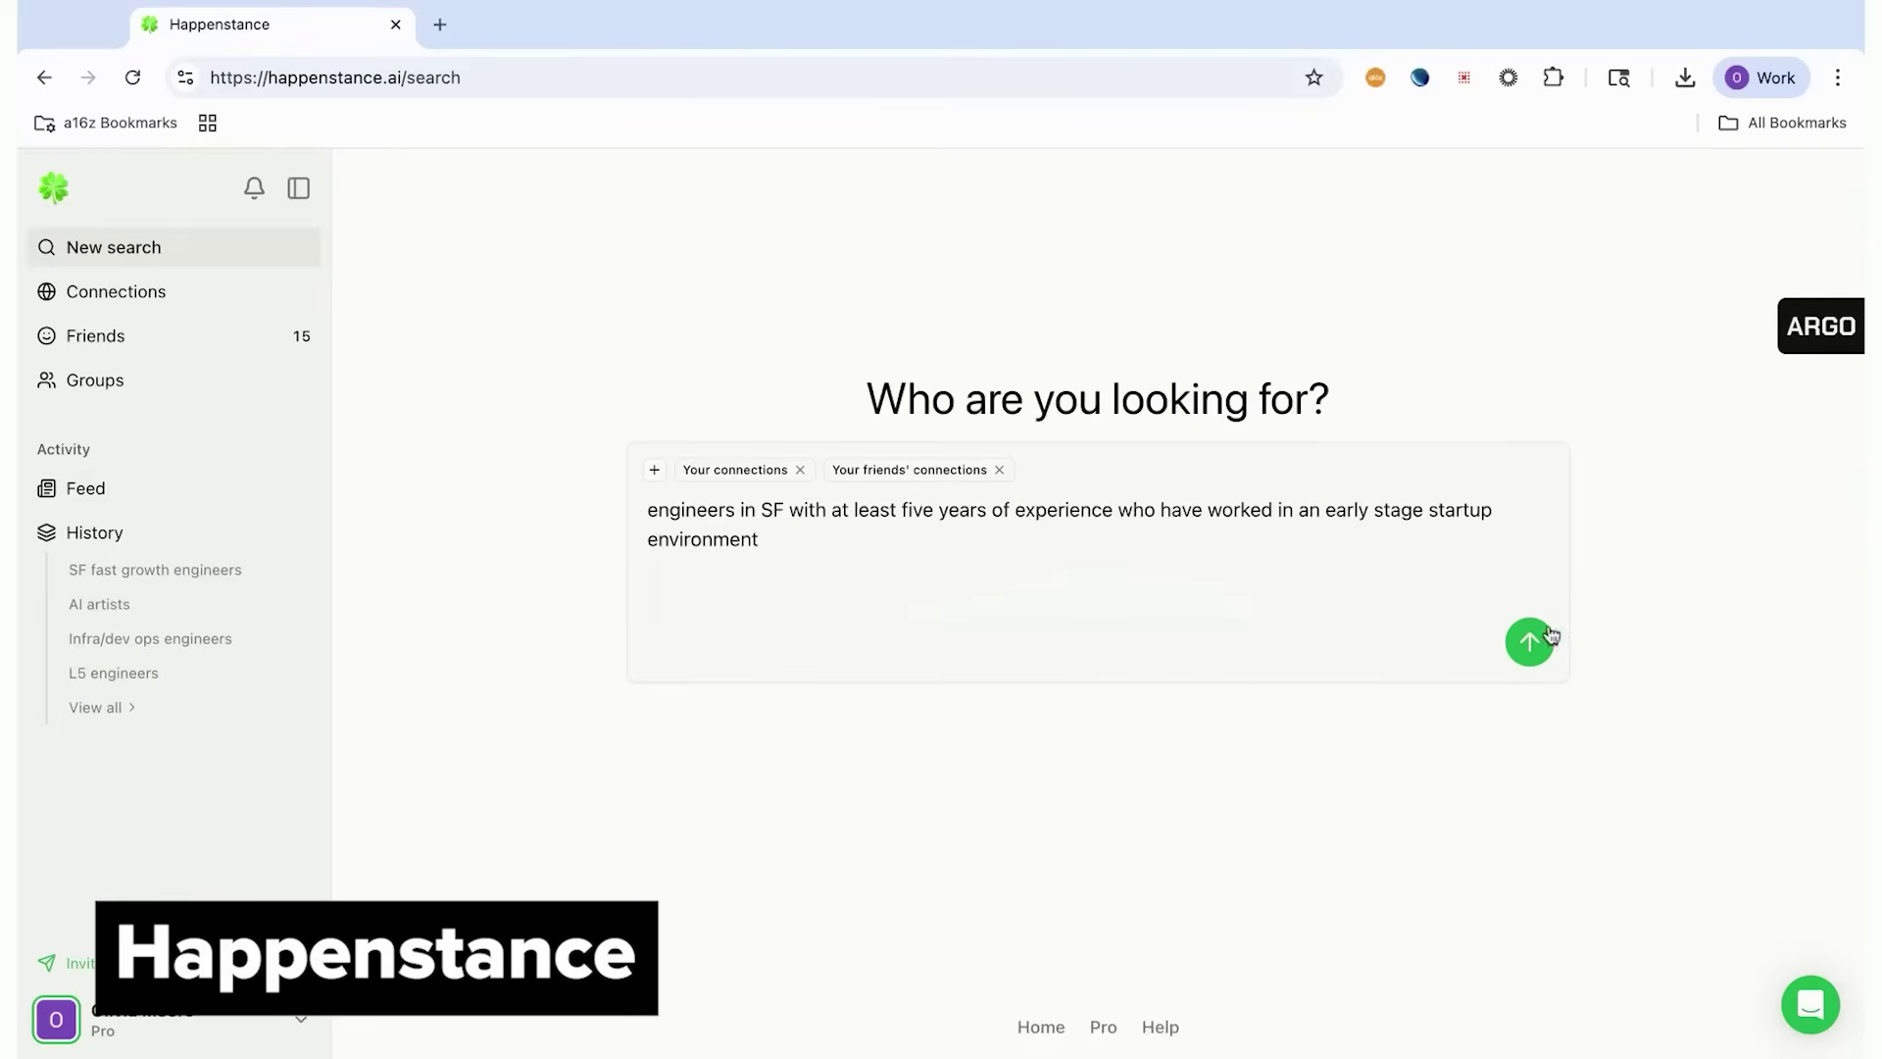
Run the SF early-stage engineers search, review its reasoning, and open the Mutuals column filter
left_click(1548, 636)
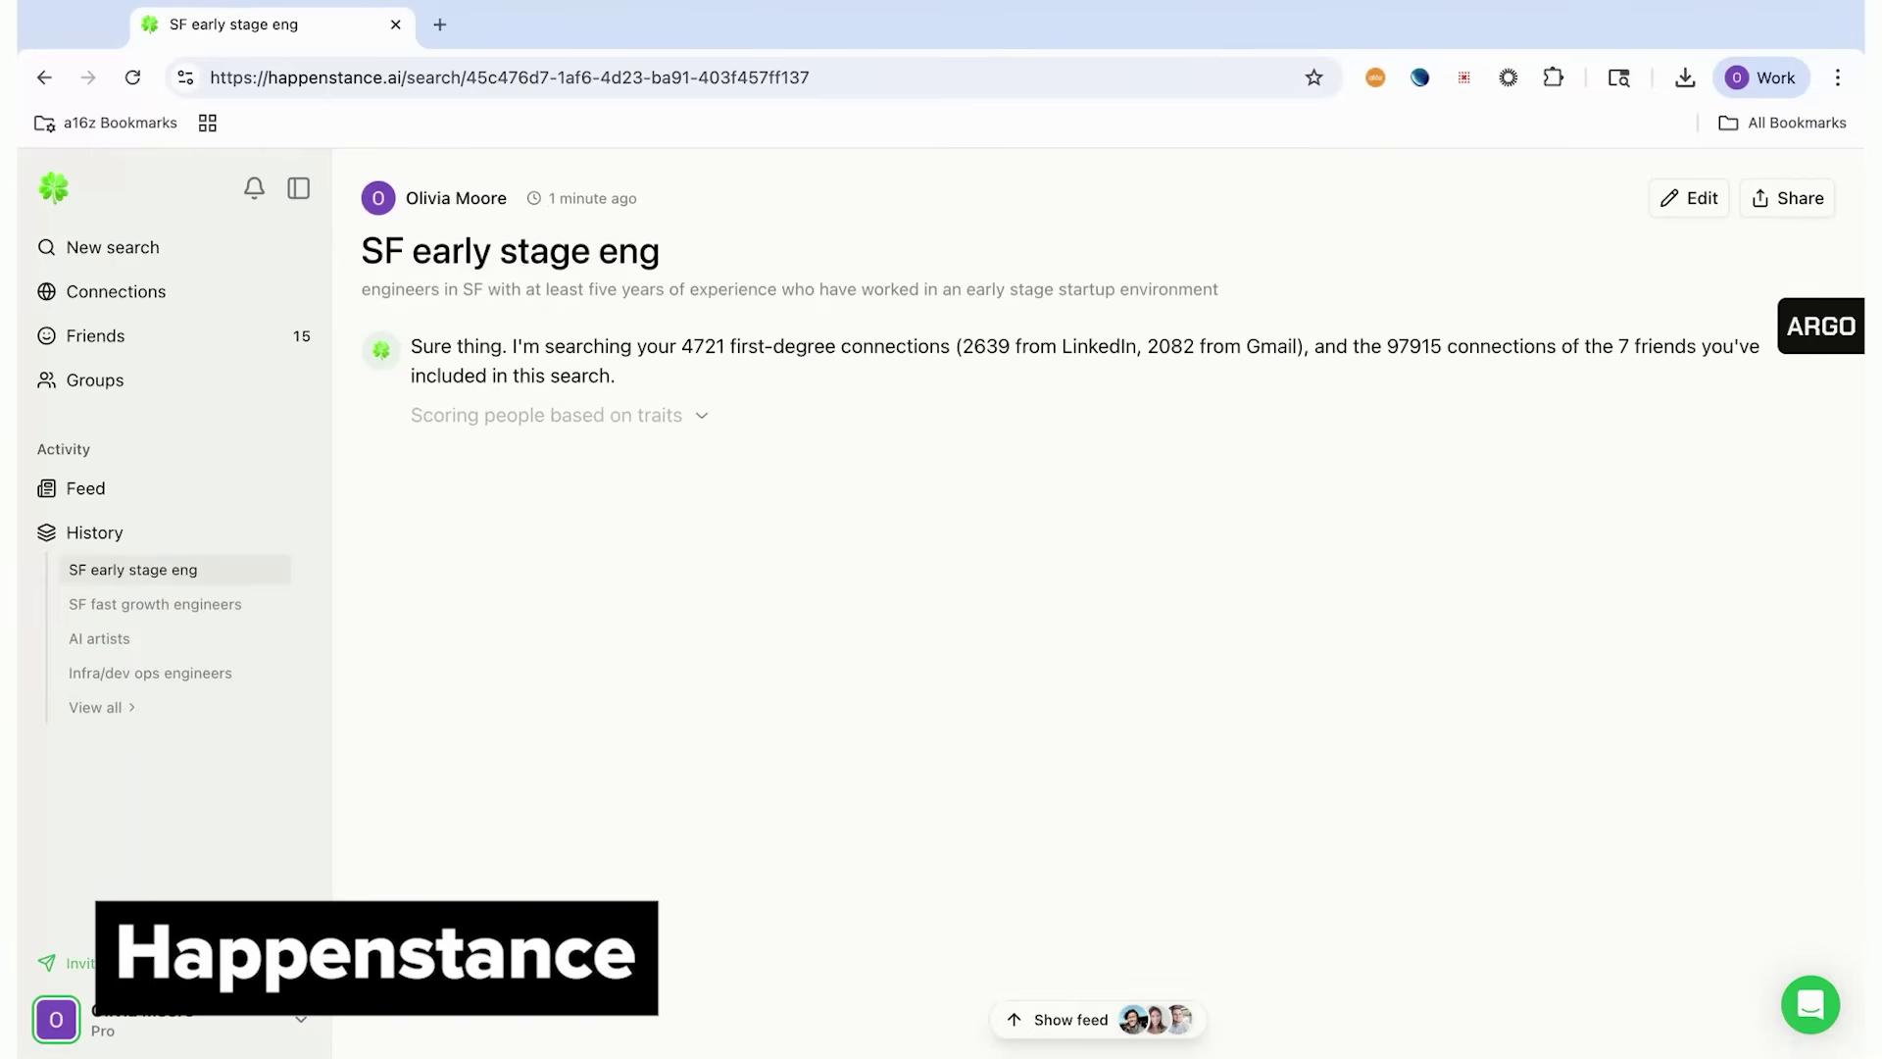
left_click(542, 417)
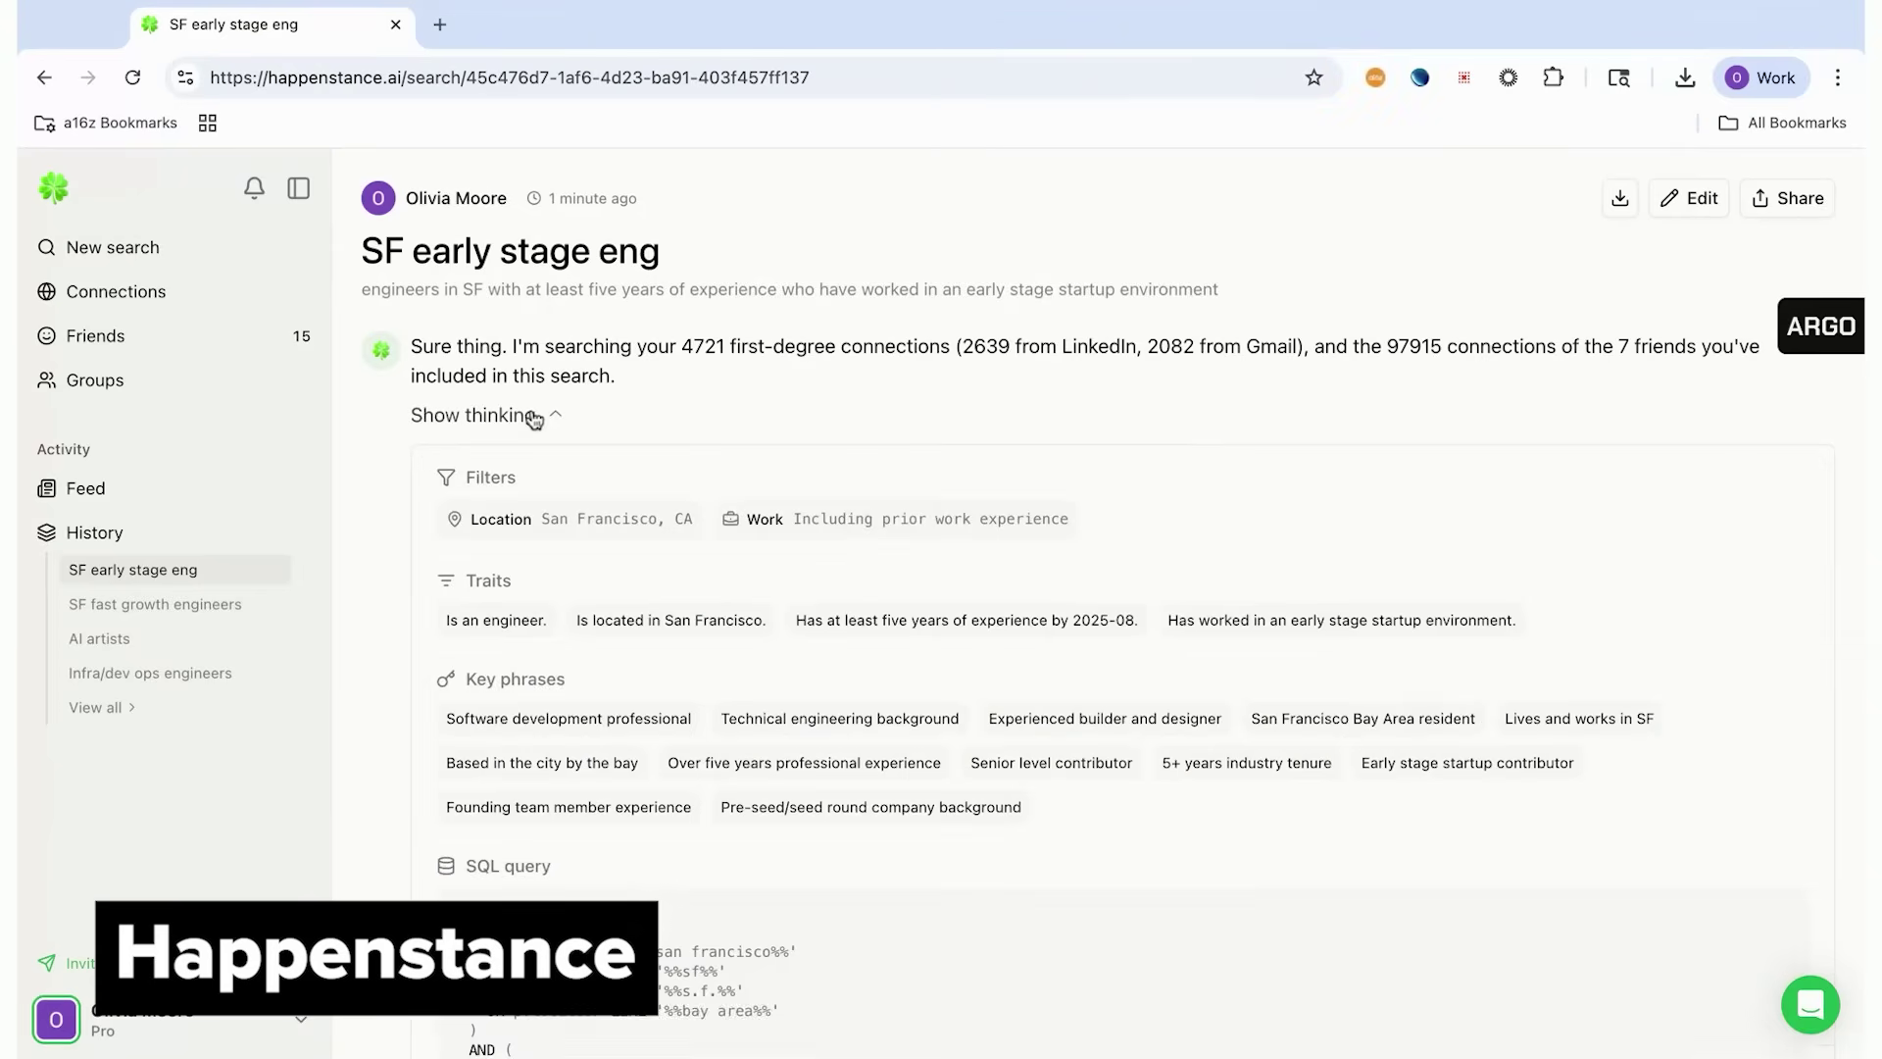
scroll(586, 519, "down", 1)
scroll(585, 520, "up", 1)
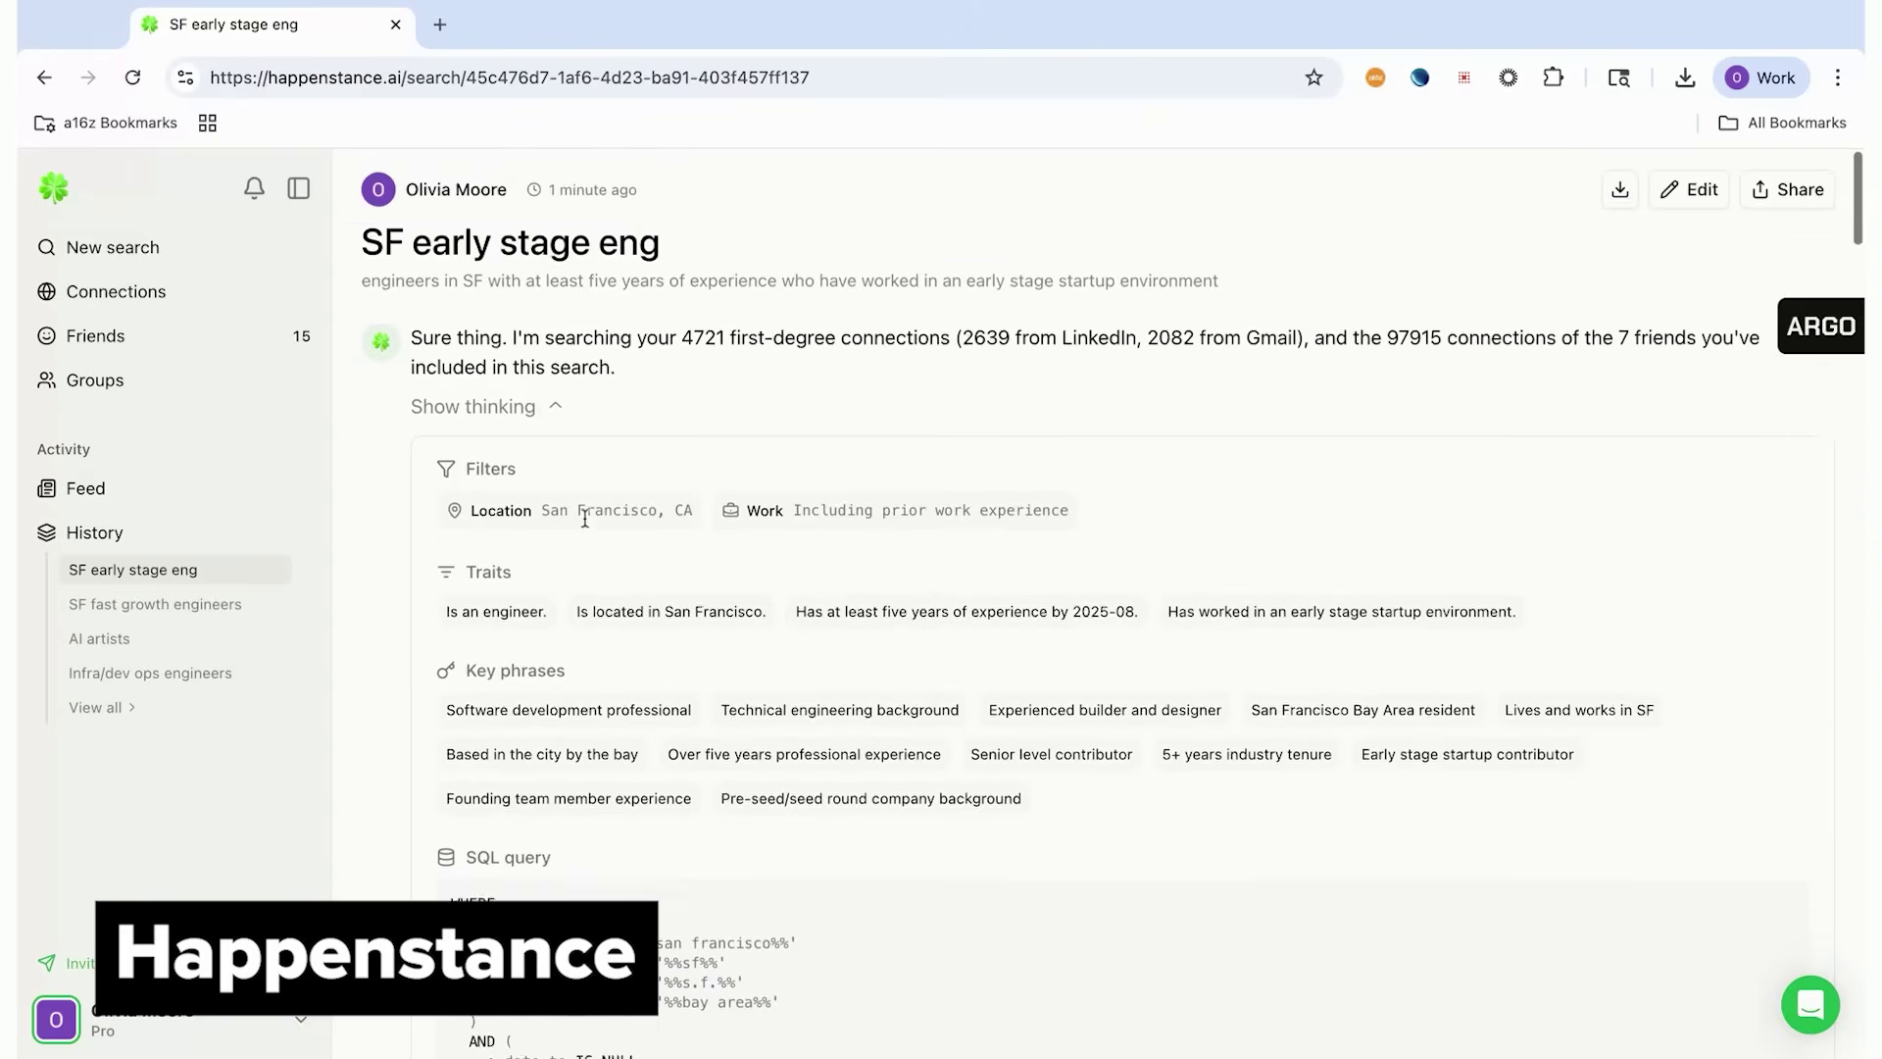
left_click(504, 416)
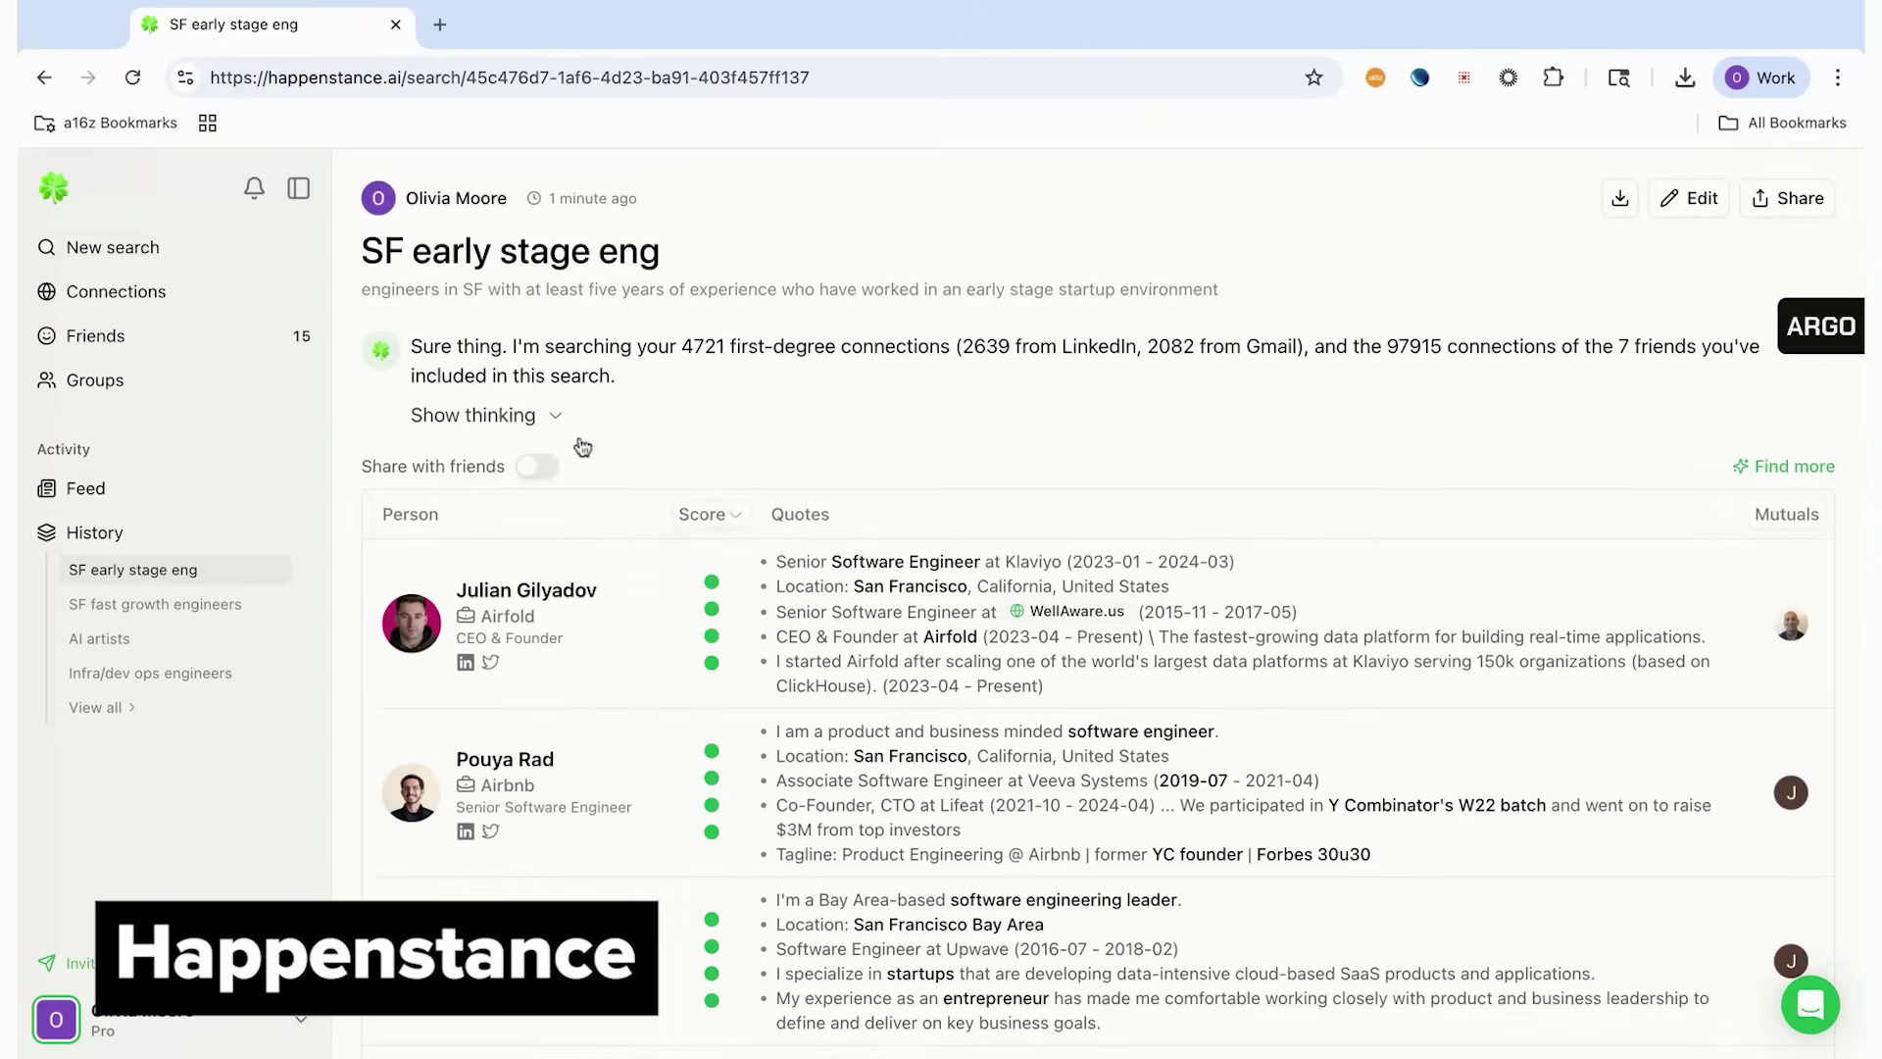
left_click(1786, 514)
scroll(1740, 627, "down", 1)
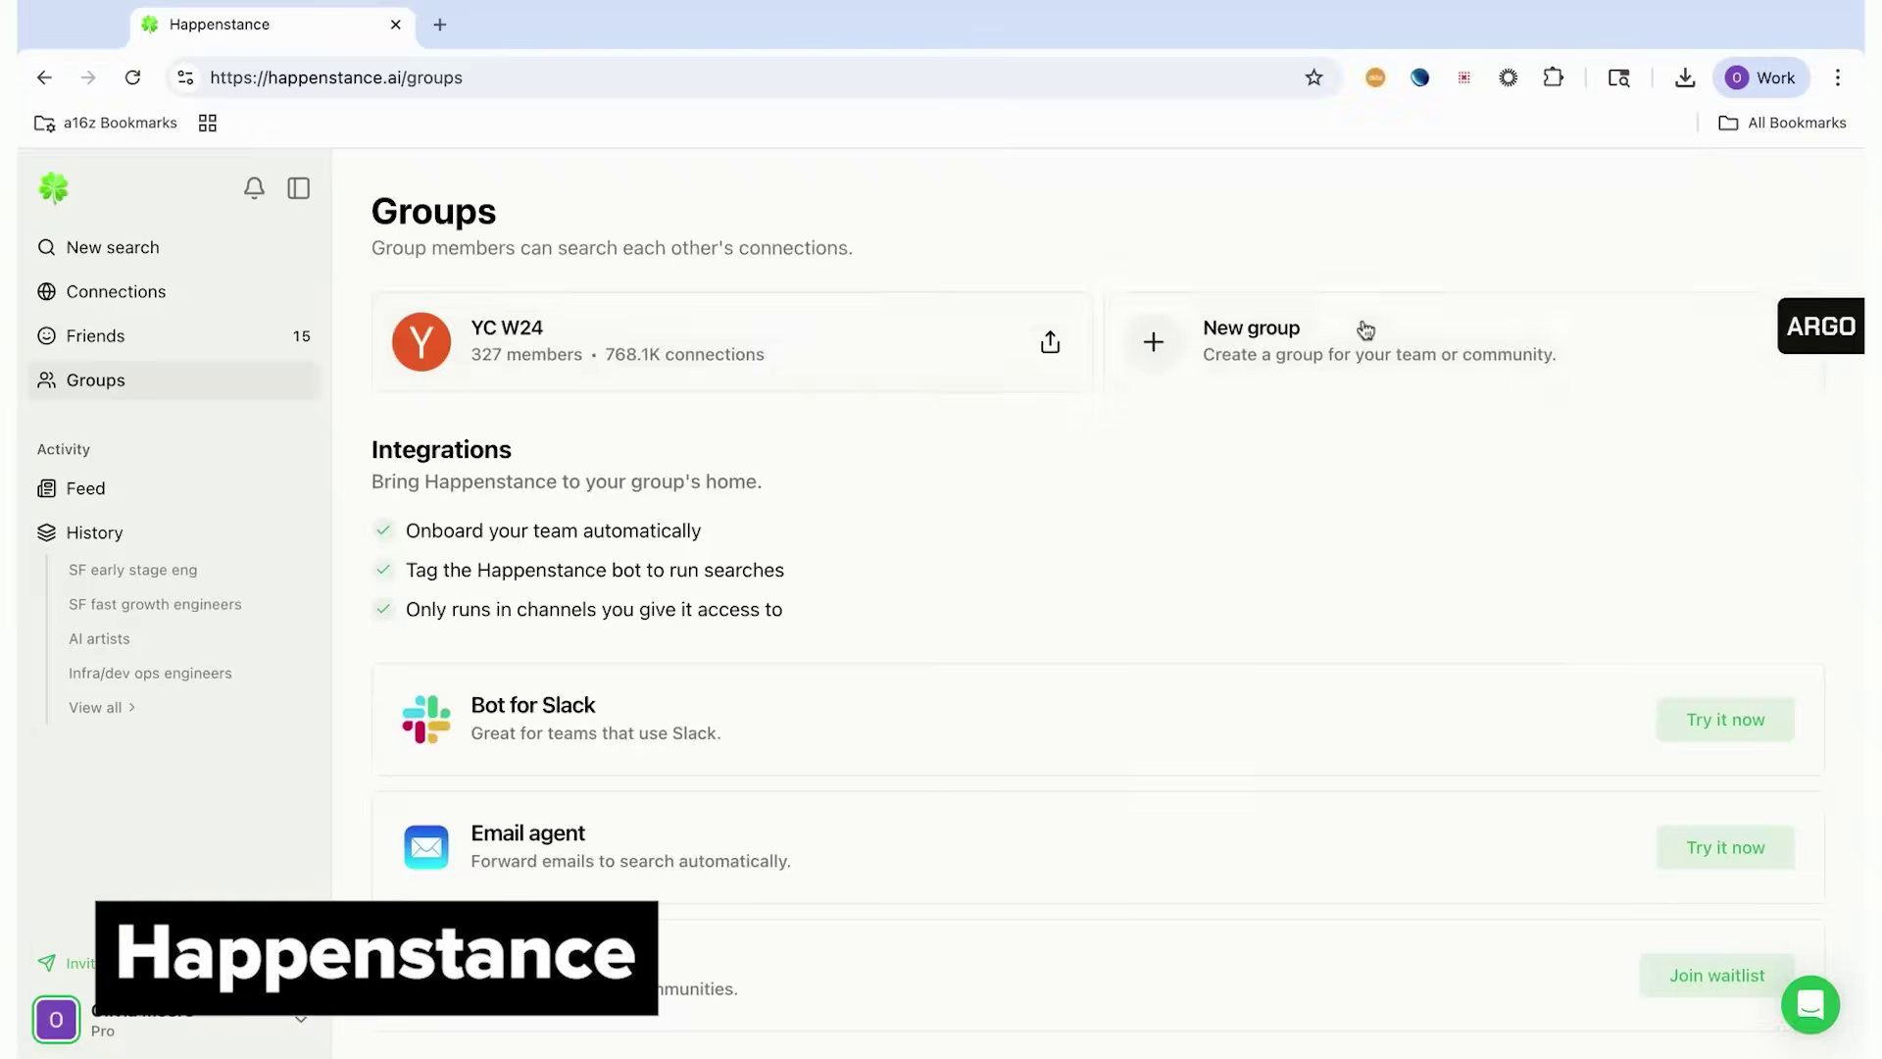
Create the 'a16z Consumer' group and send invitations to two email addresses
left_click(1366, 330)
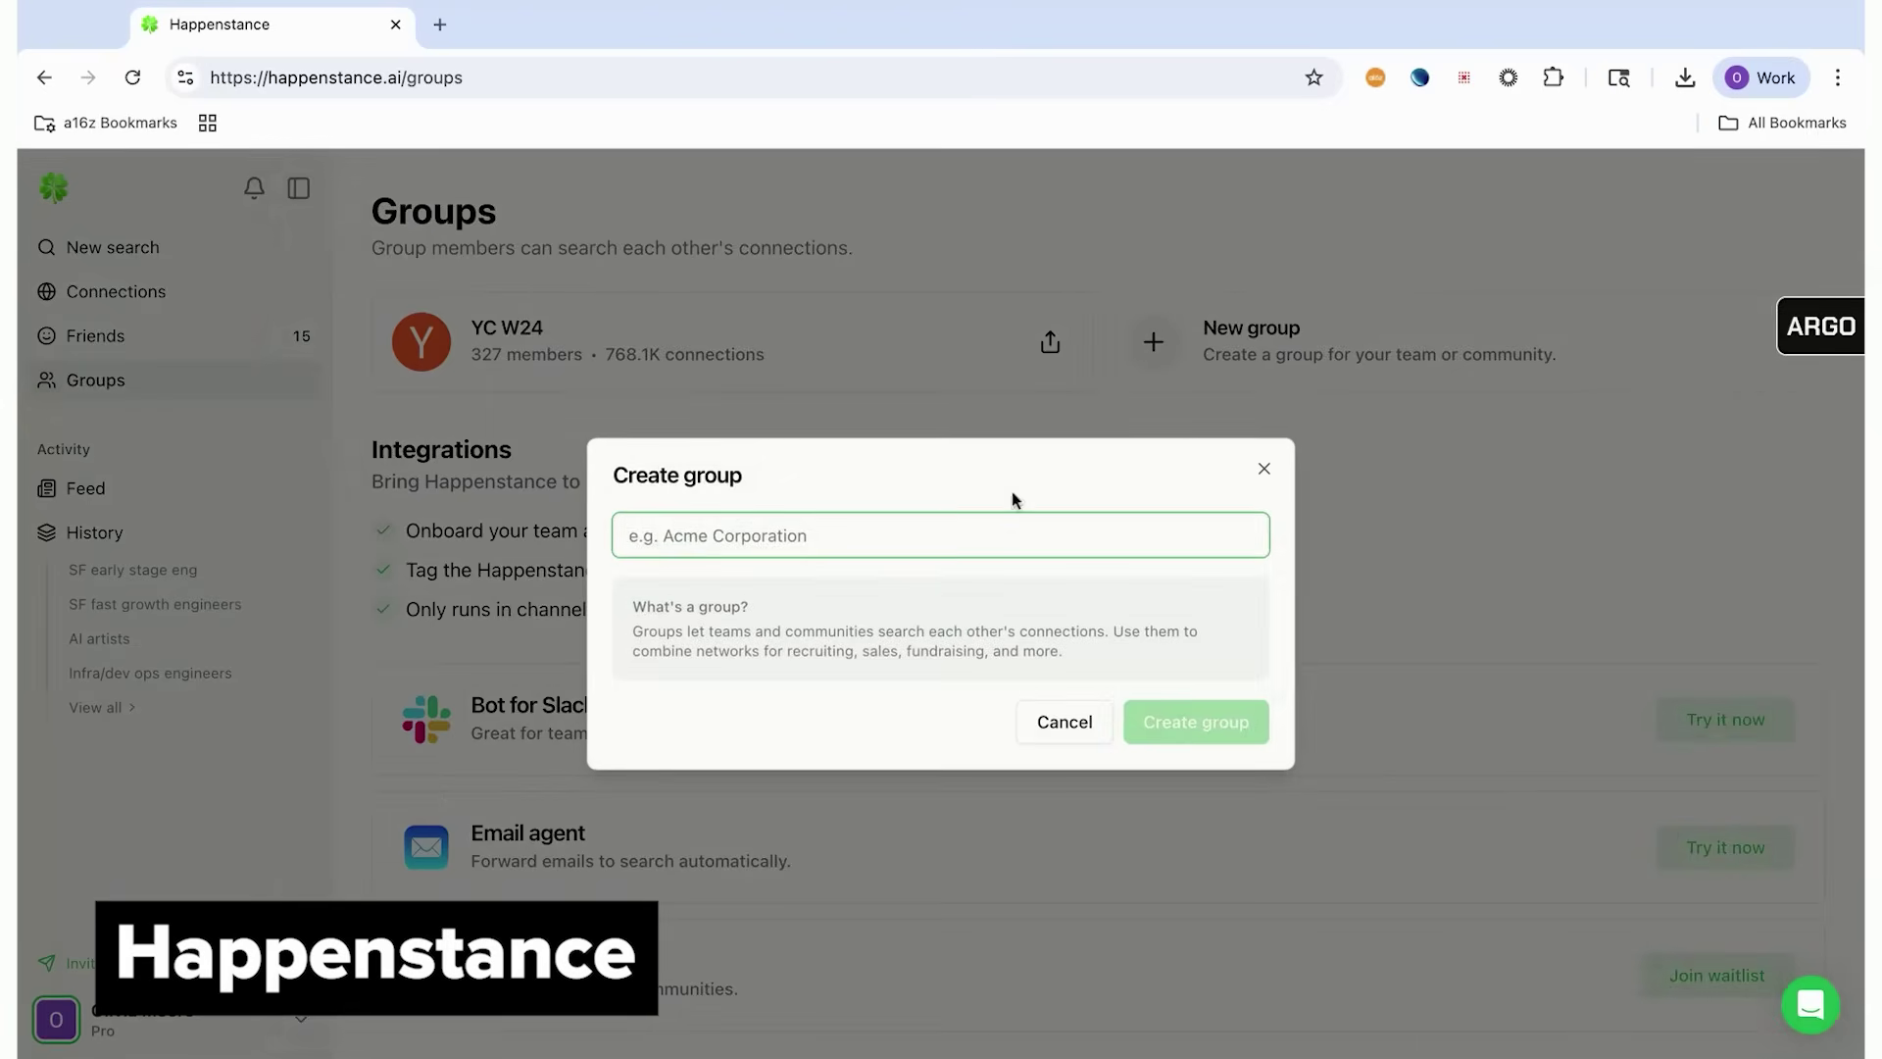
type("a16z Consumer")
key("Return")
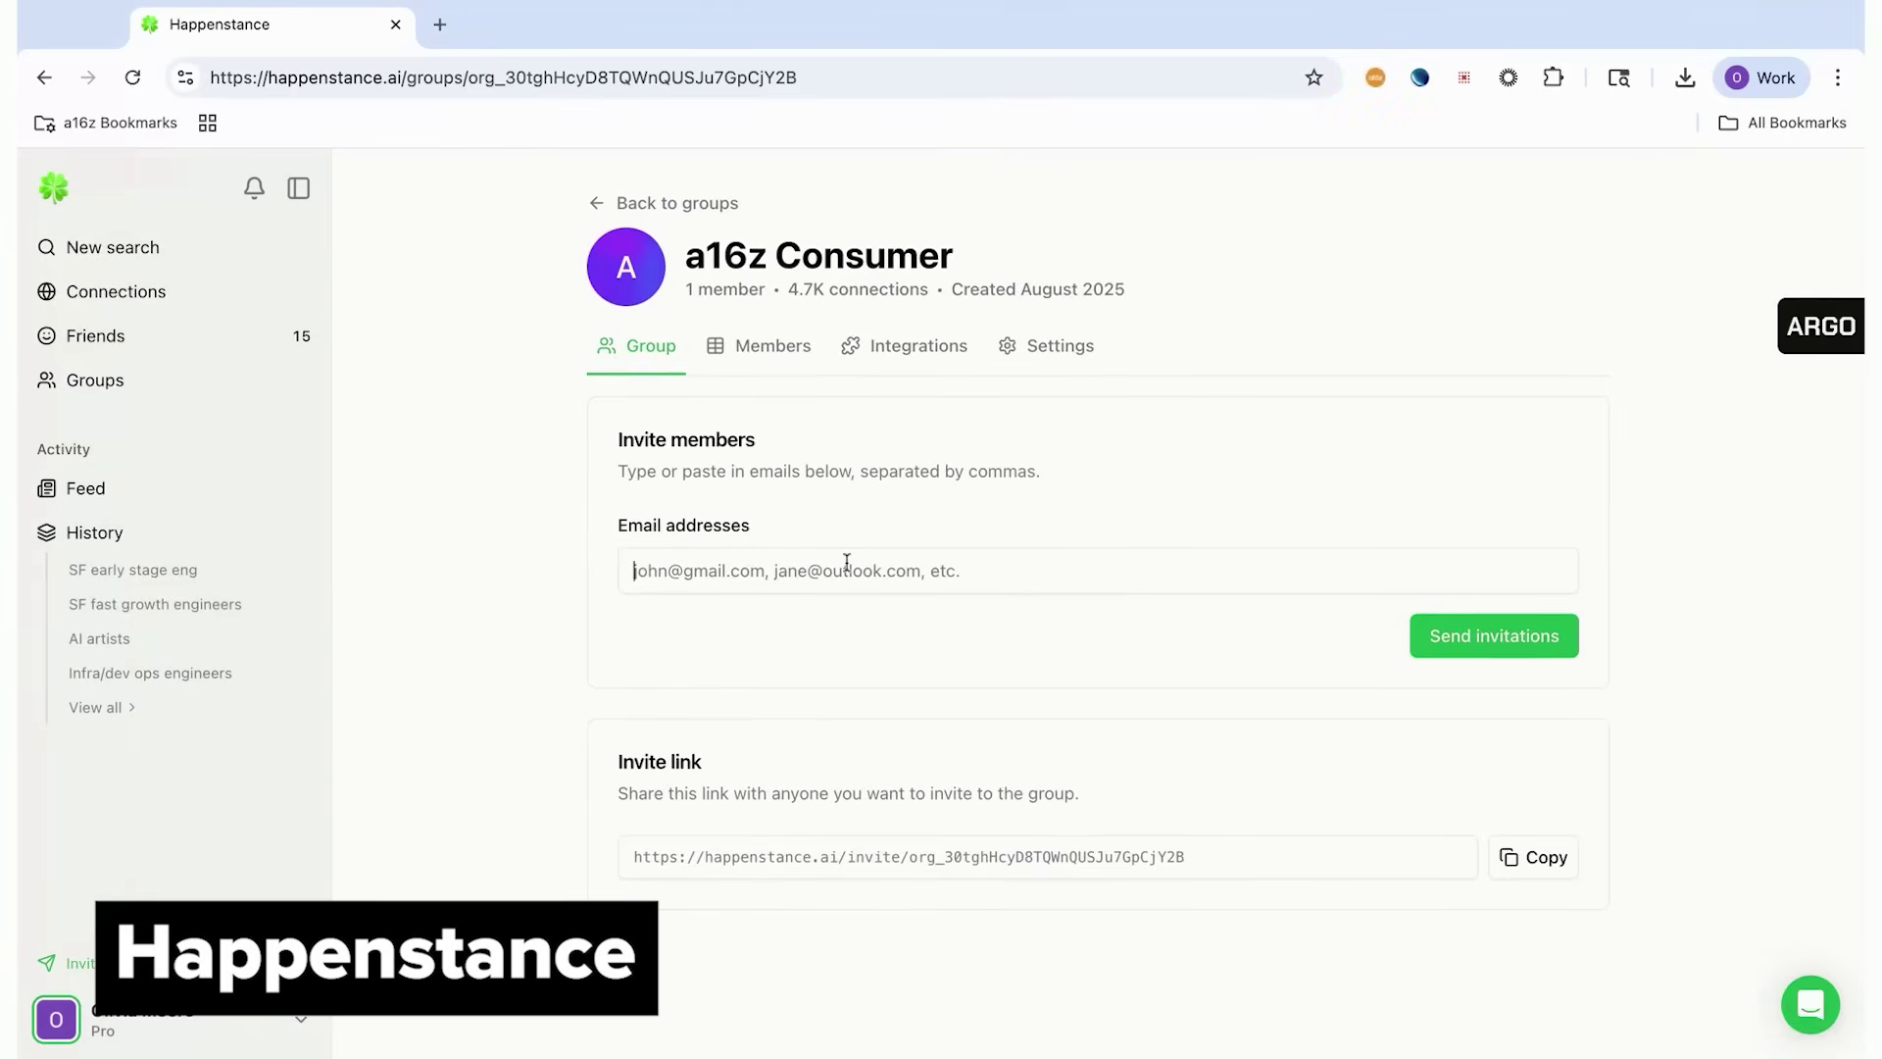
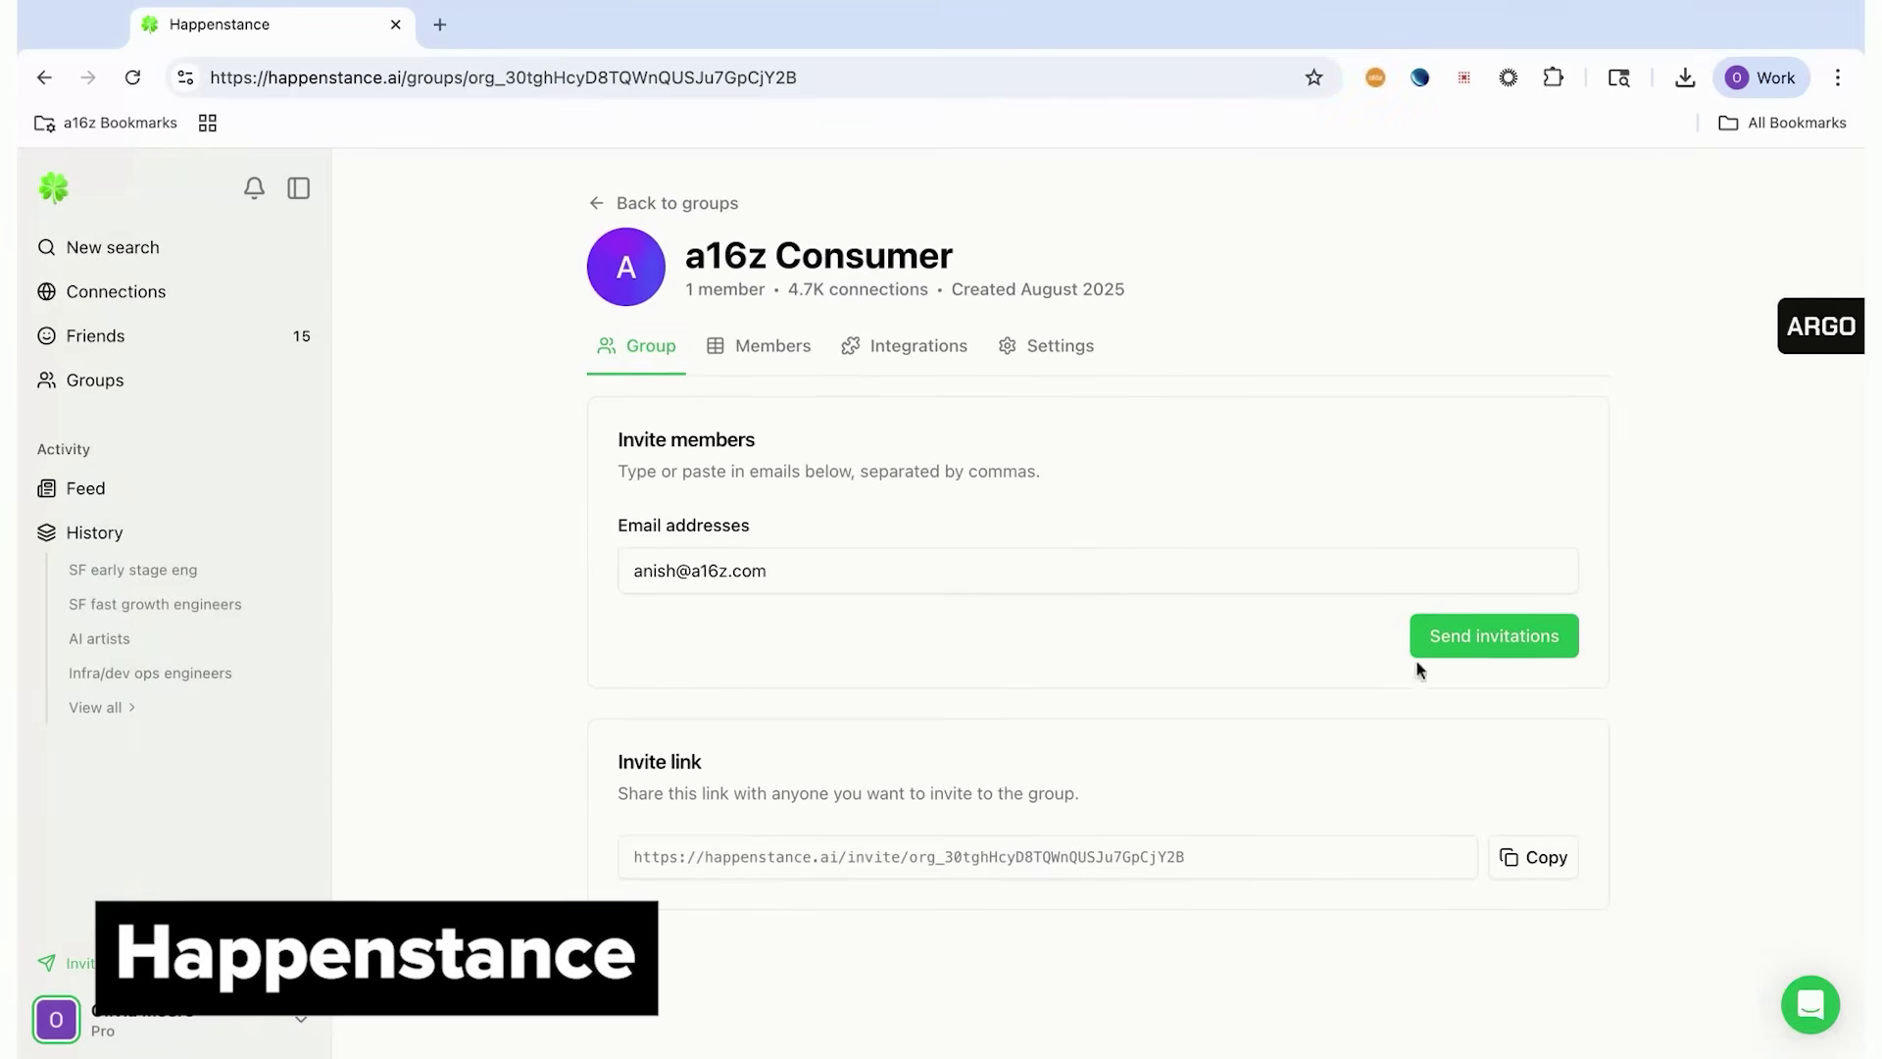
key("Return")
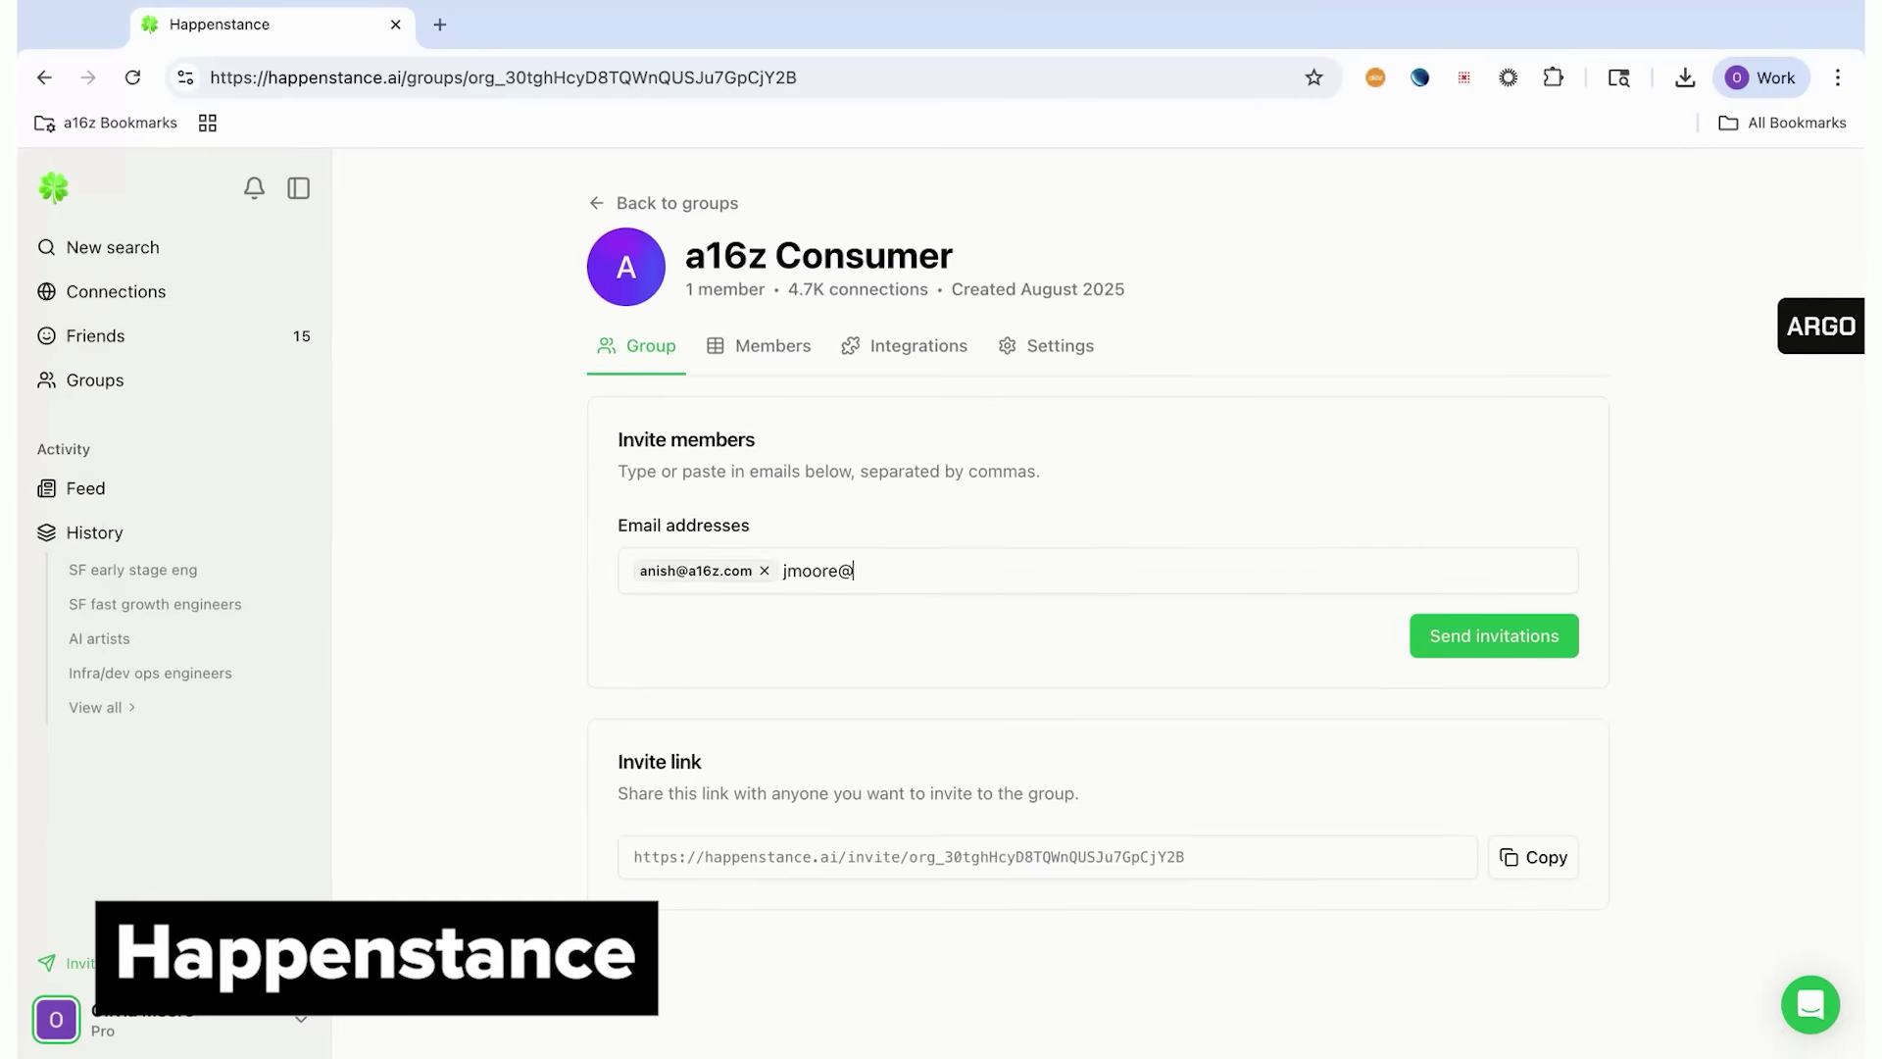
left_click(1522, 637)
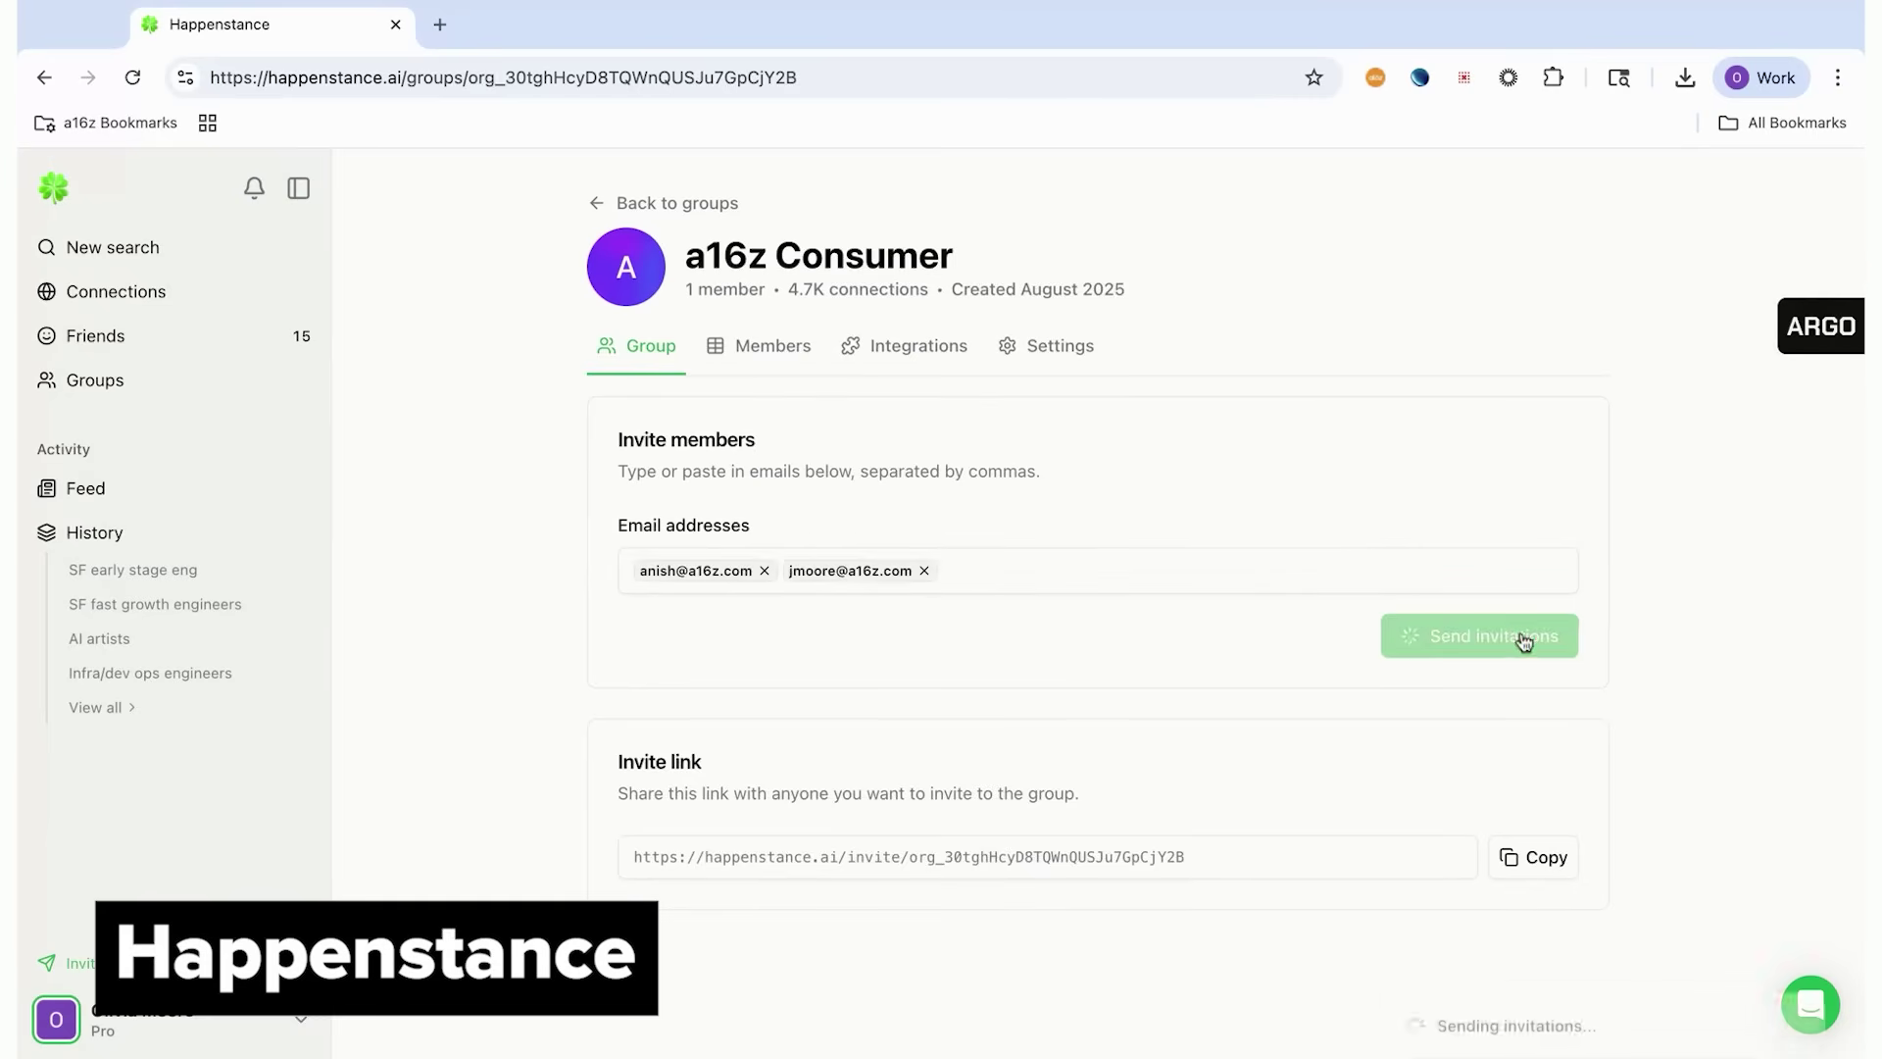
Open the group's Slack integration and start installing the Bot for Slack
left_click(909, 356)
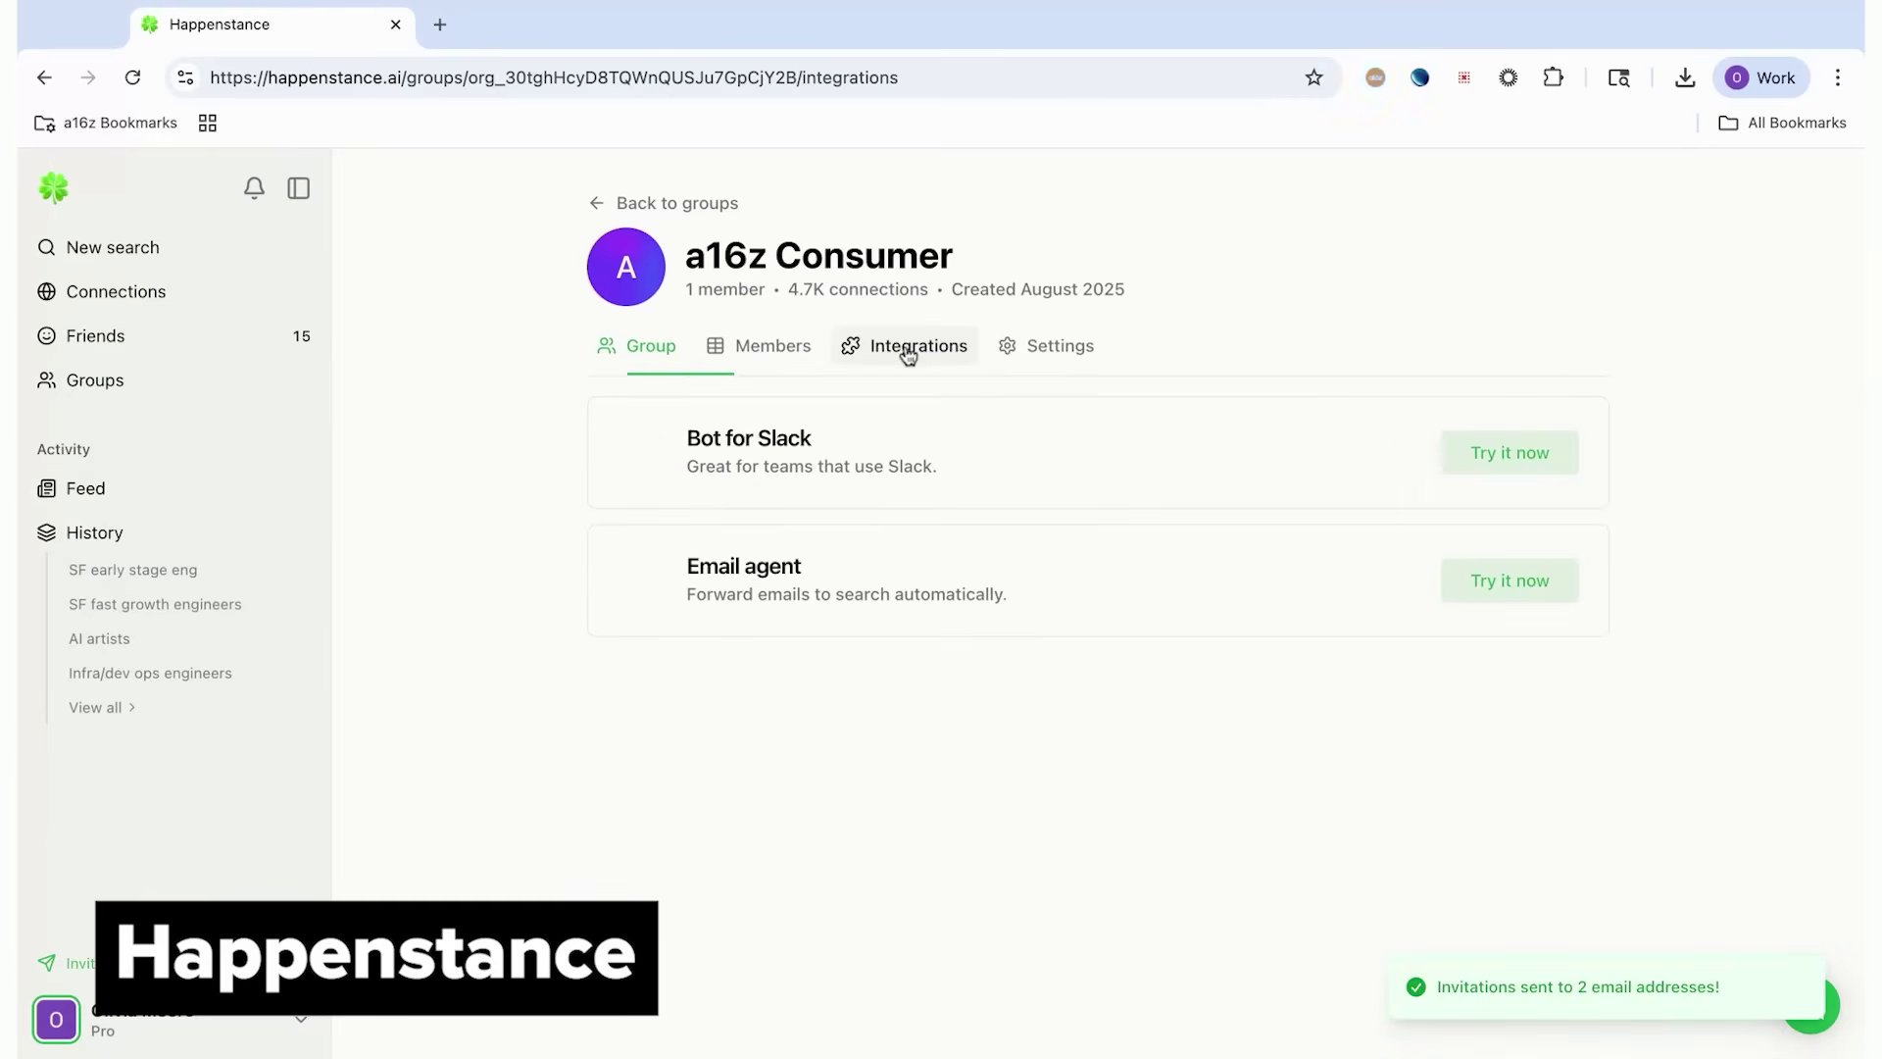
left_click(1497, 453)
left_click(956, 657)
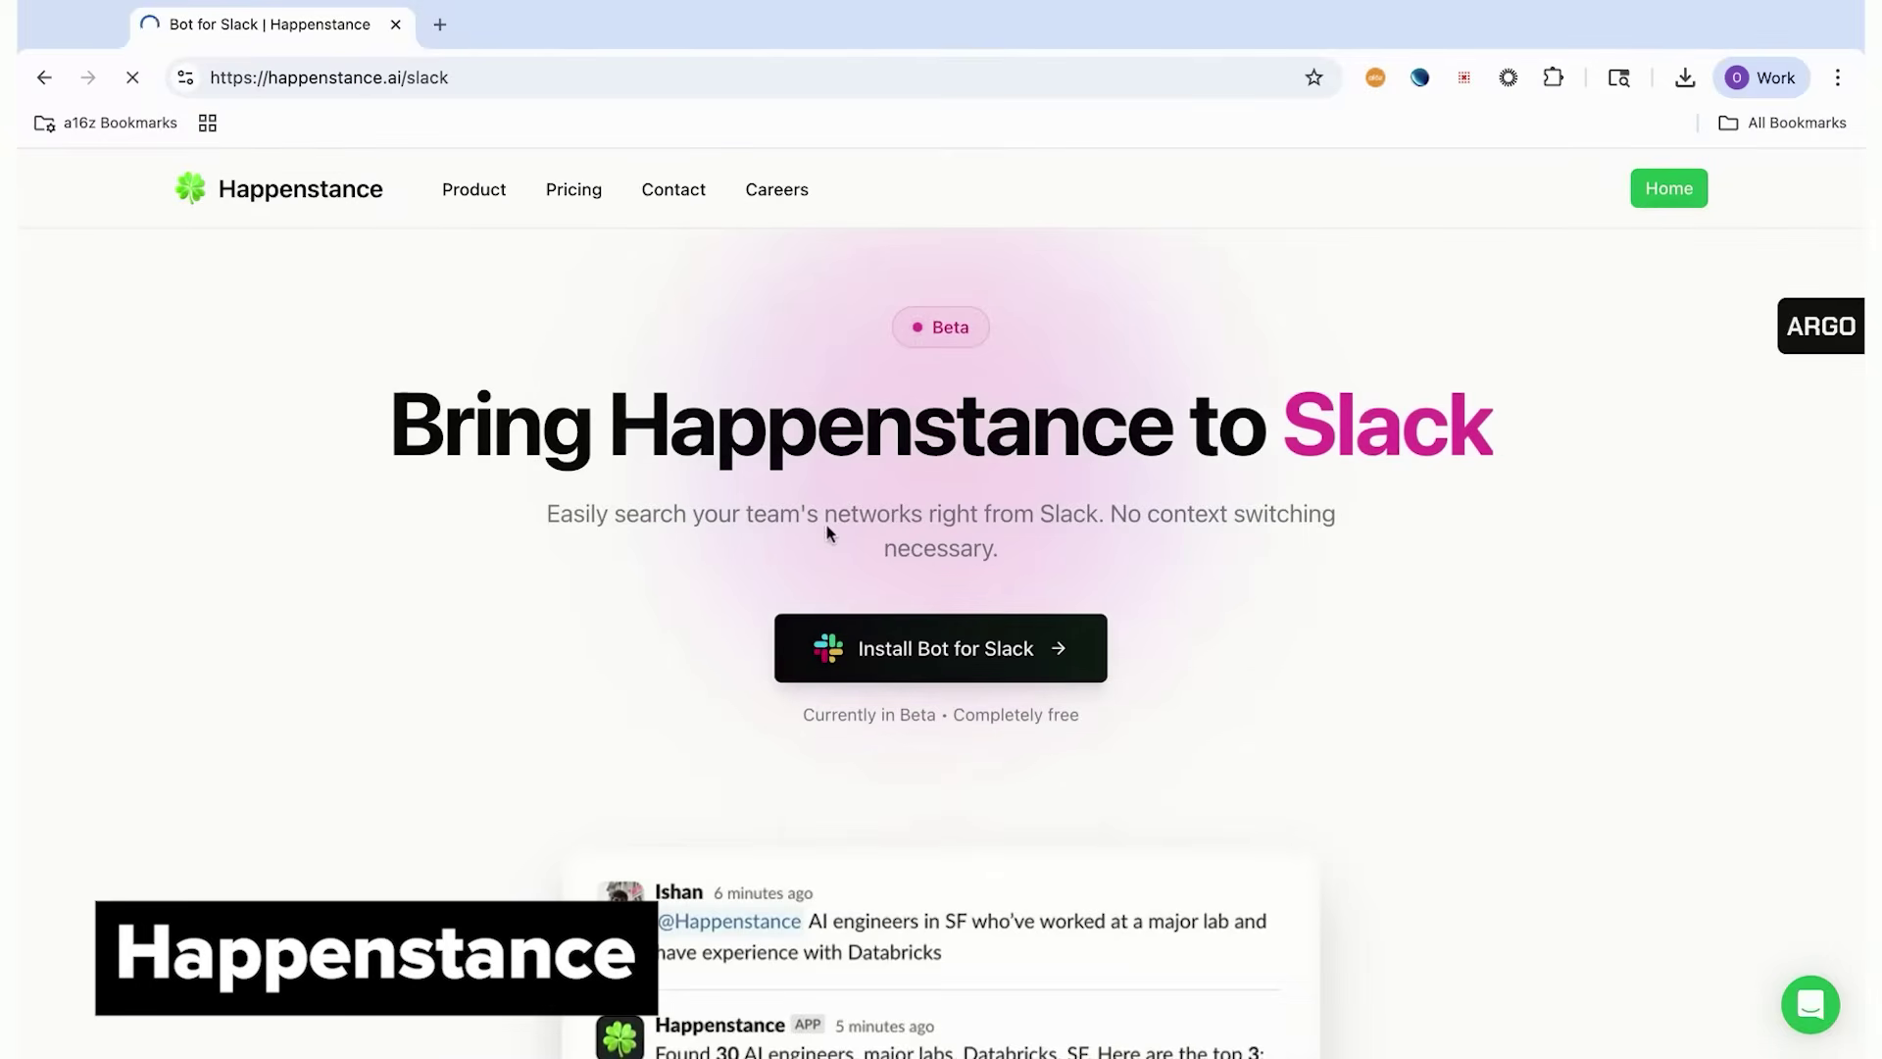
scroll(804, 495, "down", 5)
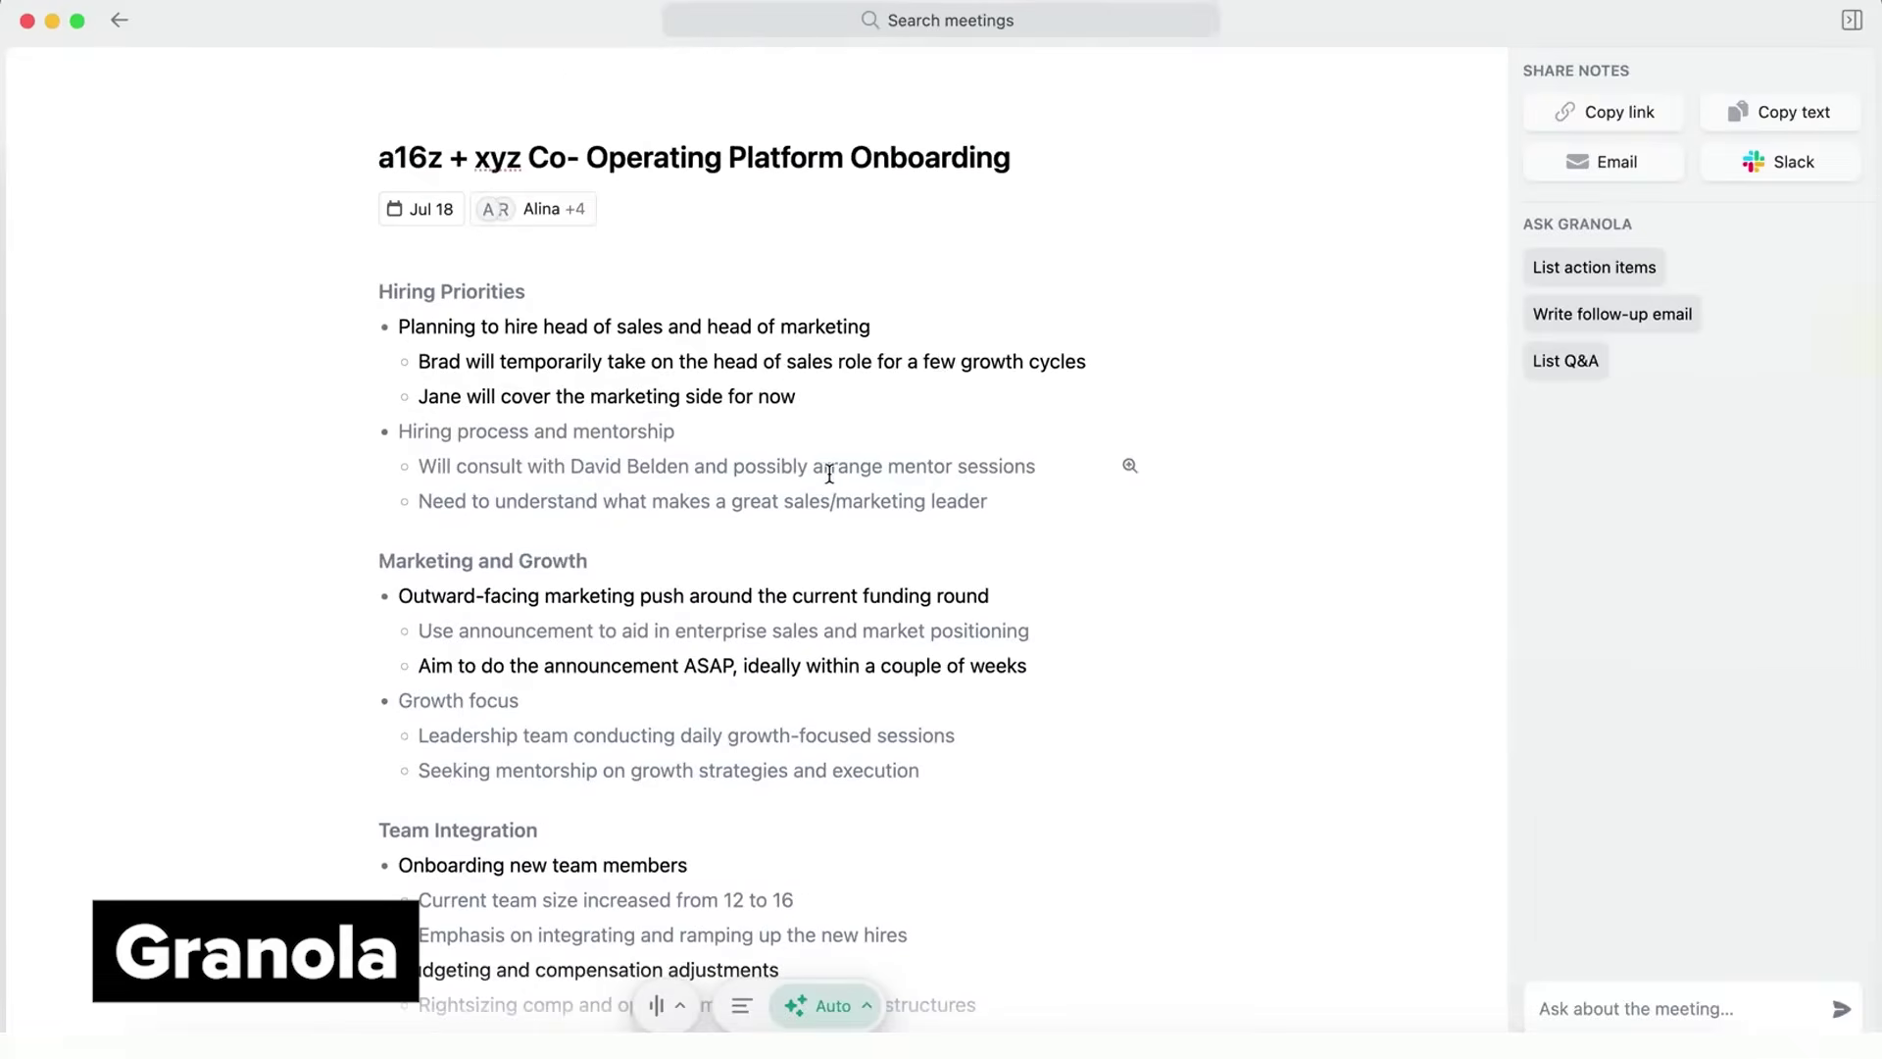
Compare raw and AI-enhanced notes, then view and close the meeting transcript
left_click(741, 1004)
left_click(828, 1007)
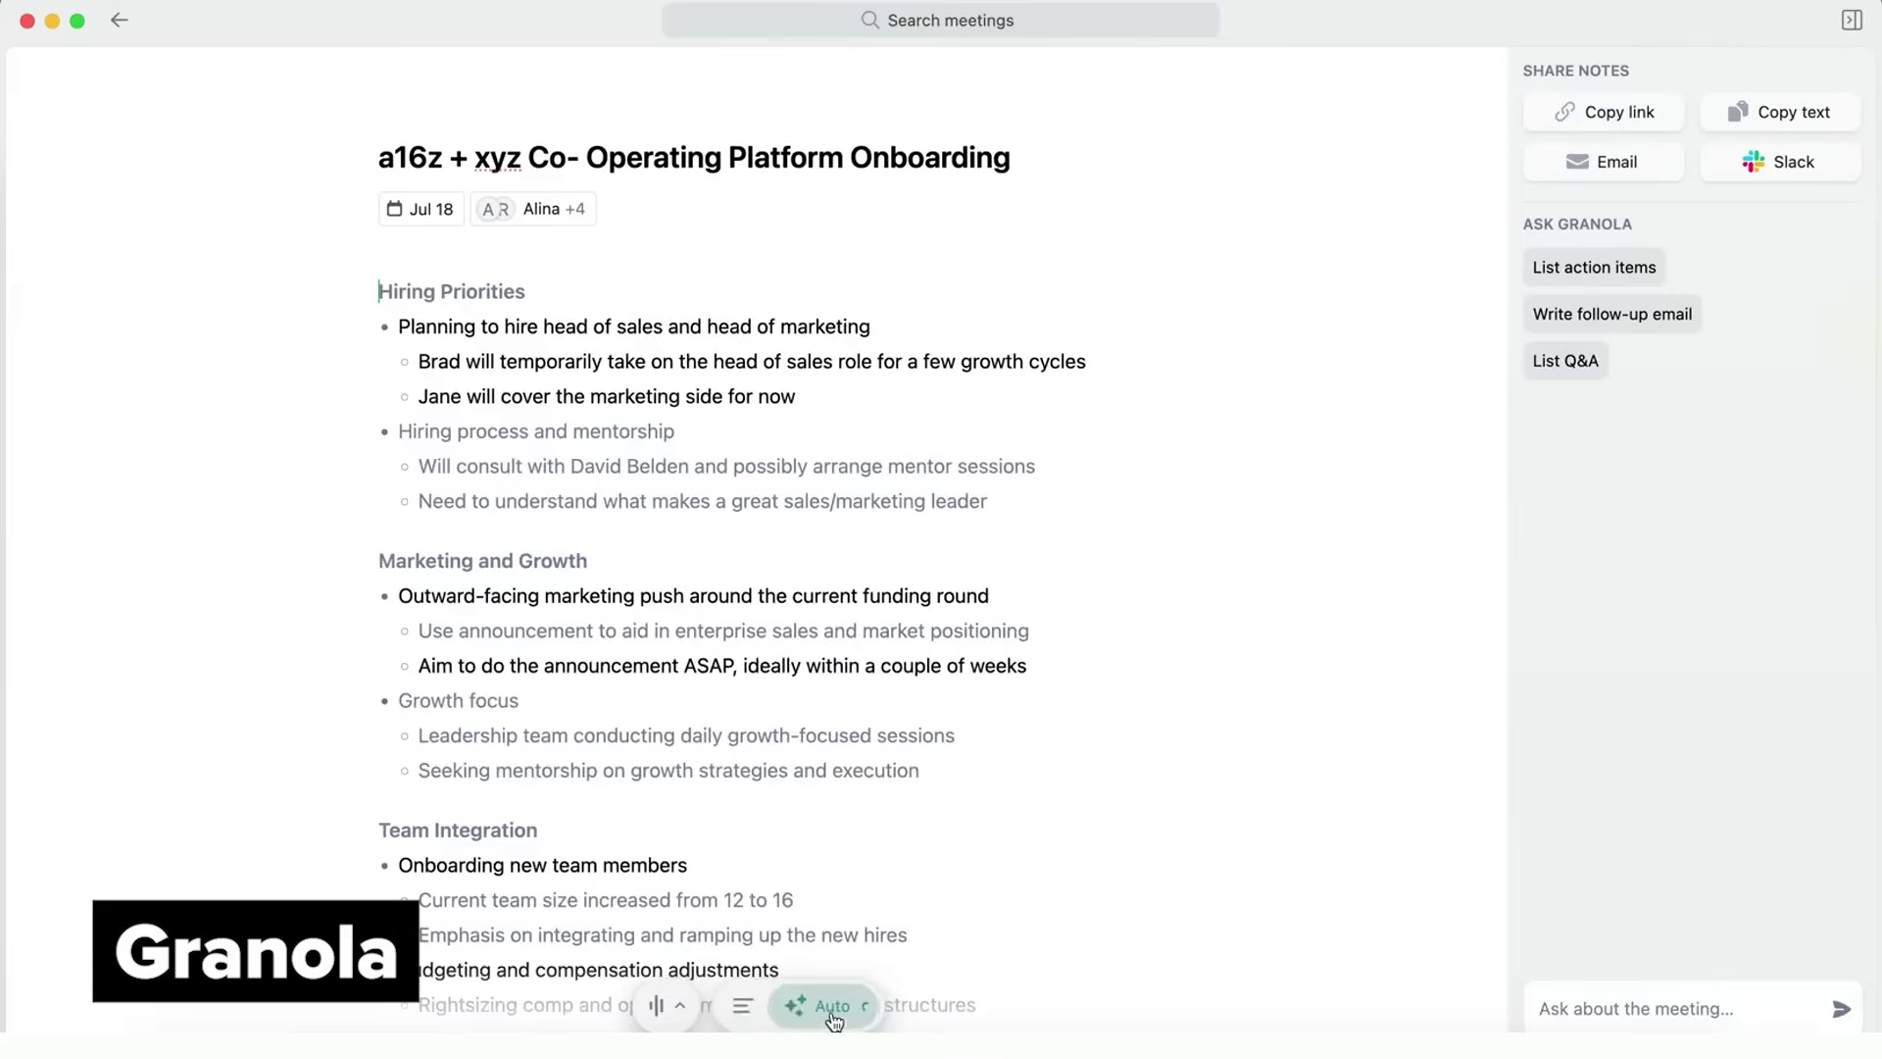
left_click(659, 1006)
scroll(715, 762, "up", 5)
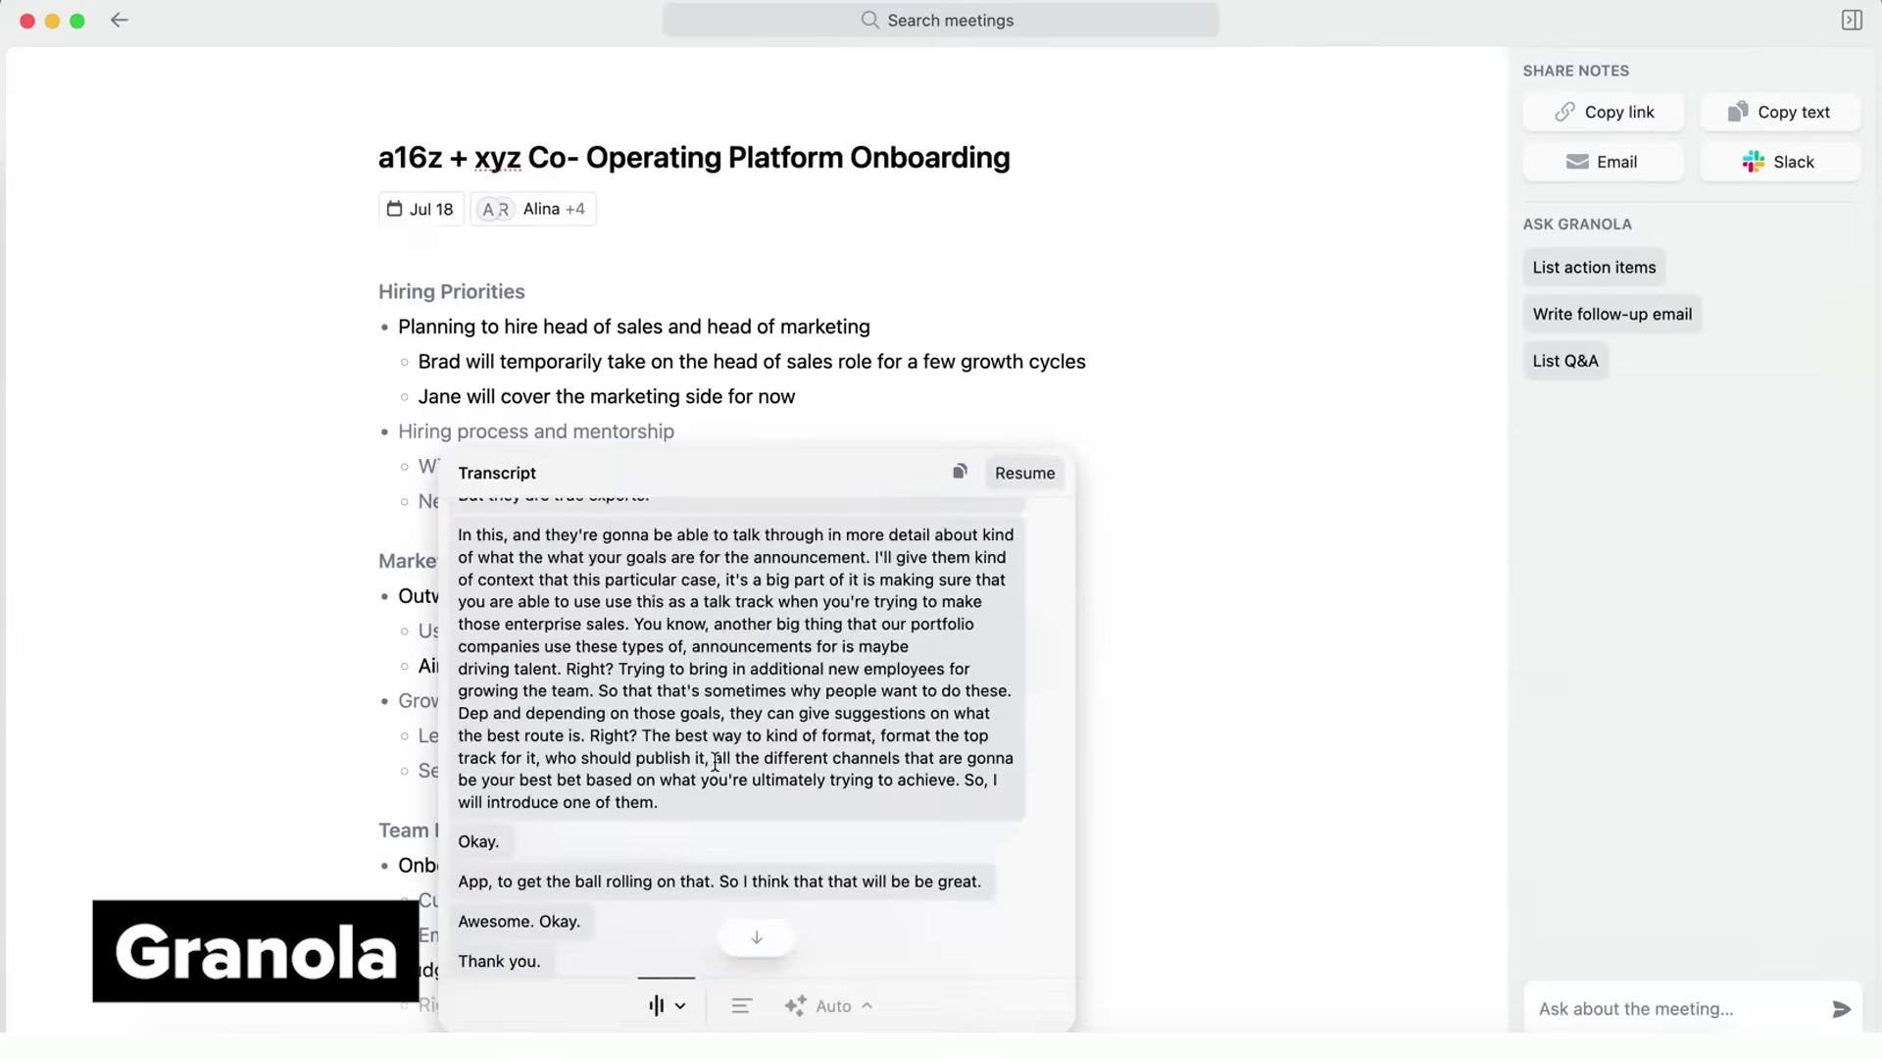
left_click(1237, 708)
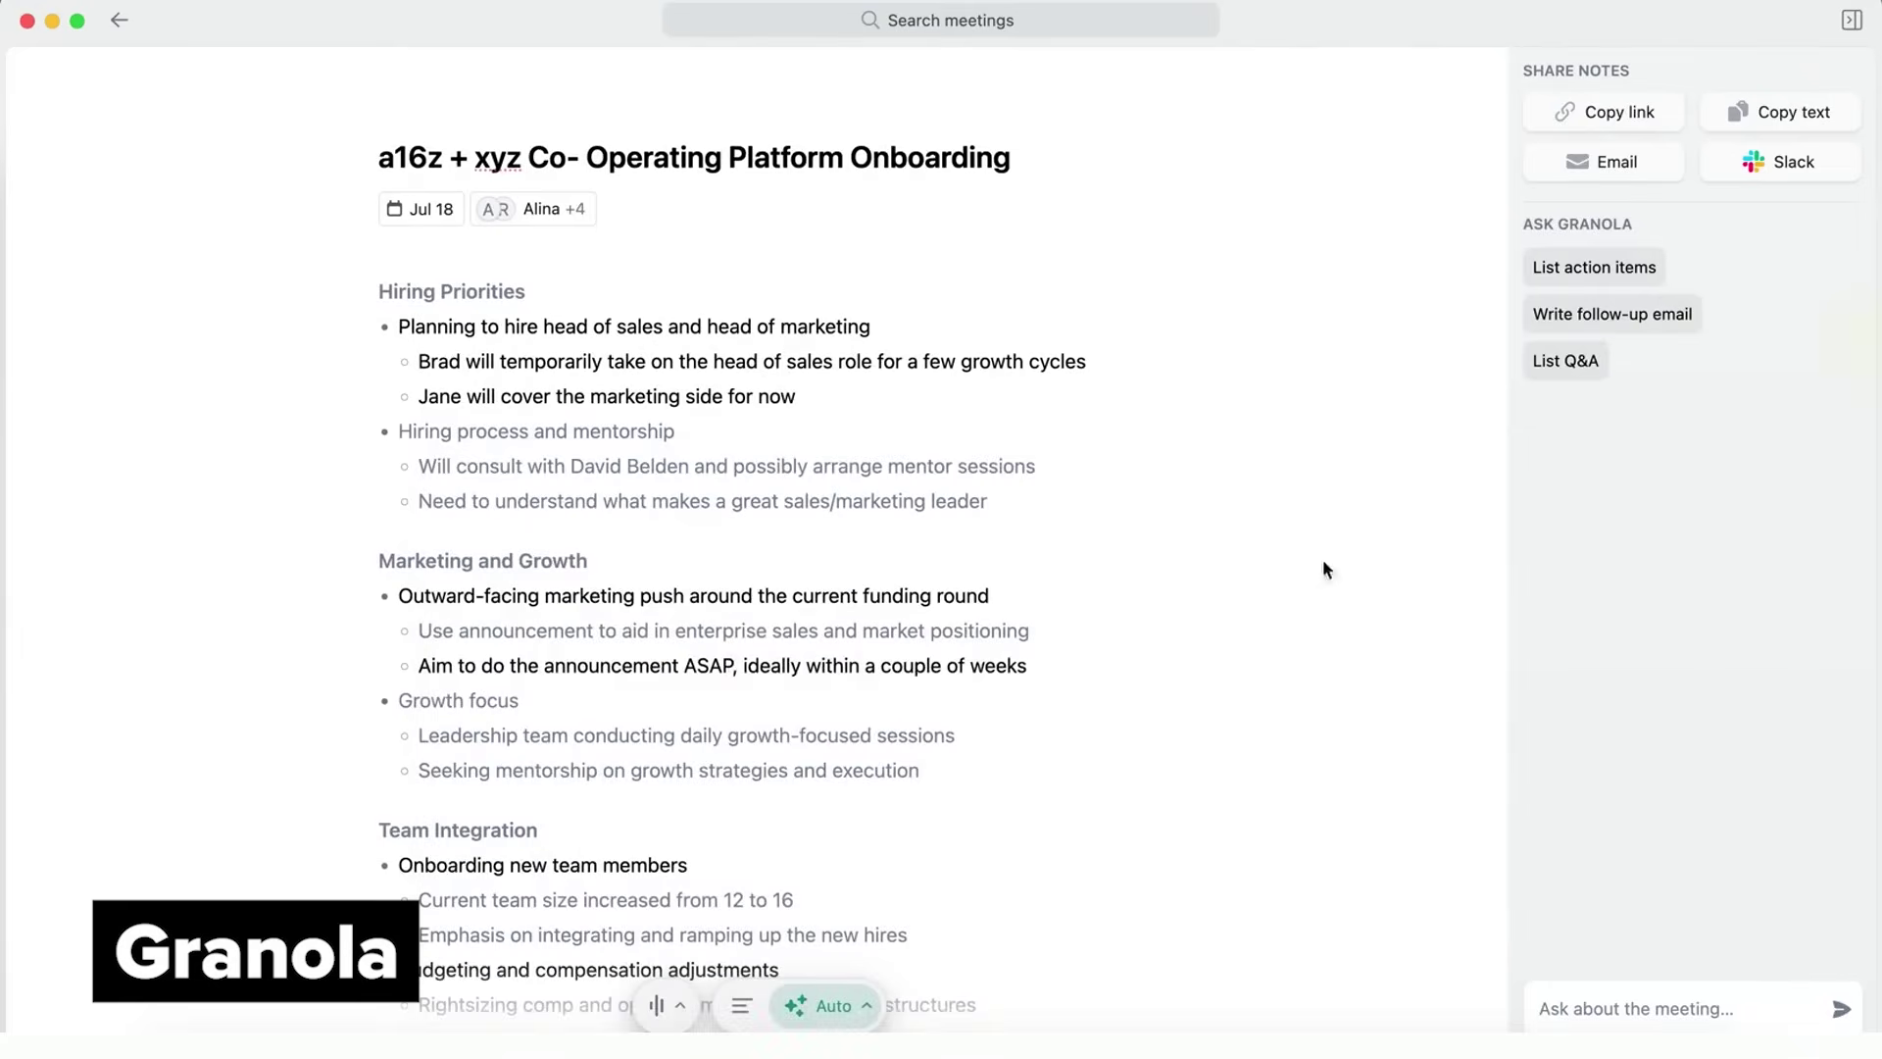
Have Ask Granola list the meeting's action items and copy a share link to the notes
left_click(1618, 270)
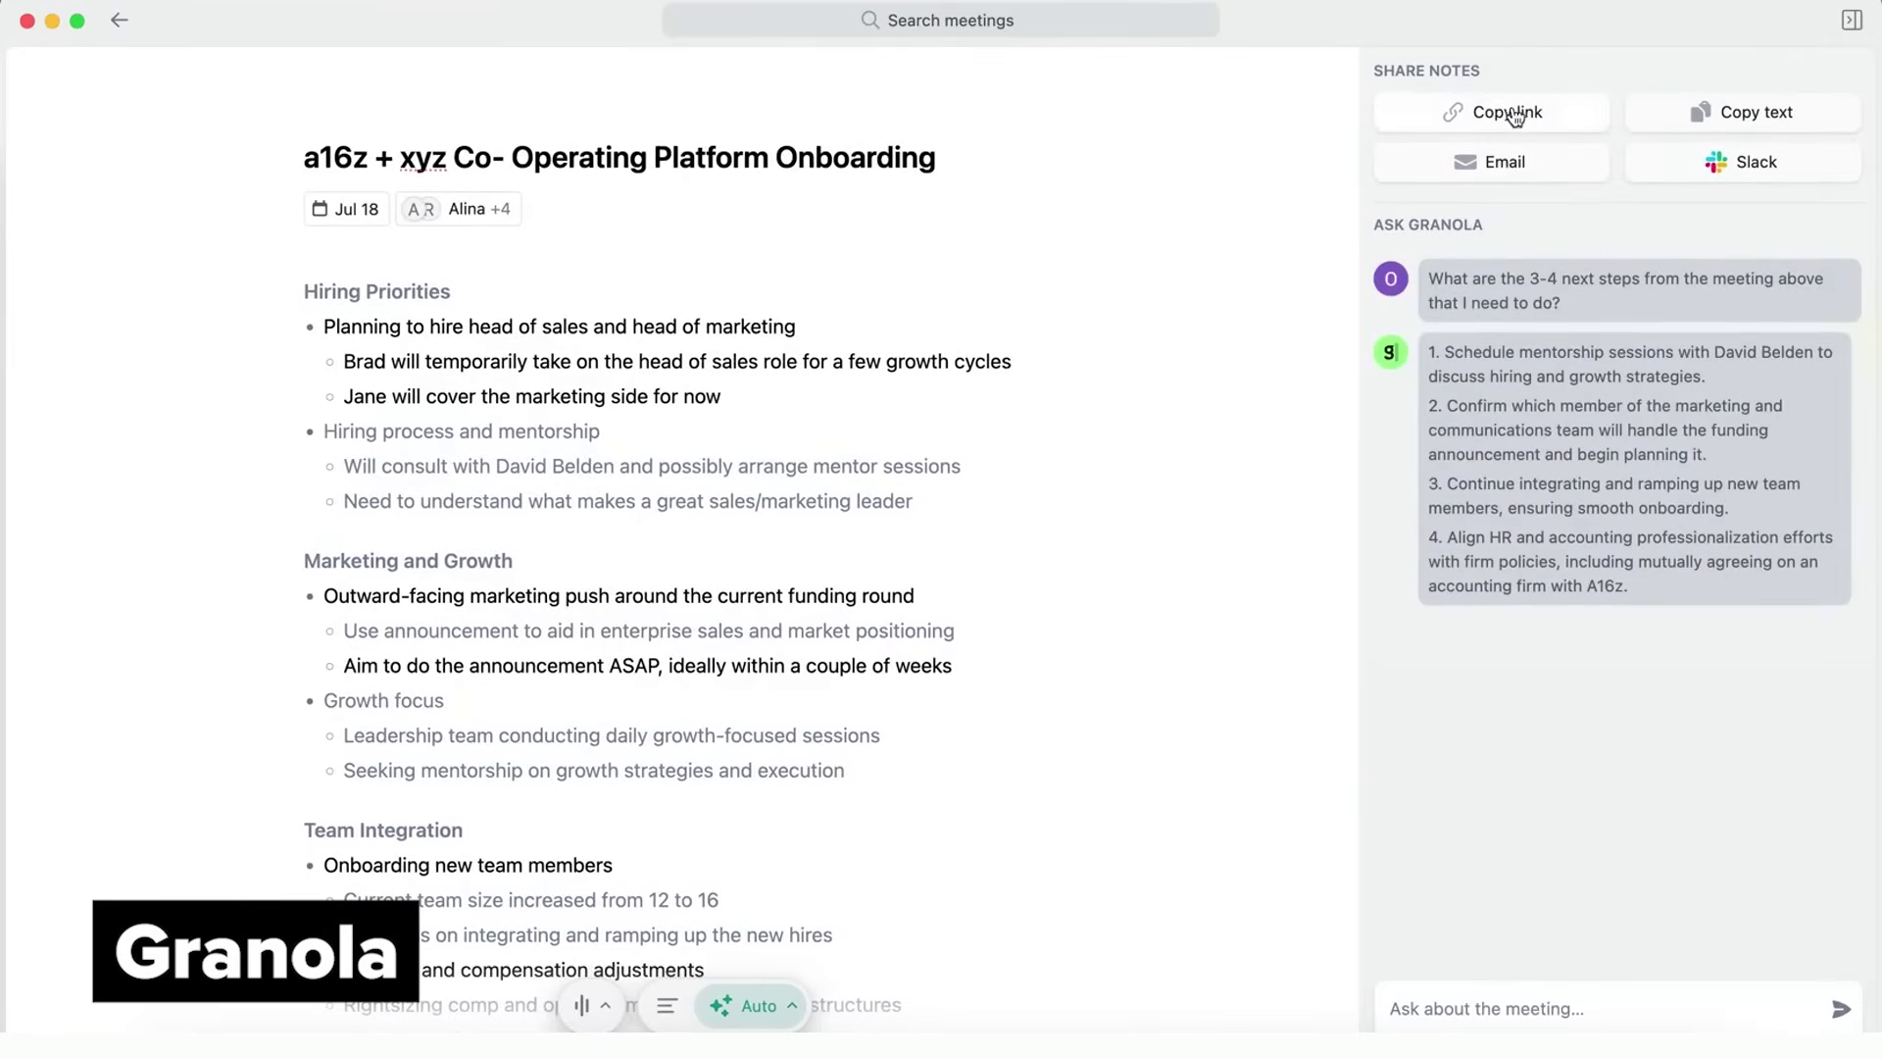
left_click(1514, 116)
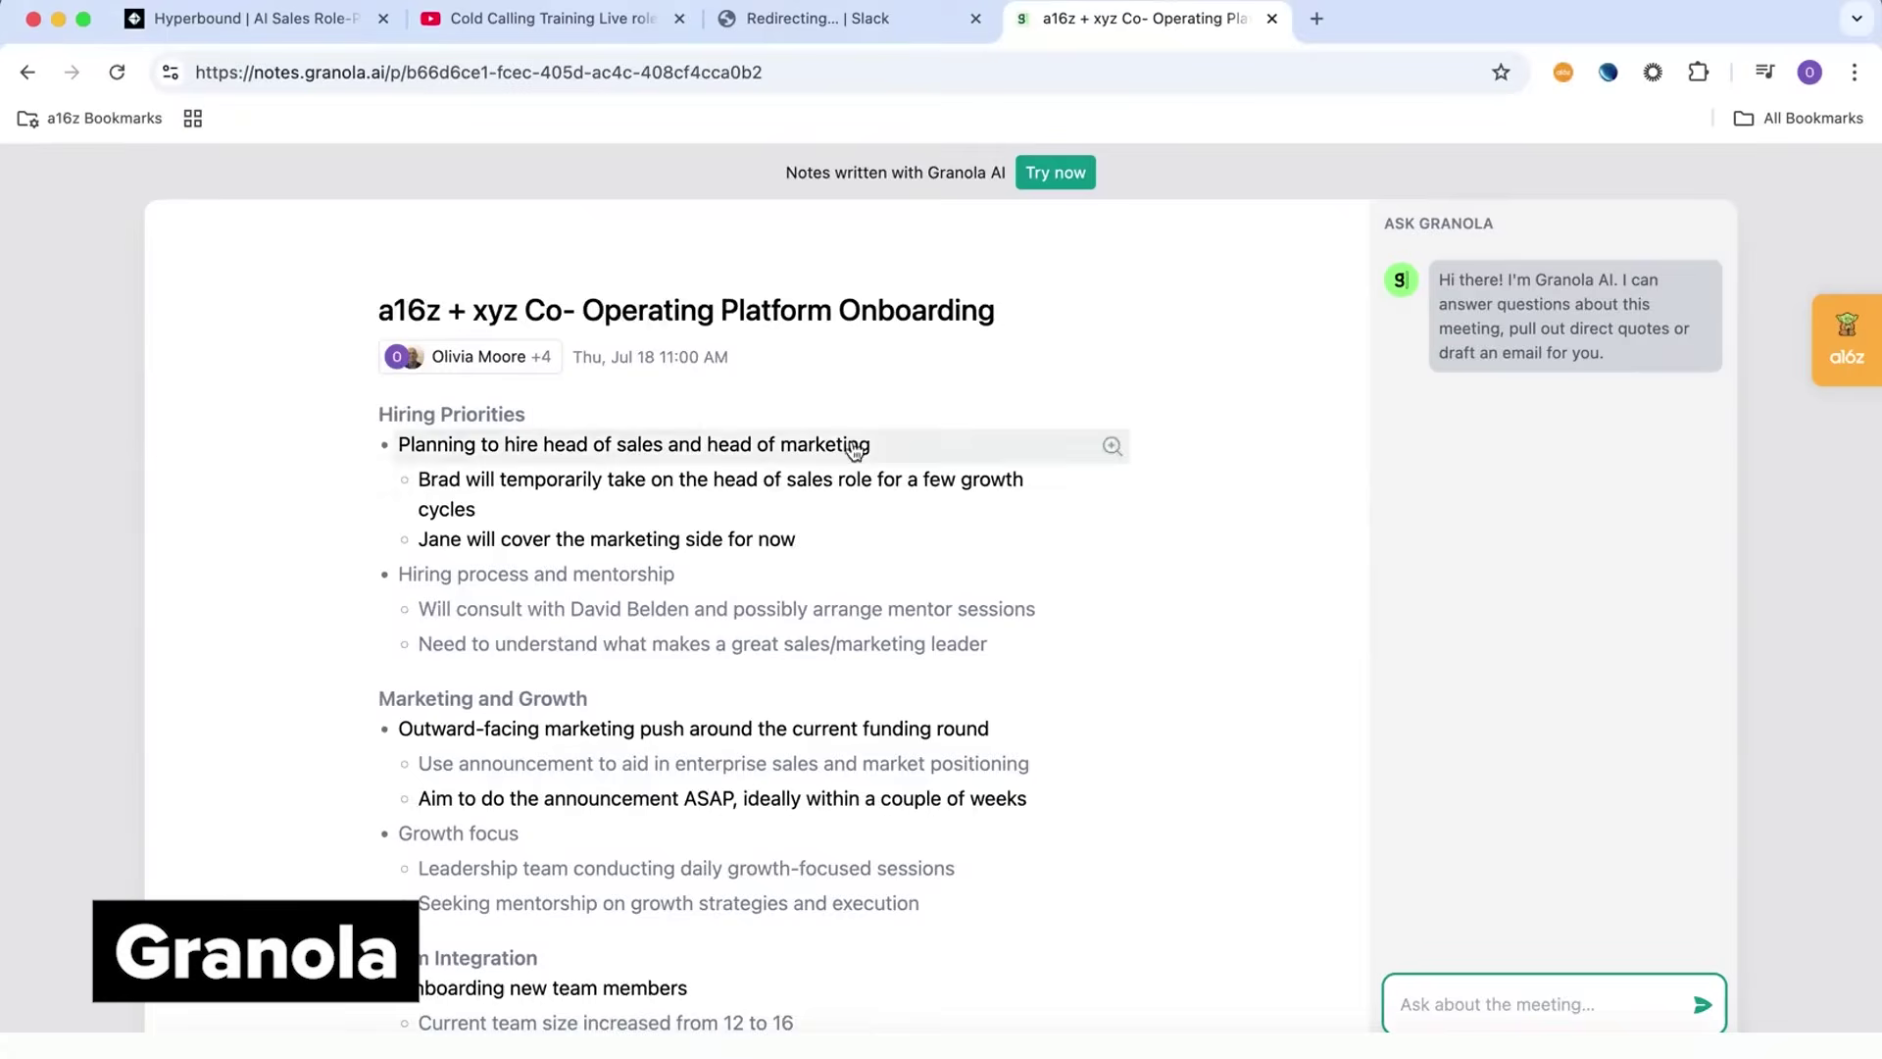
scroll(855, 450, "down", 5)
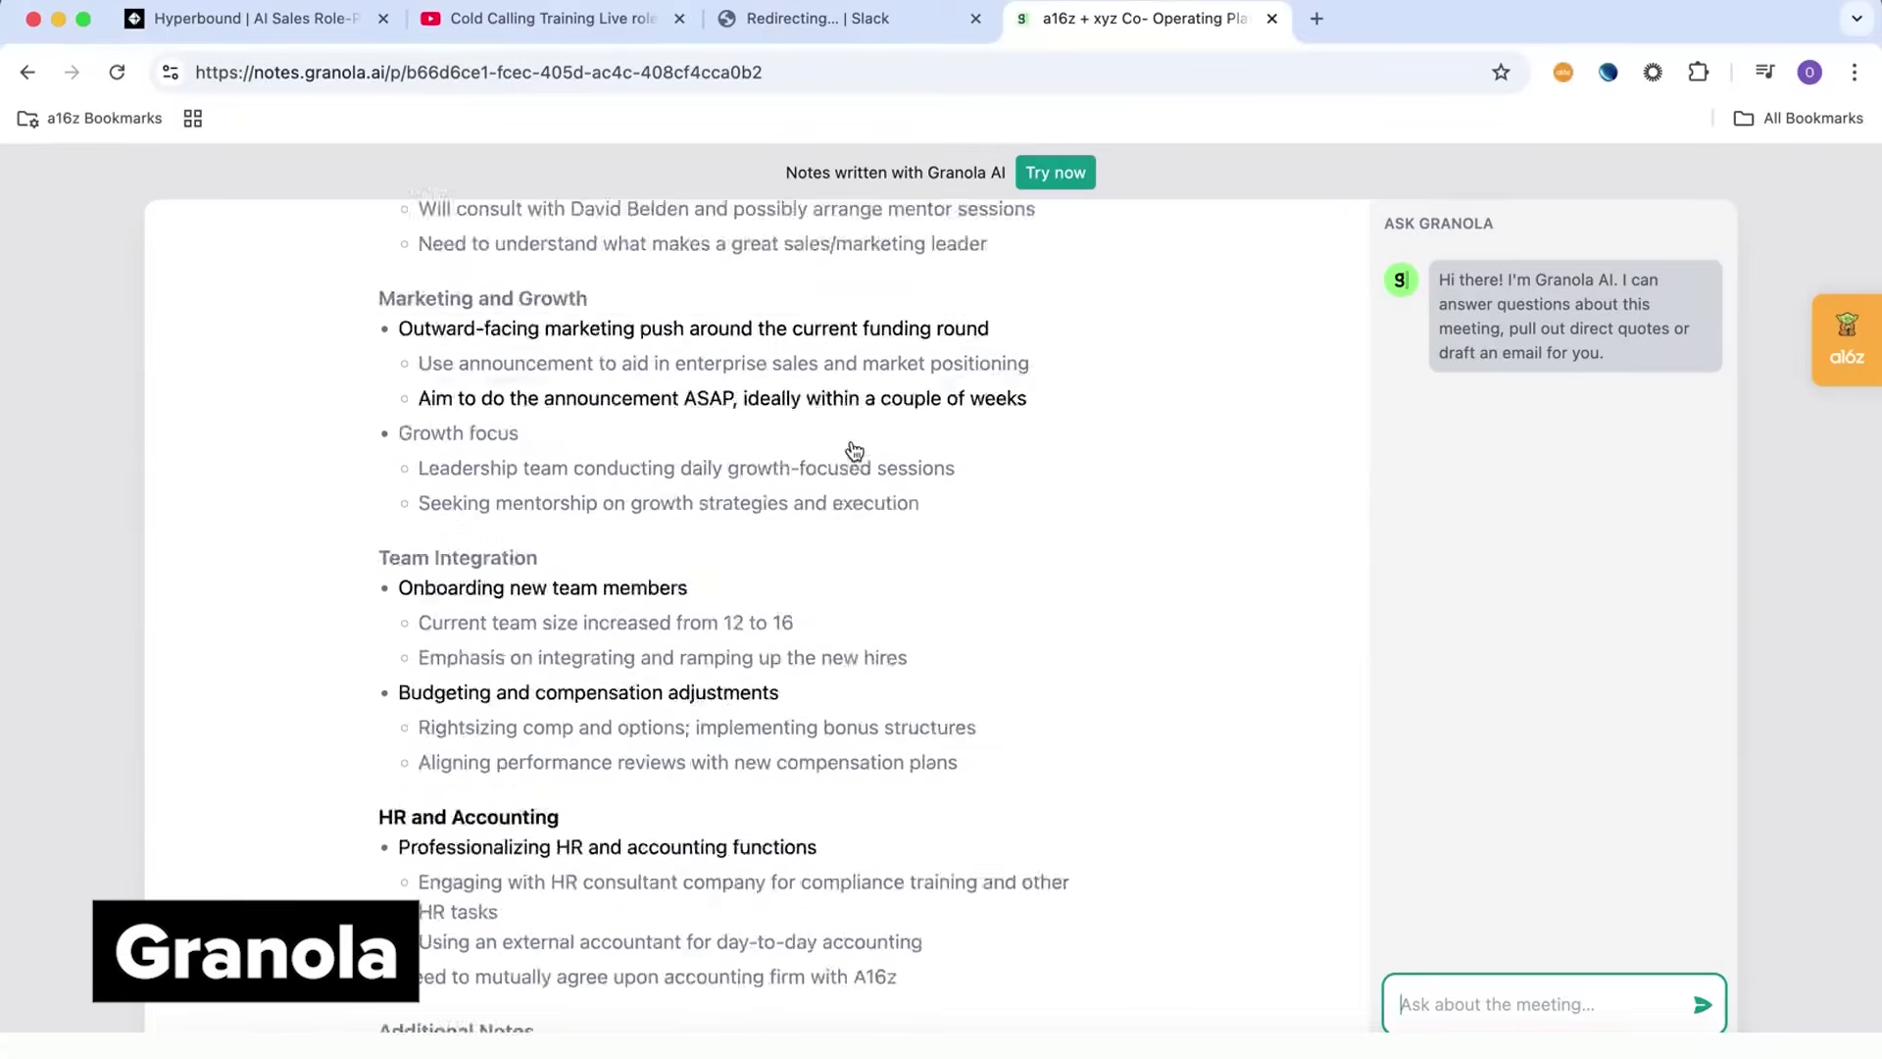
scroll(855, 450, "down", 5)
scroll(853, 450, "up", 10)
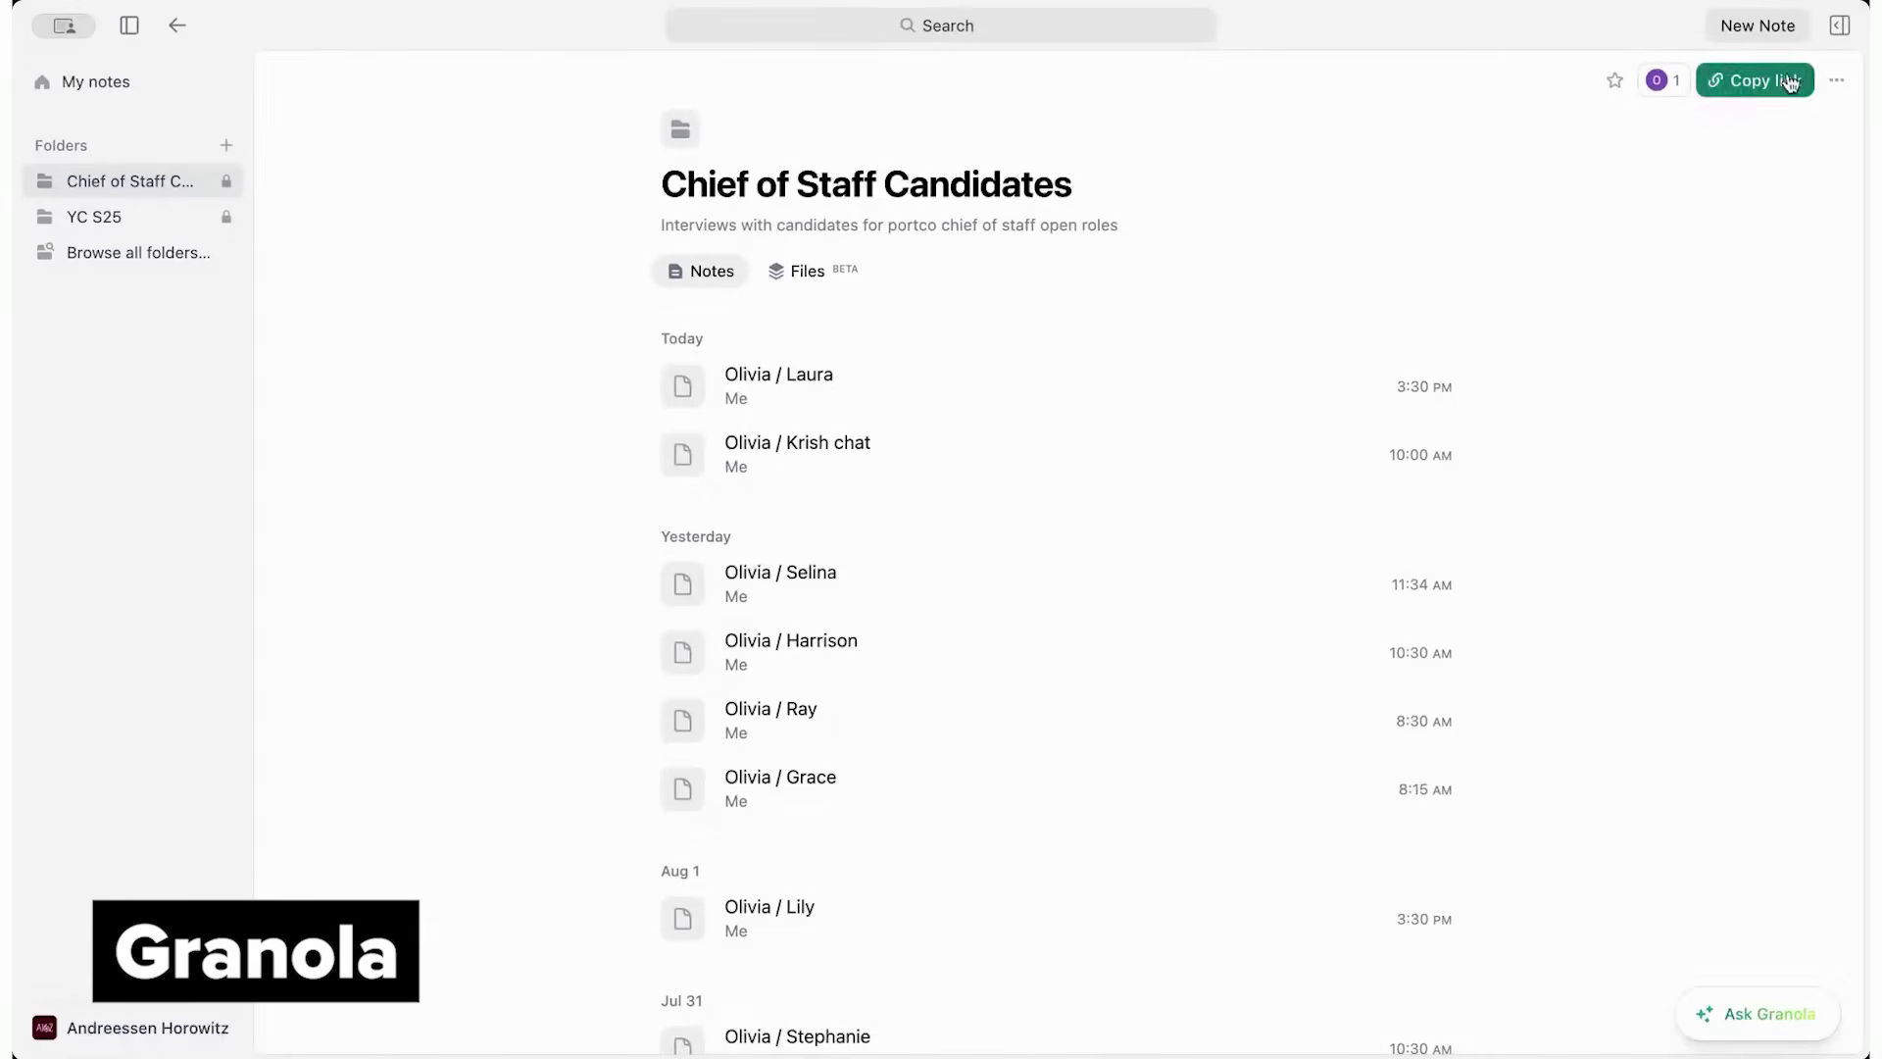
Ask the whole-folder chat 'Who is located in NY? First names only'
left_click(1839, 29)
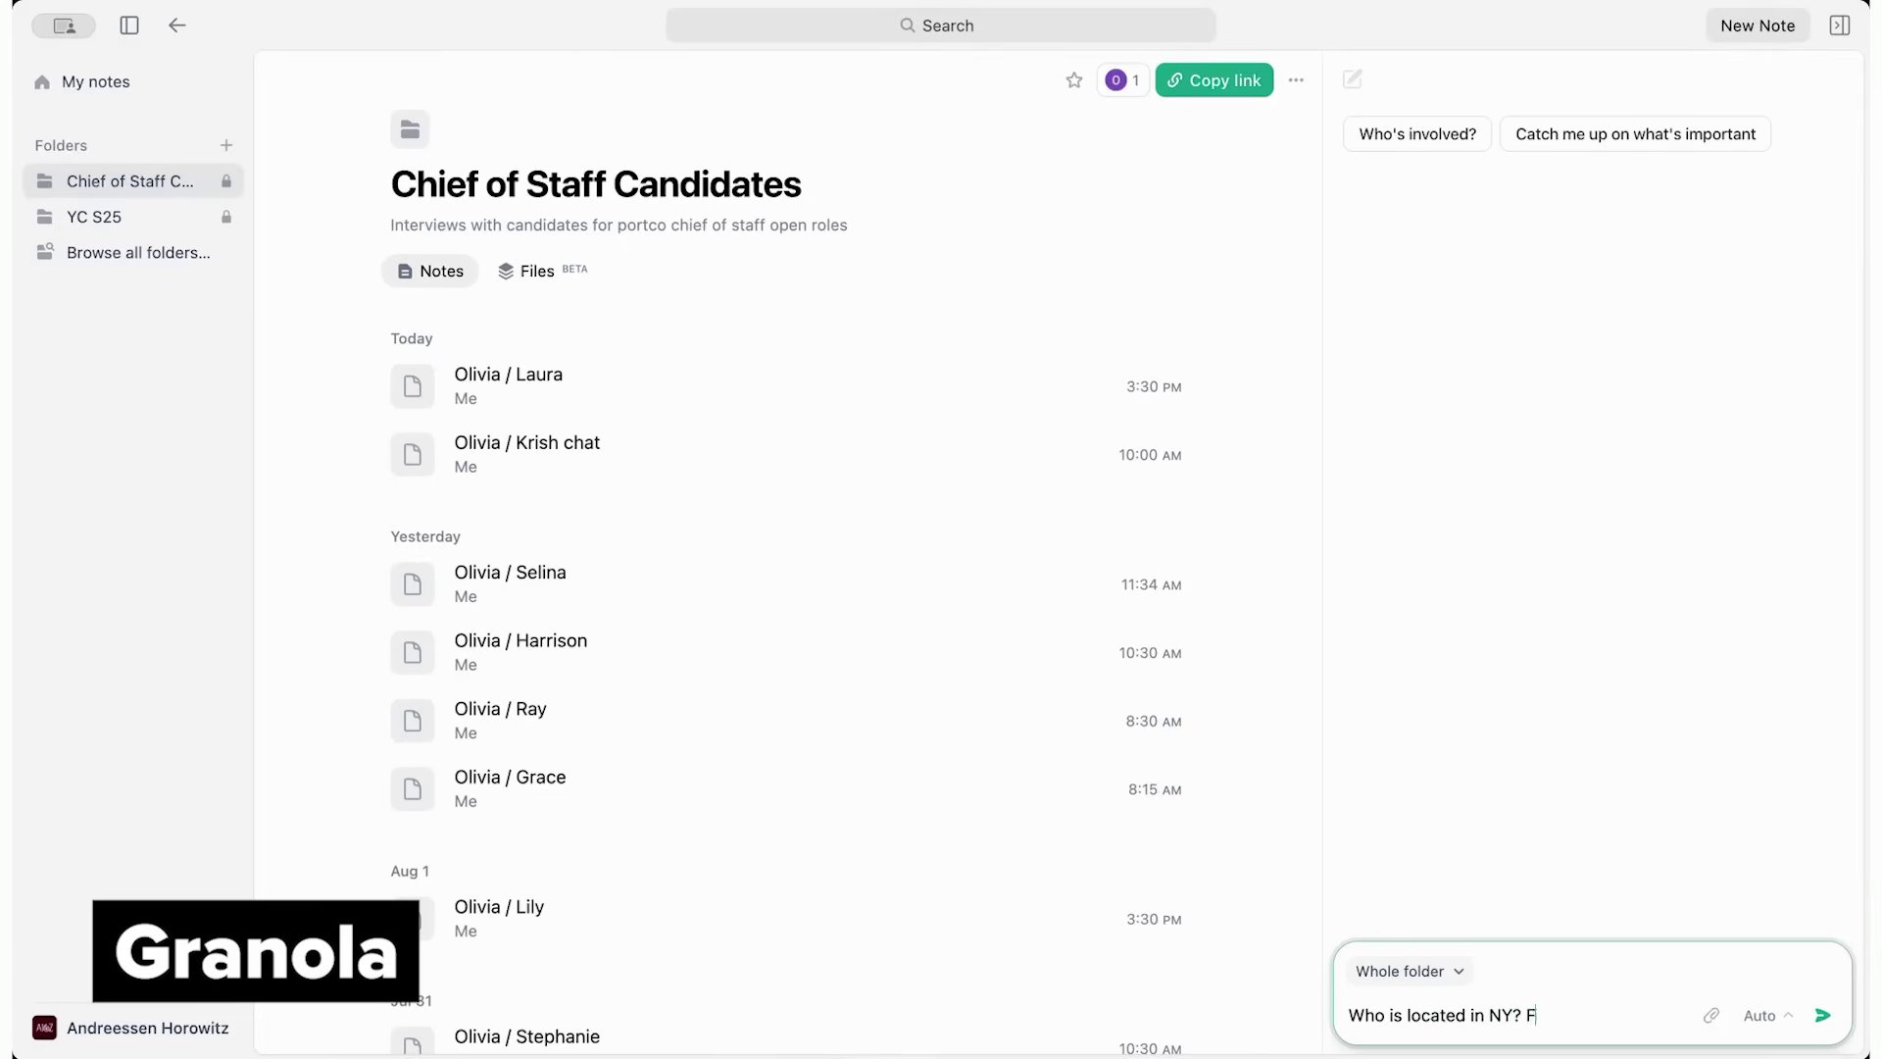
key("Return")
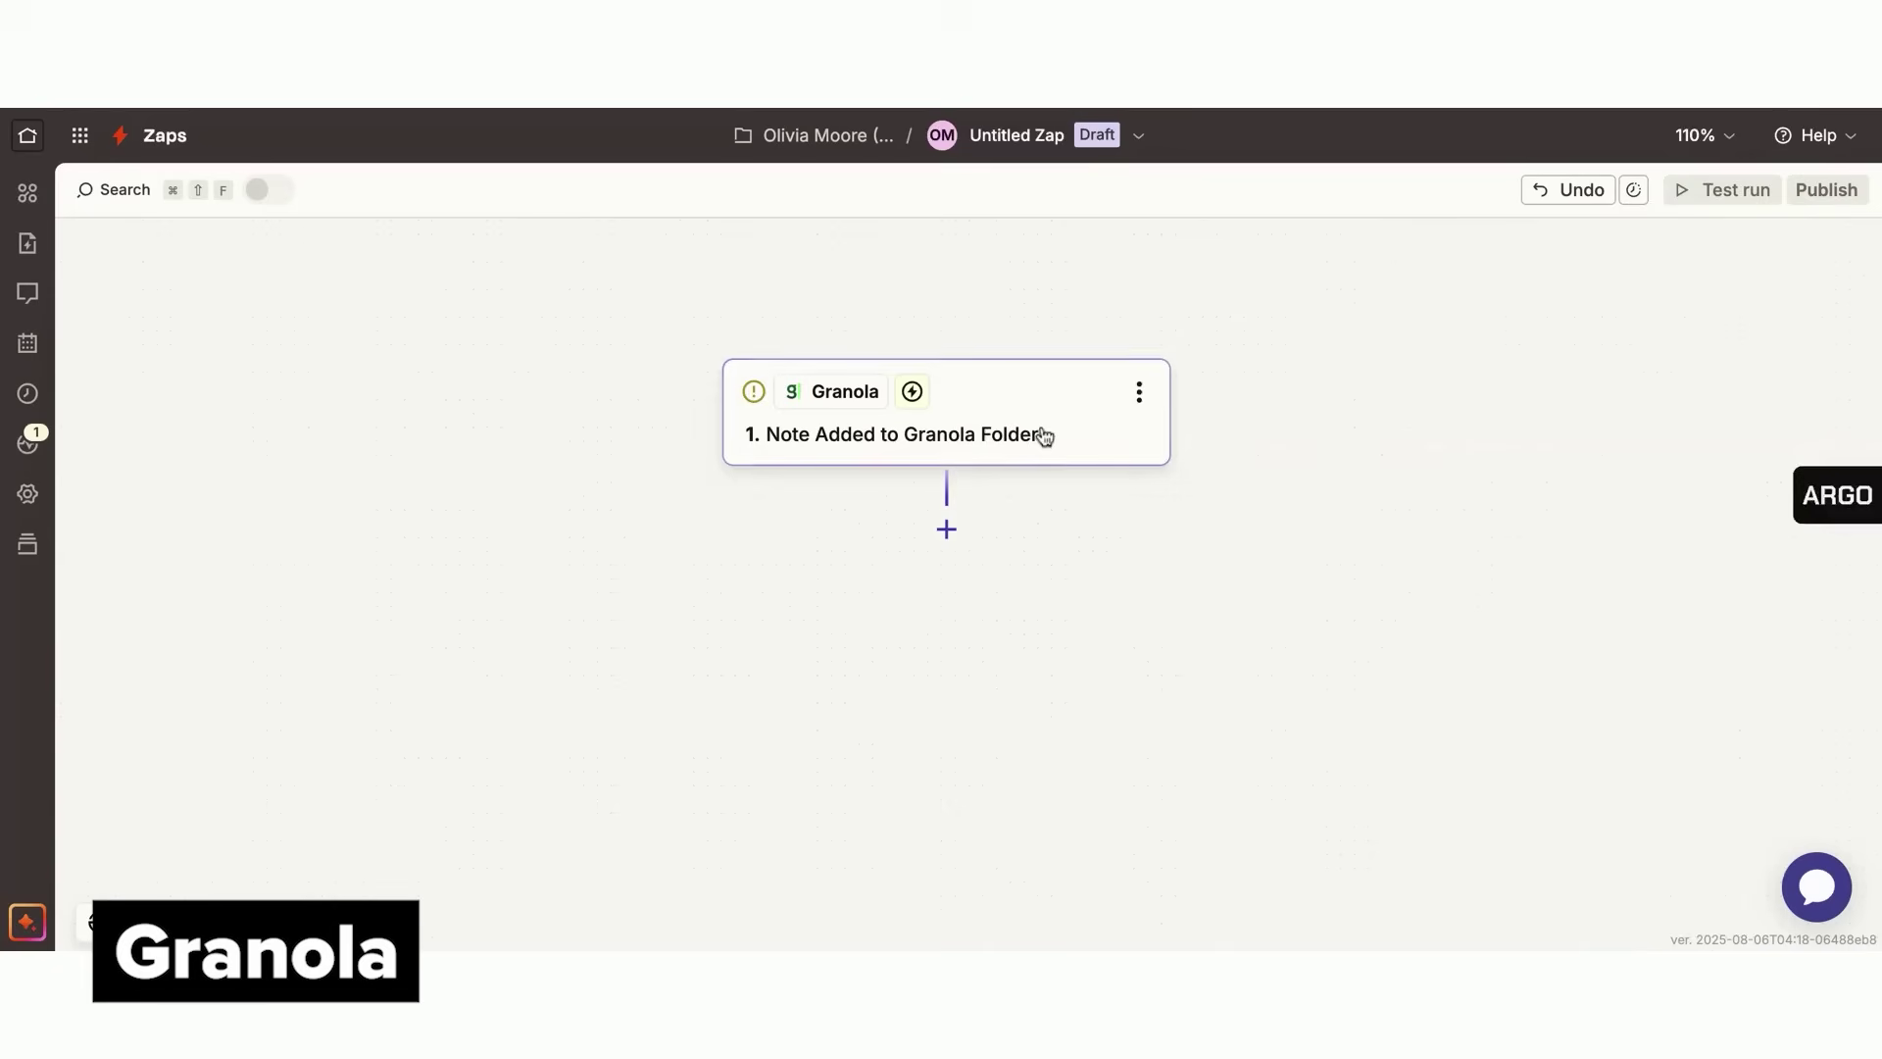
Set the Granola trigger's watched folder to YC S25
left_click(1042, 432)
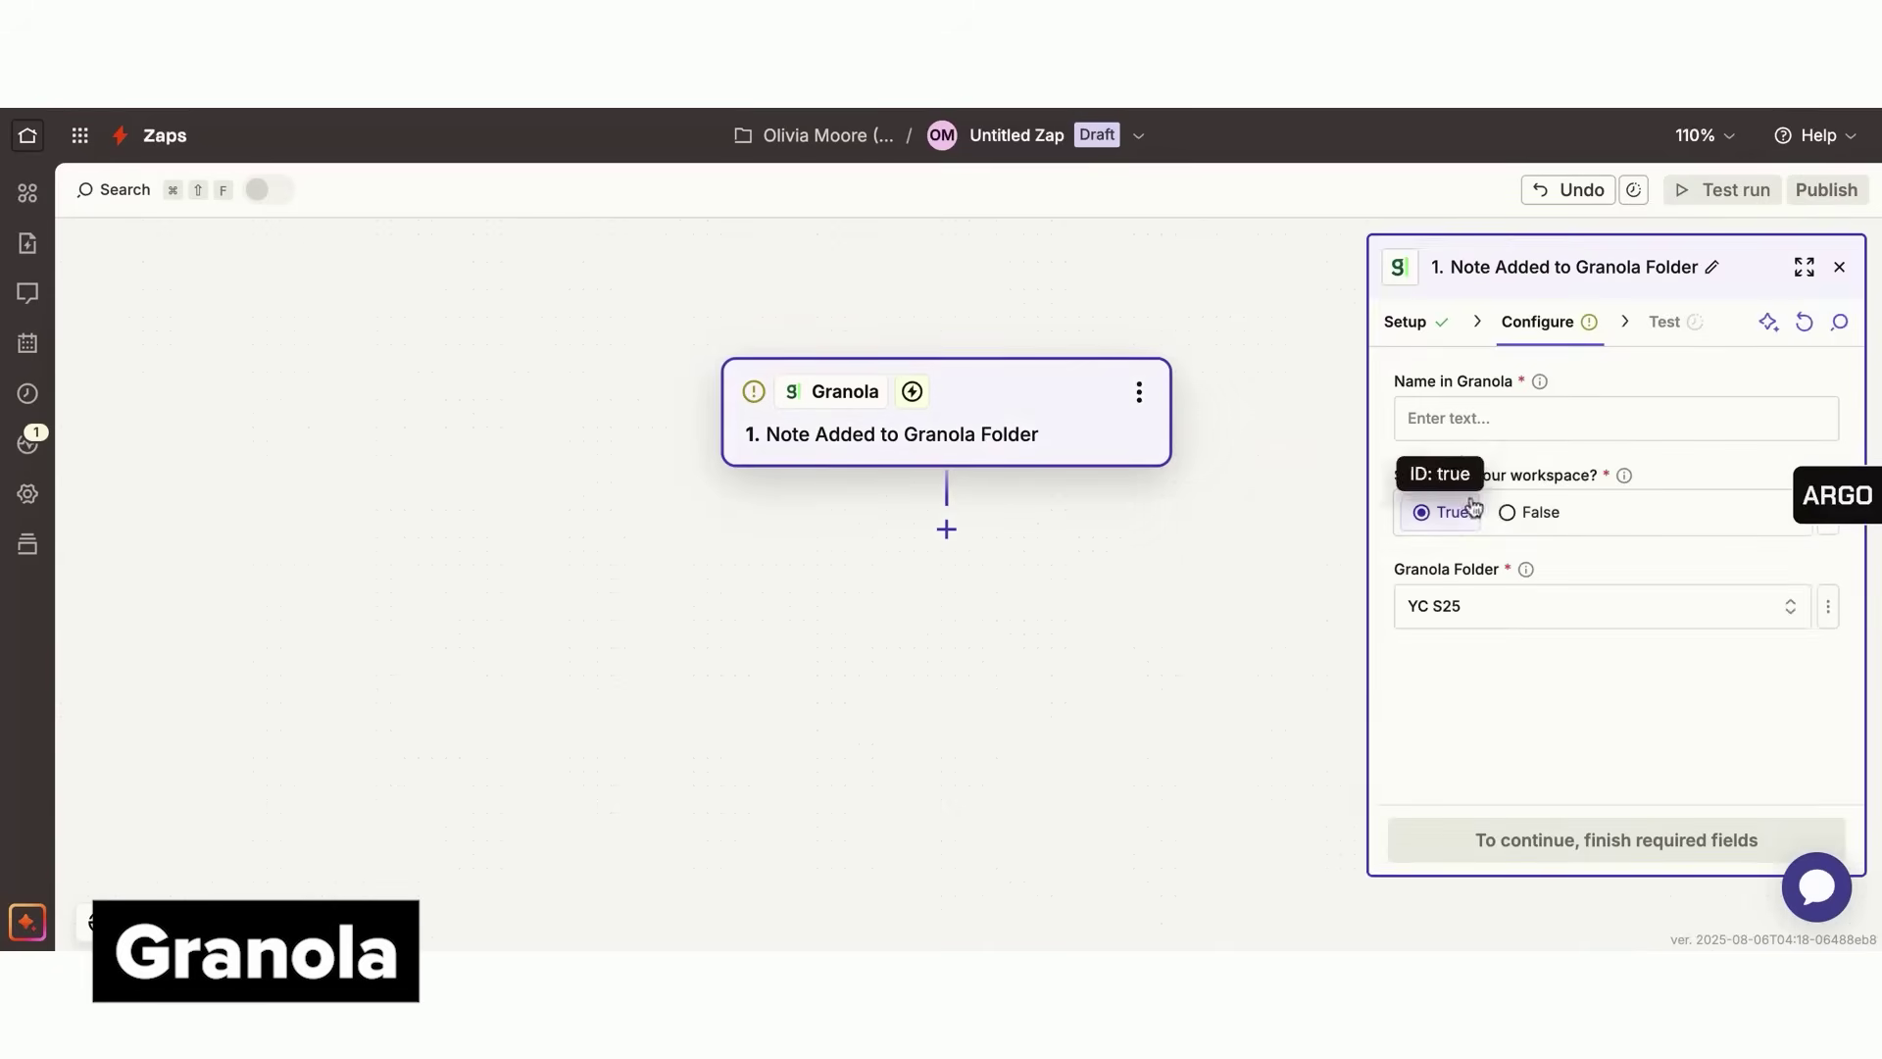
left_click(1506, 609)
left_click(1314, 740)
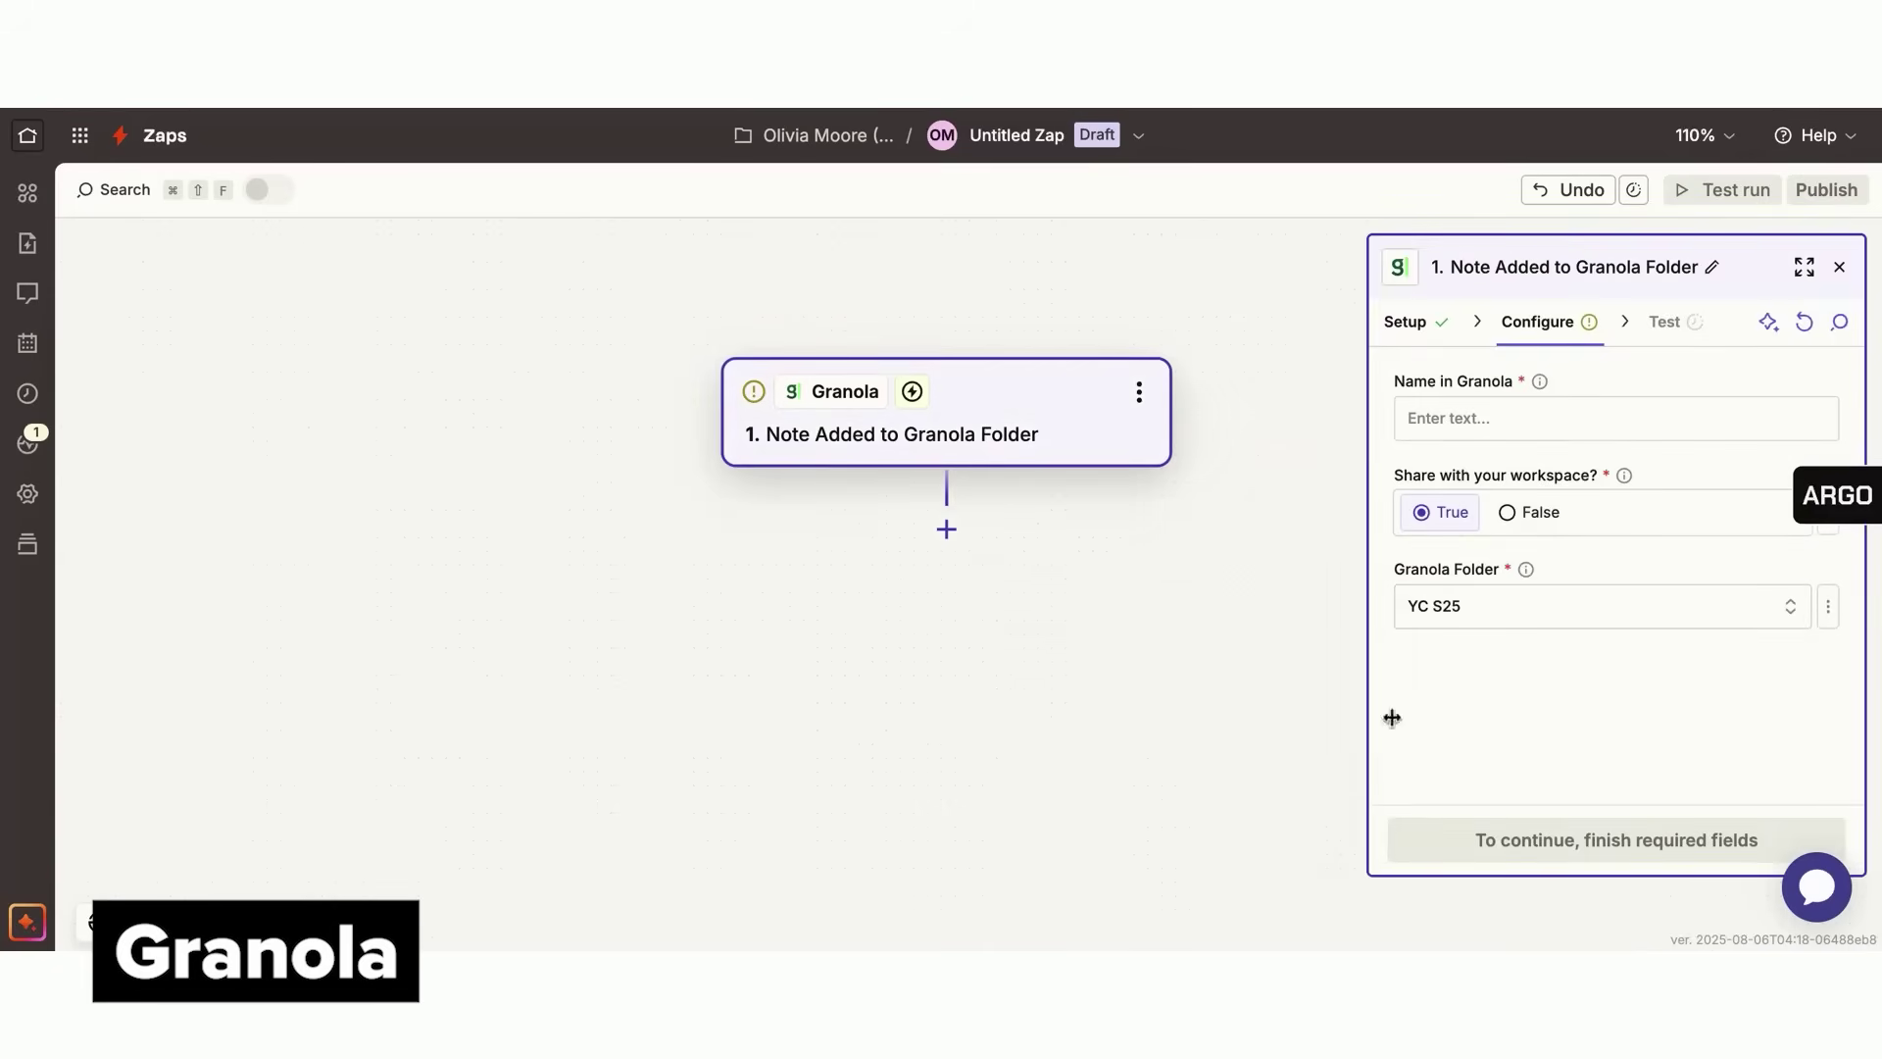
Add a second step using ChatGPT's Analyze Text action
left_click(946, 529)
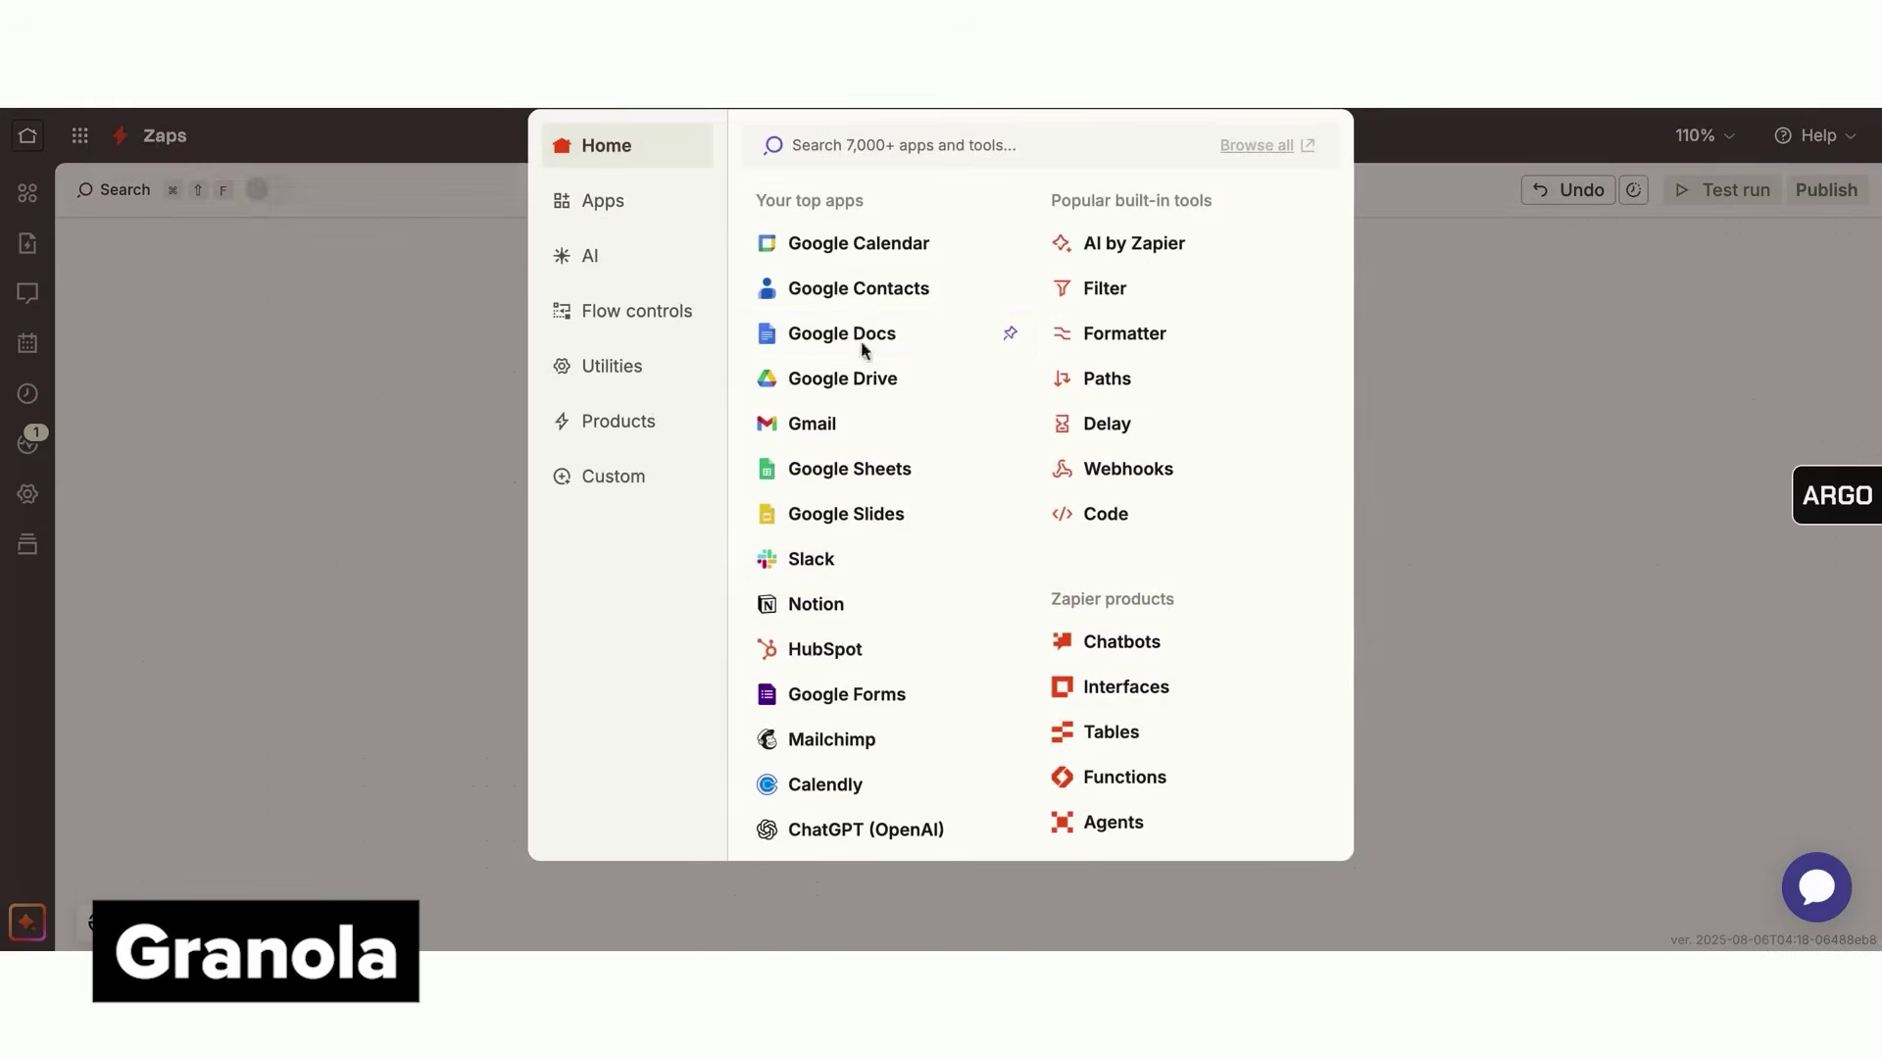
left_click(871, 836)
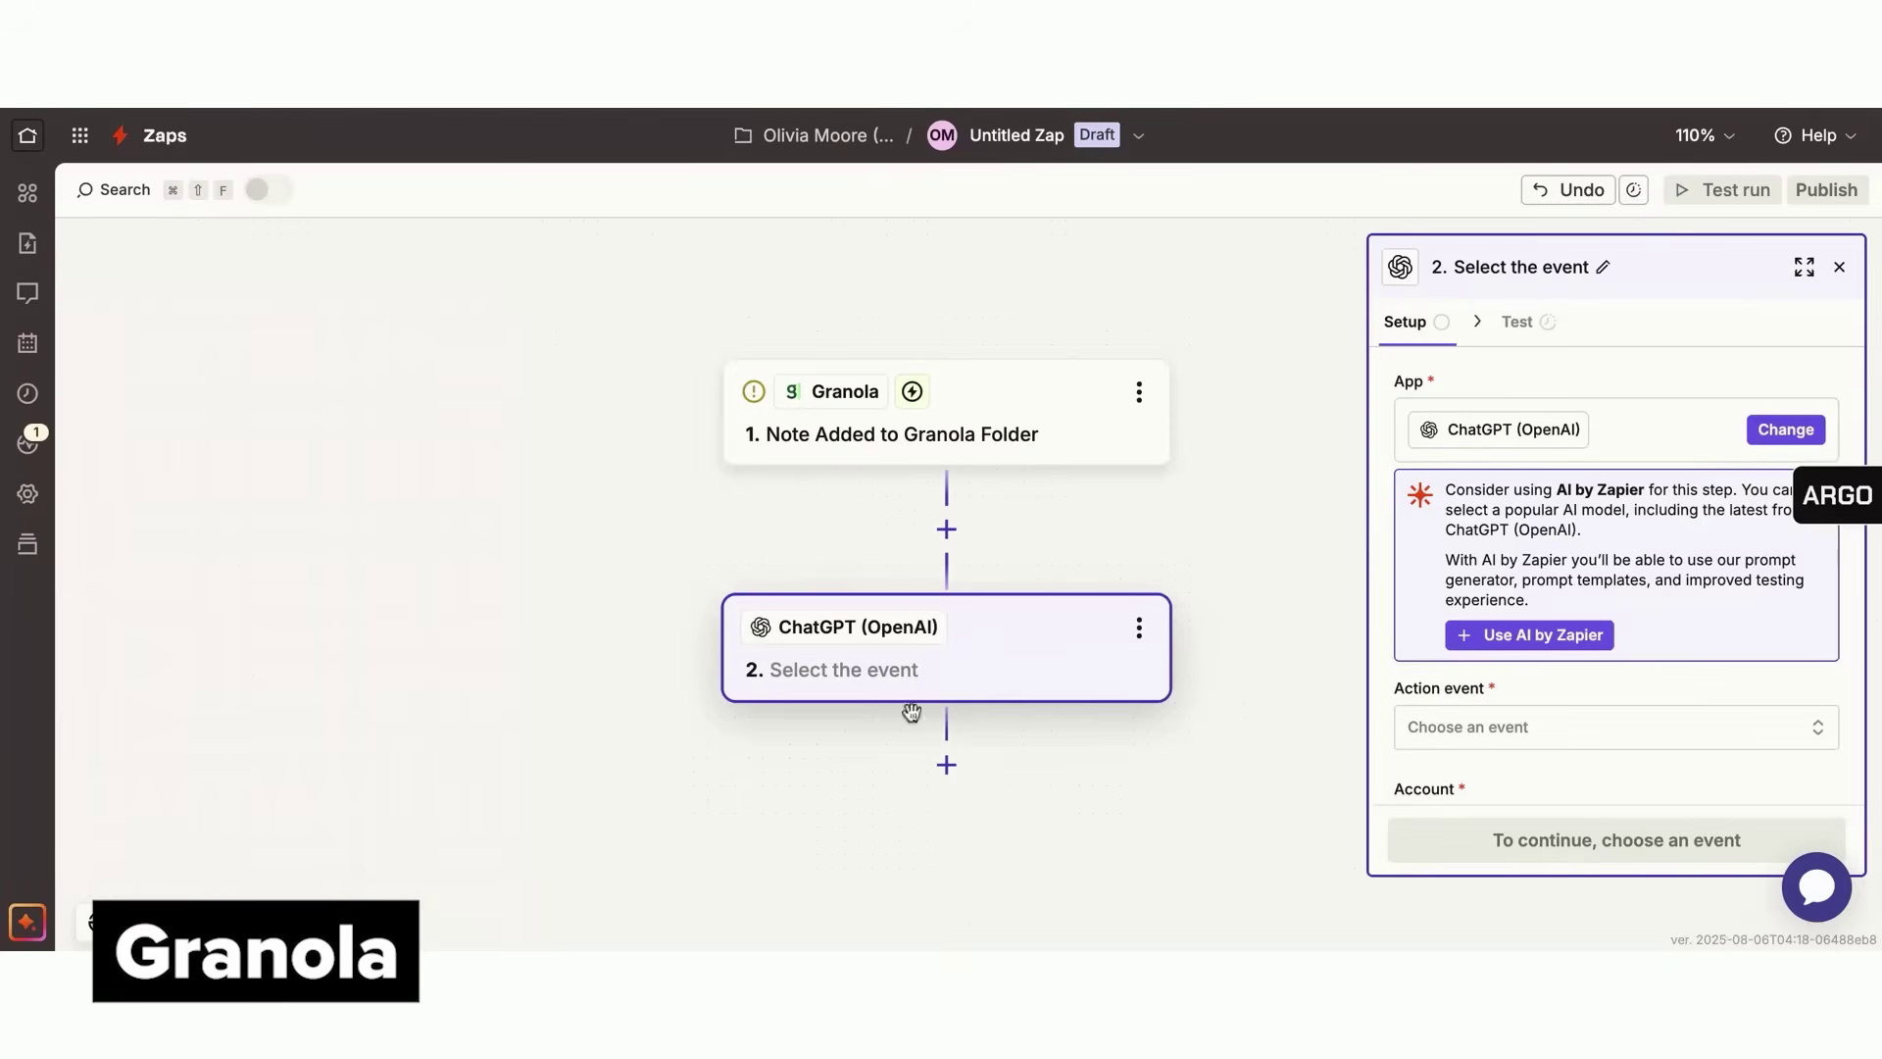
left_click(1478, 730)
scroll(1225, 666, "down", 3)
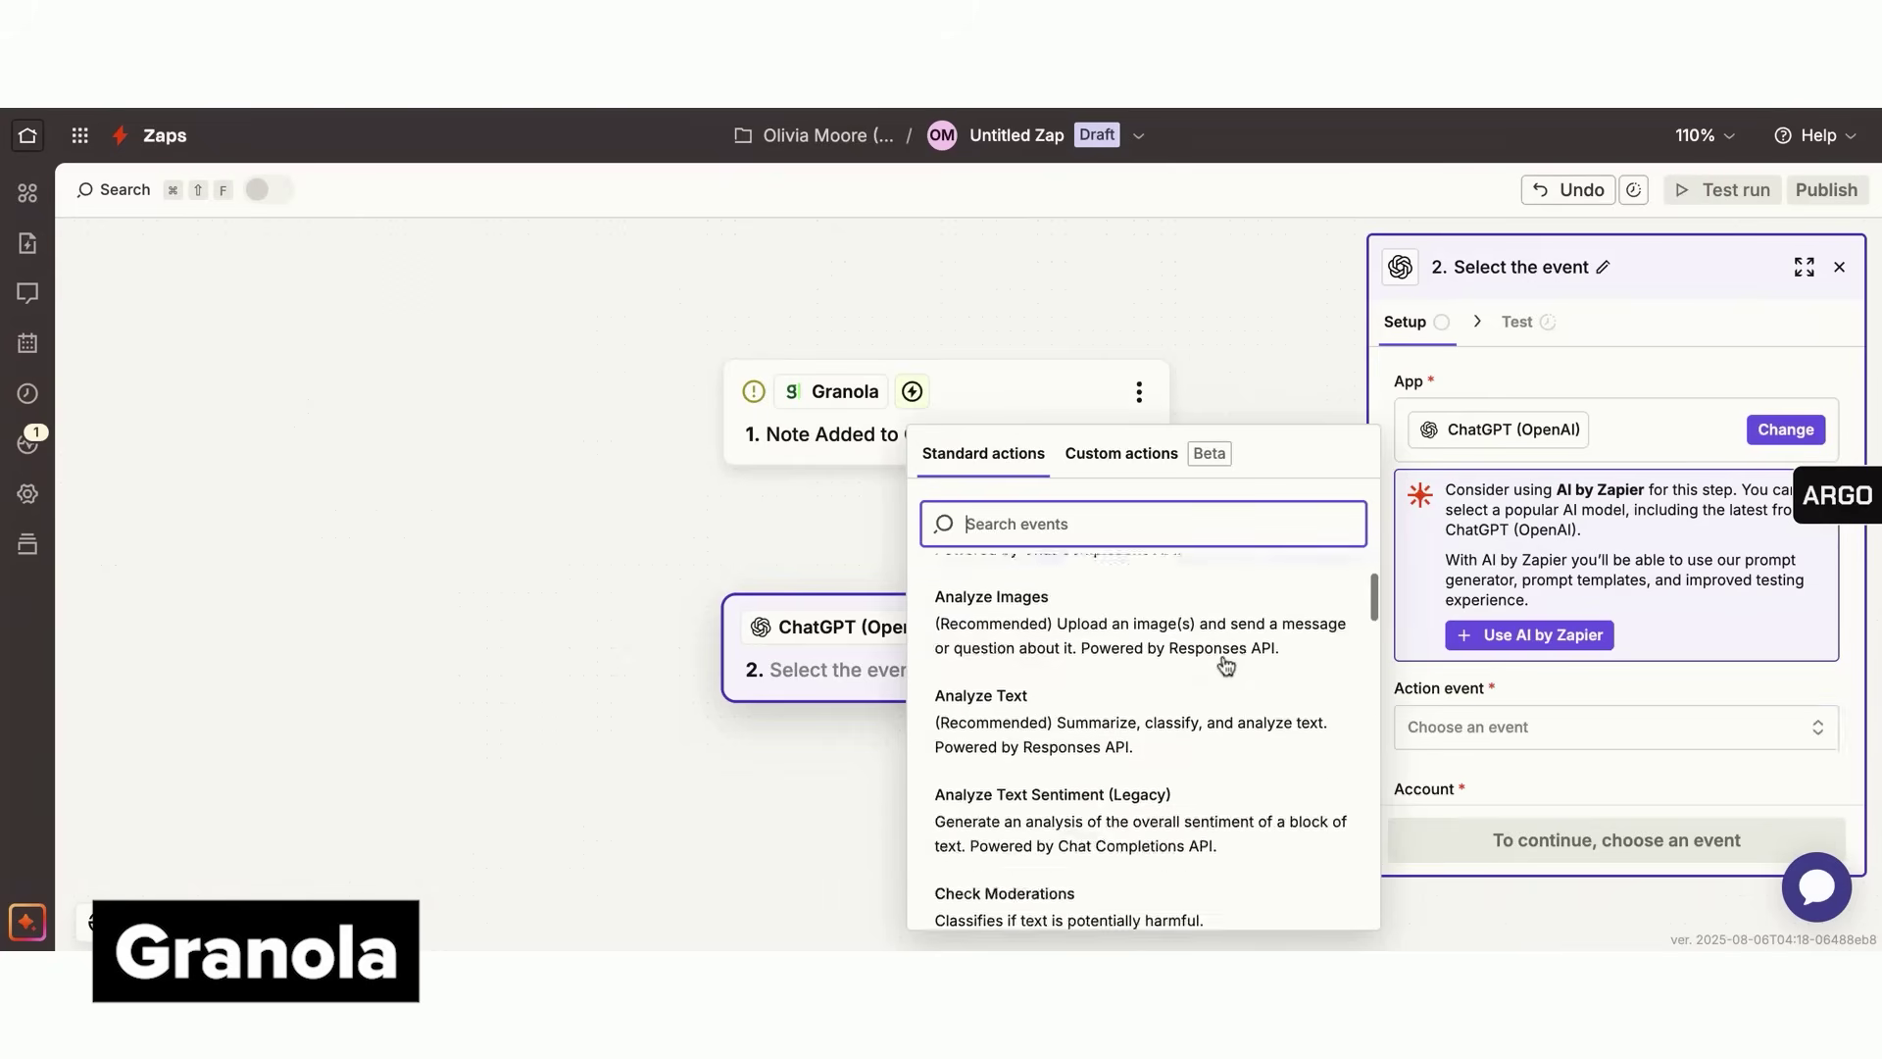
left_click(1215, 657)
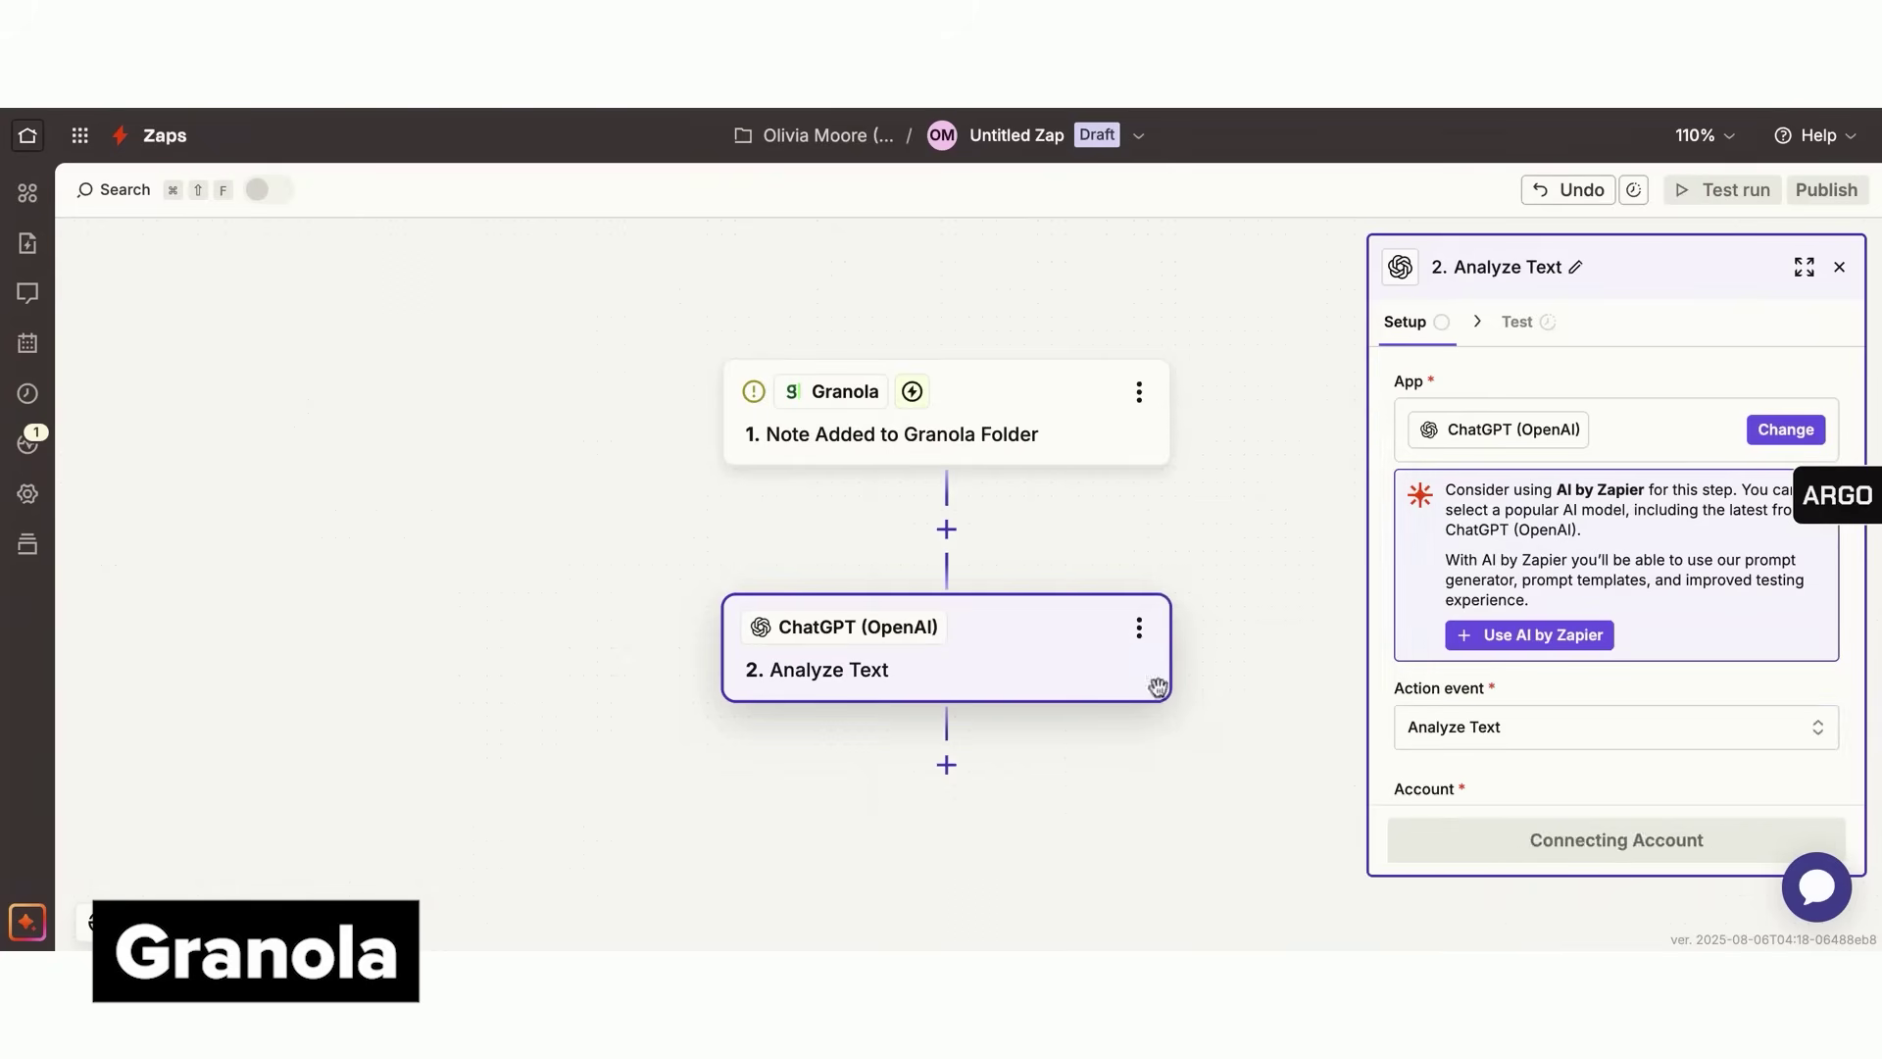
Add a third step using Google Docs' Append Text to Document action
left_click(951, 770)
left_click(859, 335)
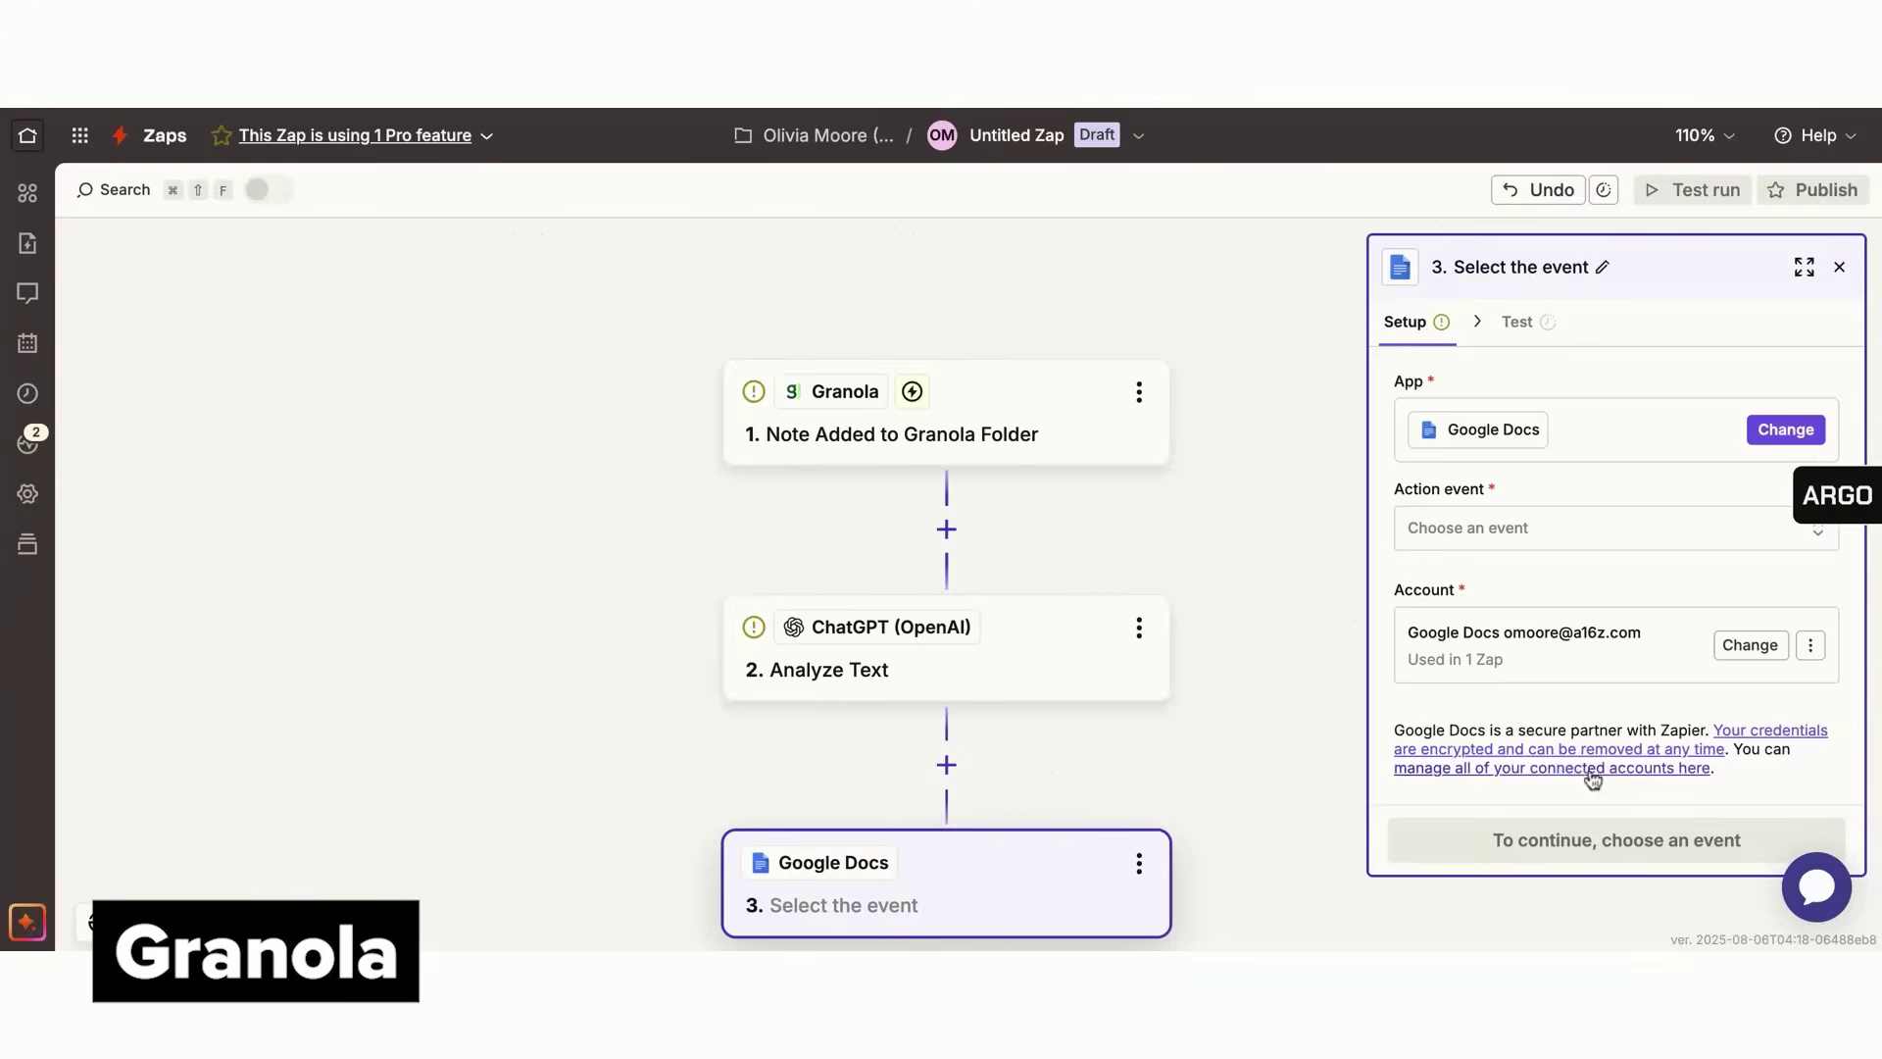
left_click(1459, 547)
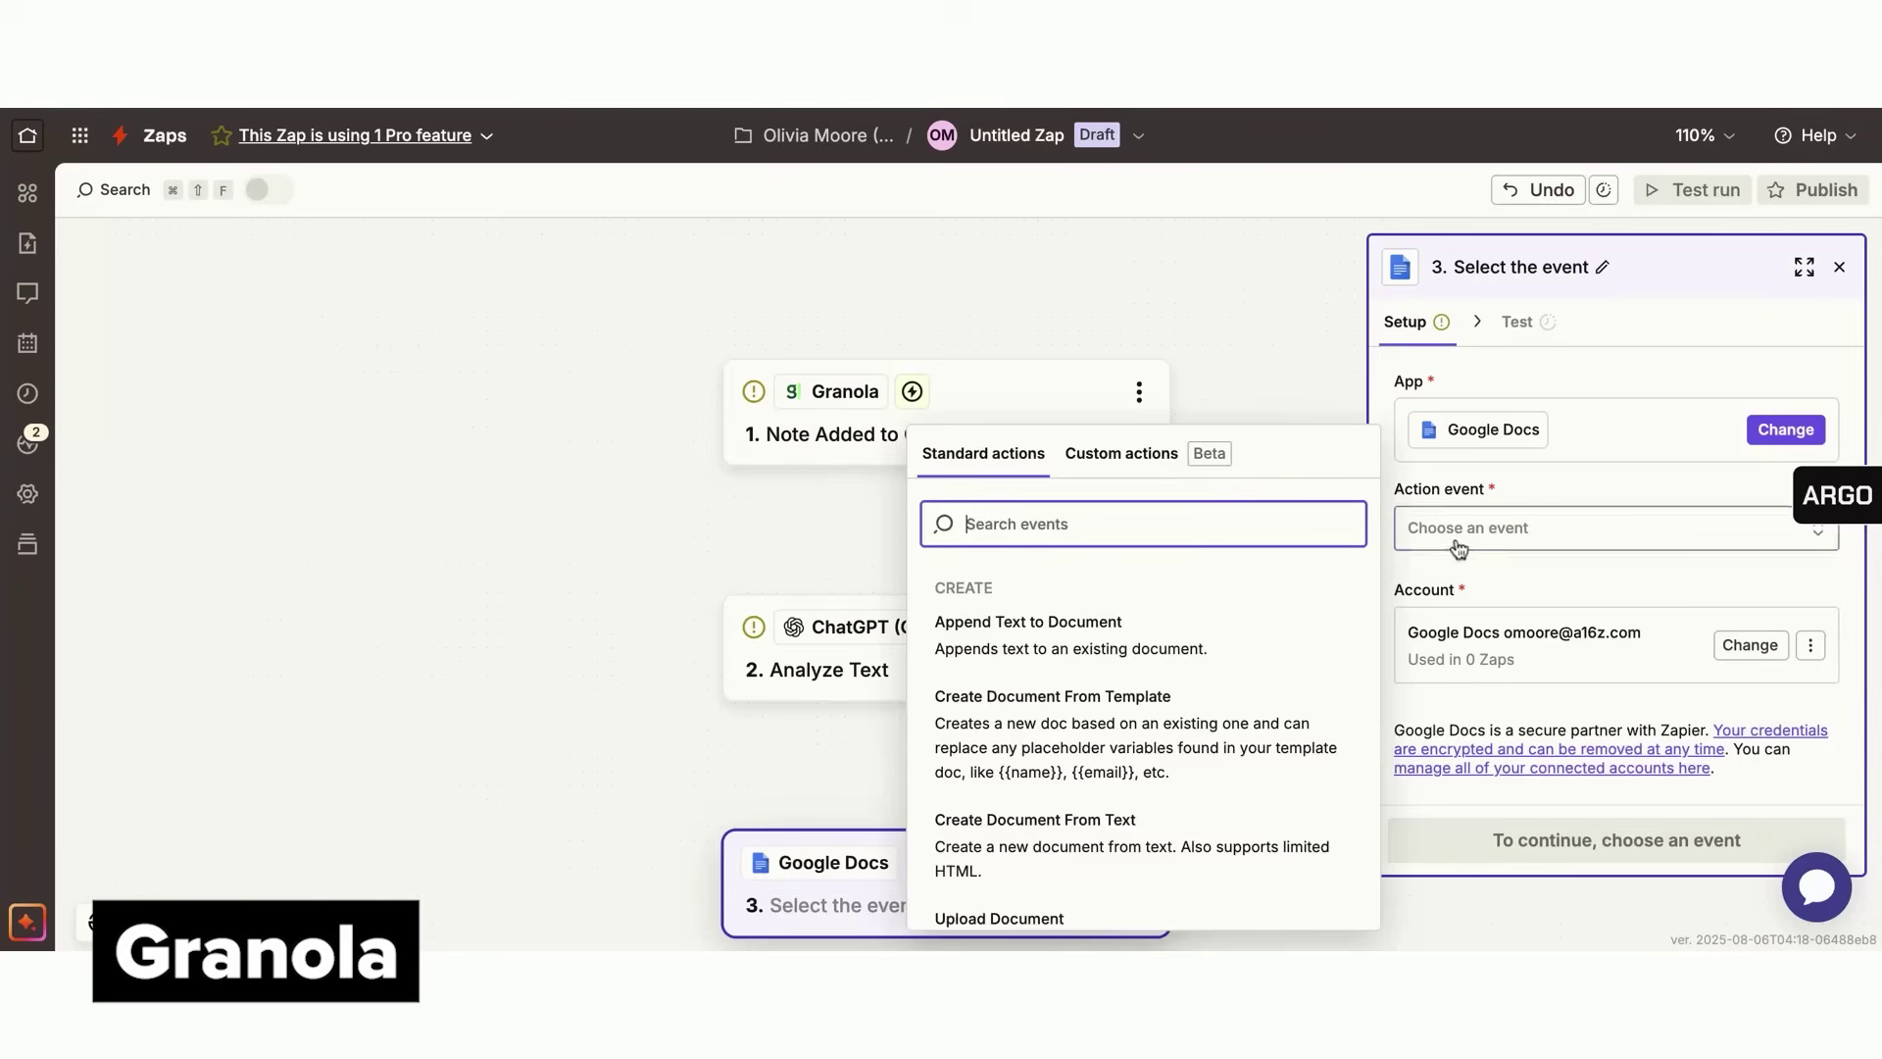
left_click(1237, 644)
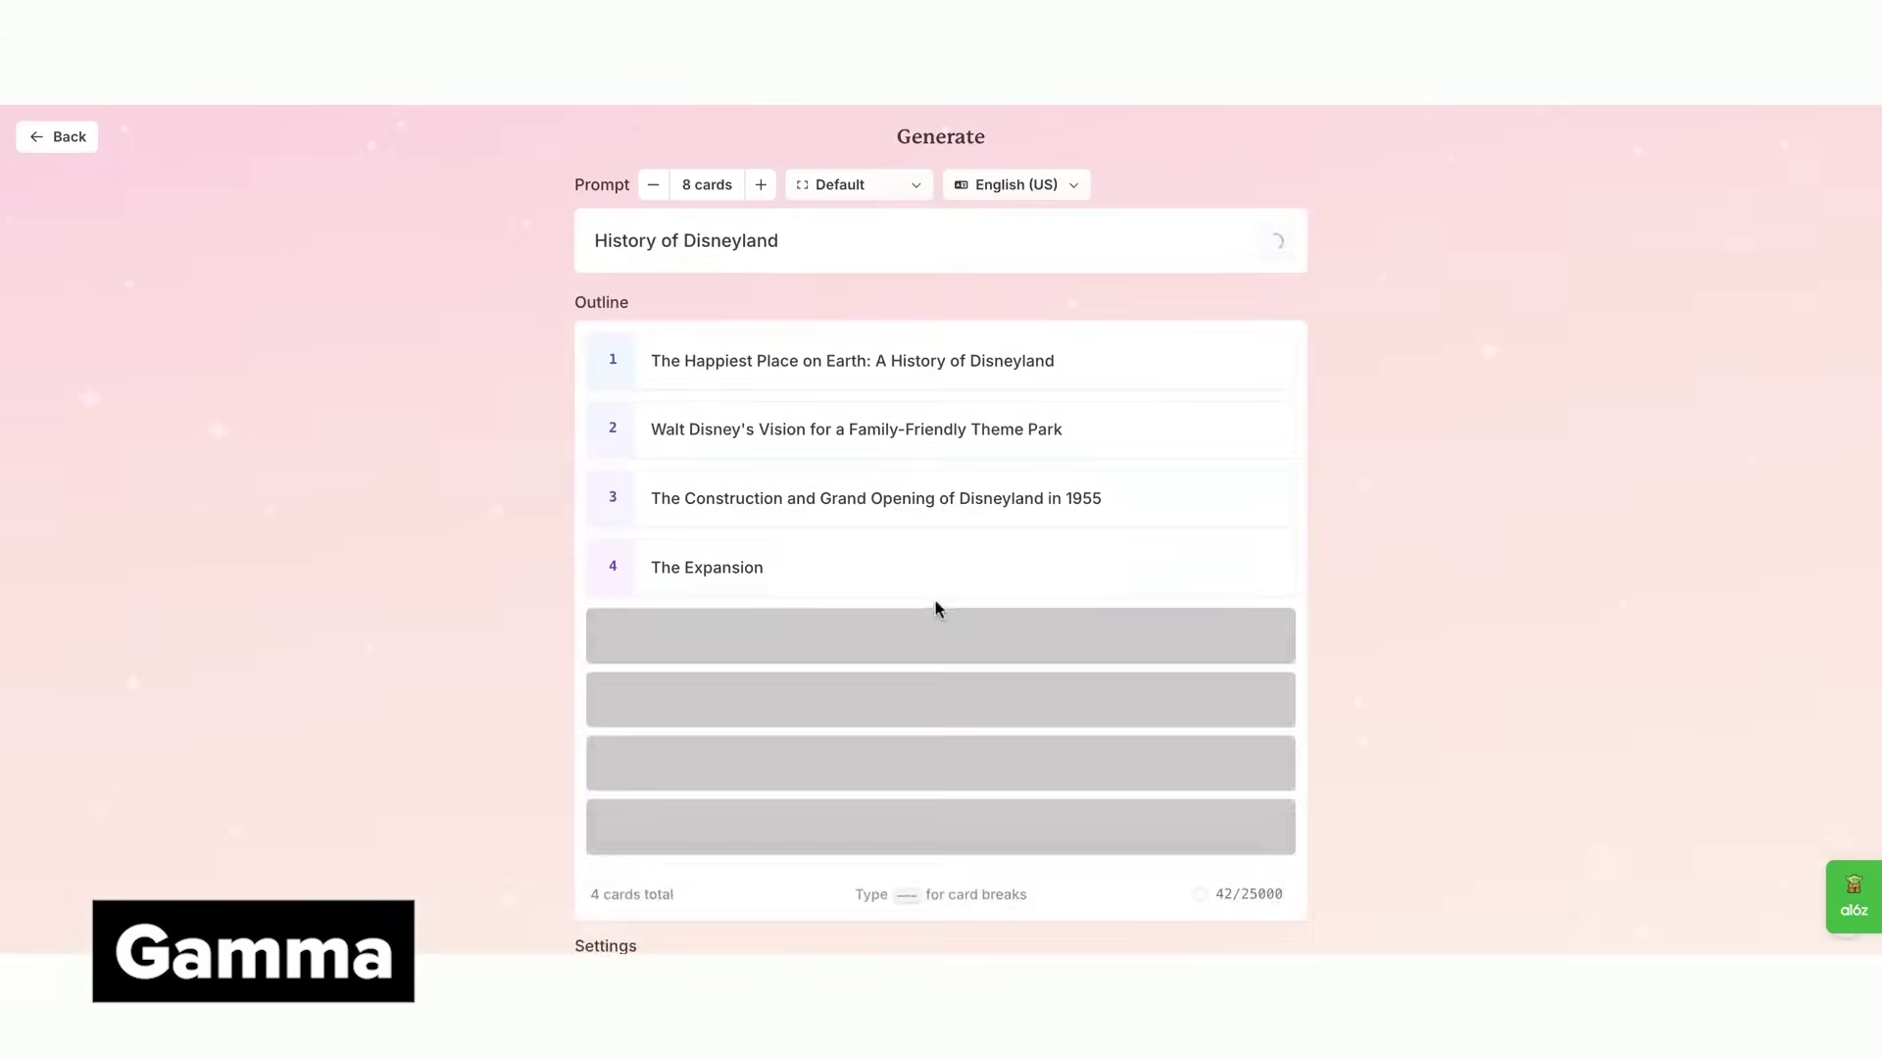
Generate the History of Disneyland Gamma deck with the colorful Atmosphere theme
scroll(1327, 650, "down", 6)
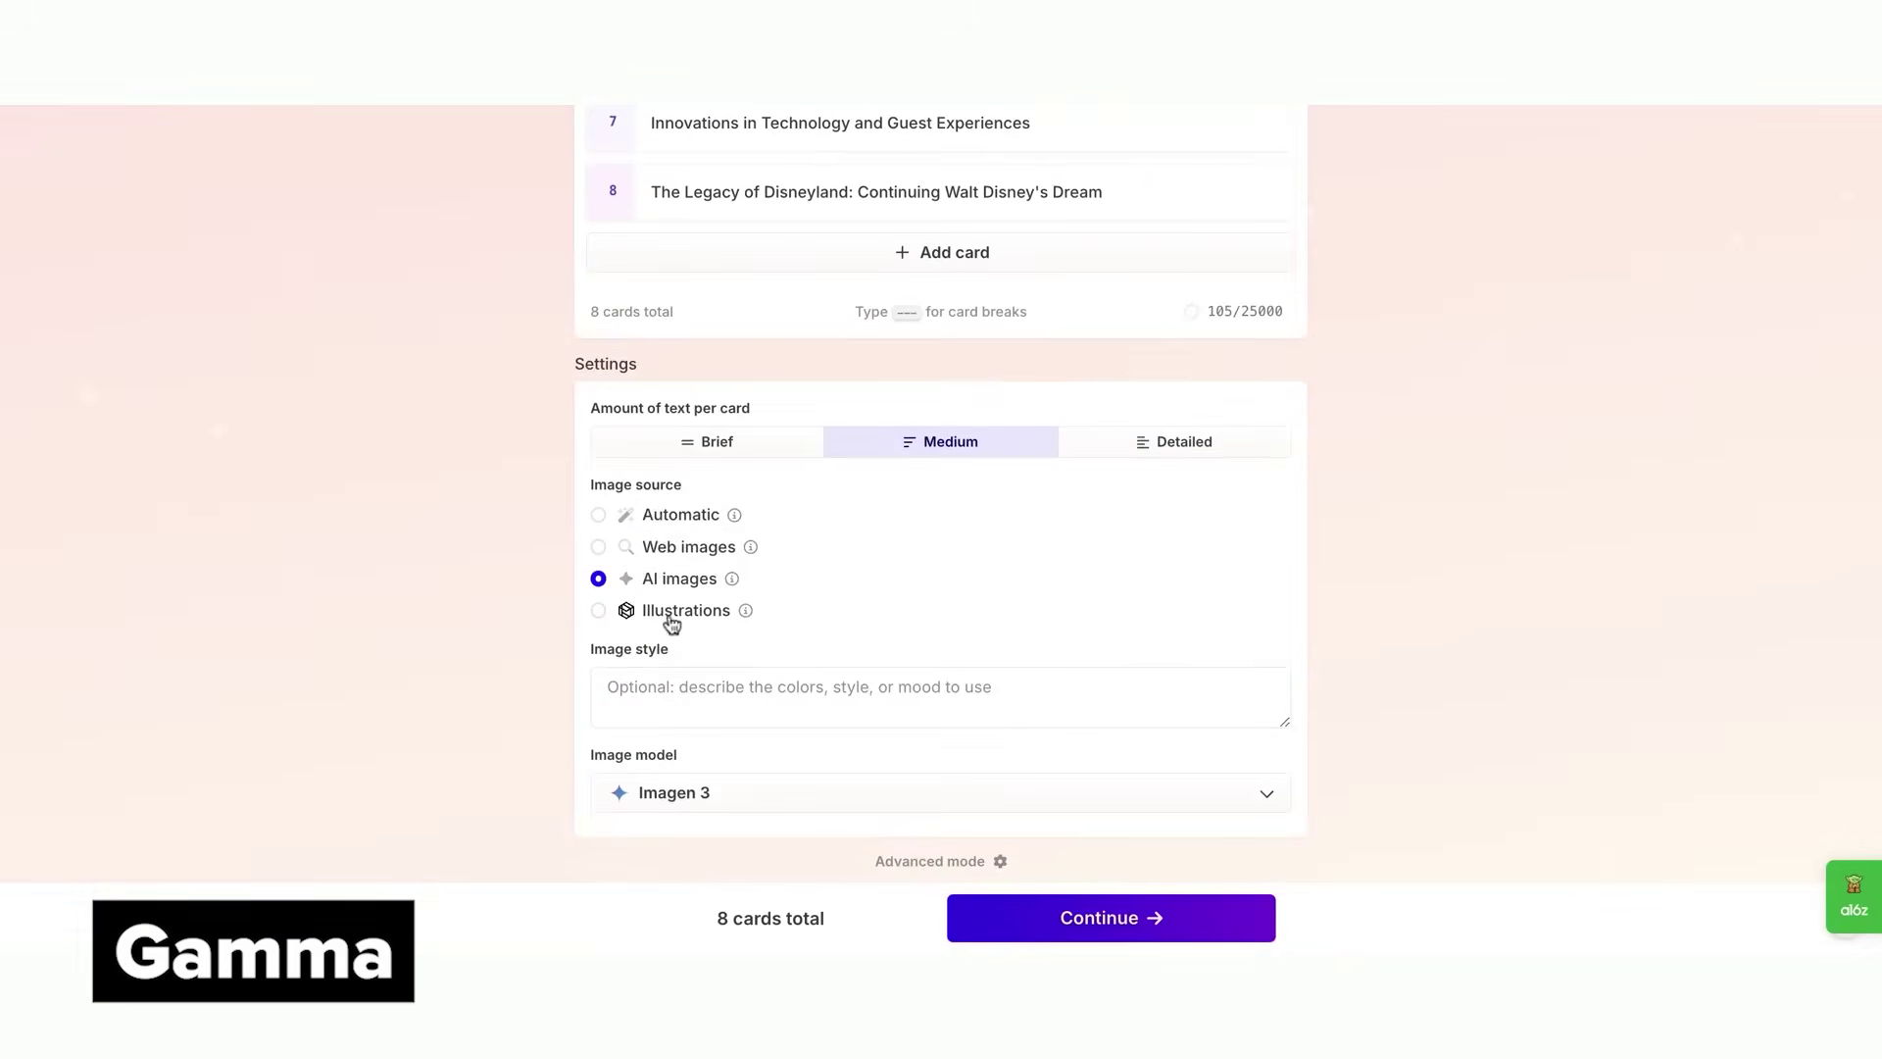
scroll(834, 661, "down", 1)
left_click(979, 640)
type("I")
left_click(1155, 917)
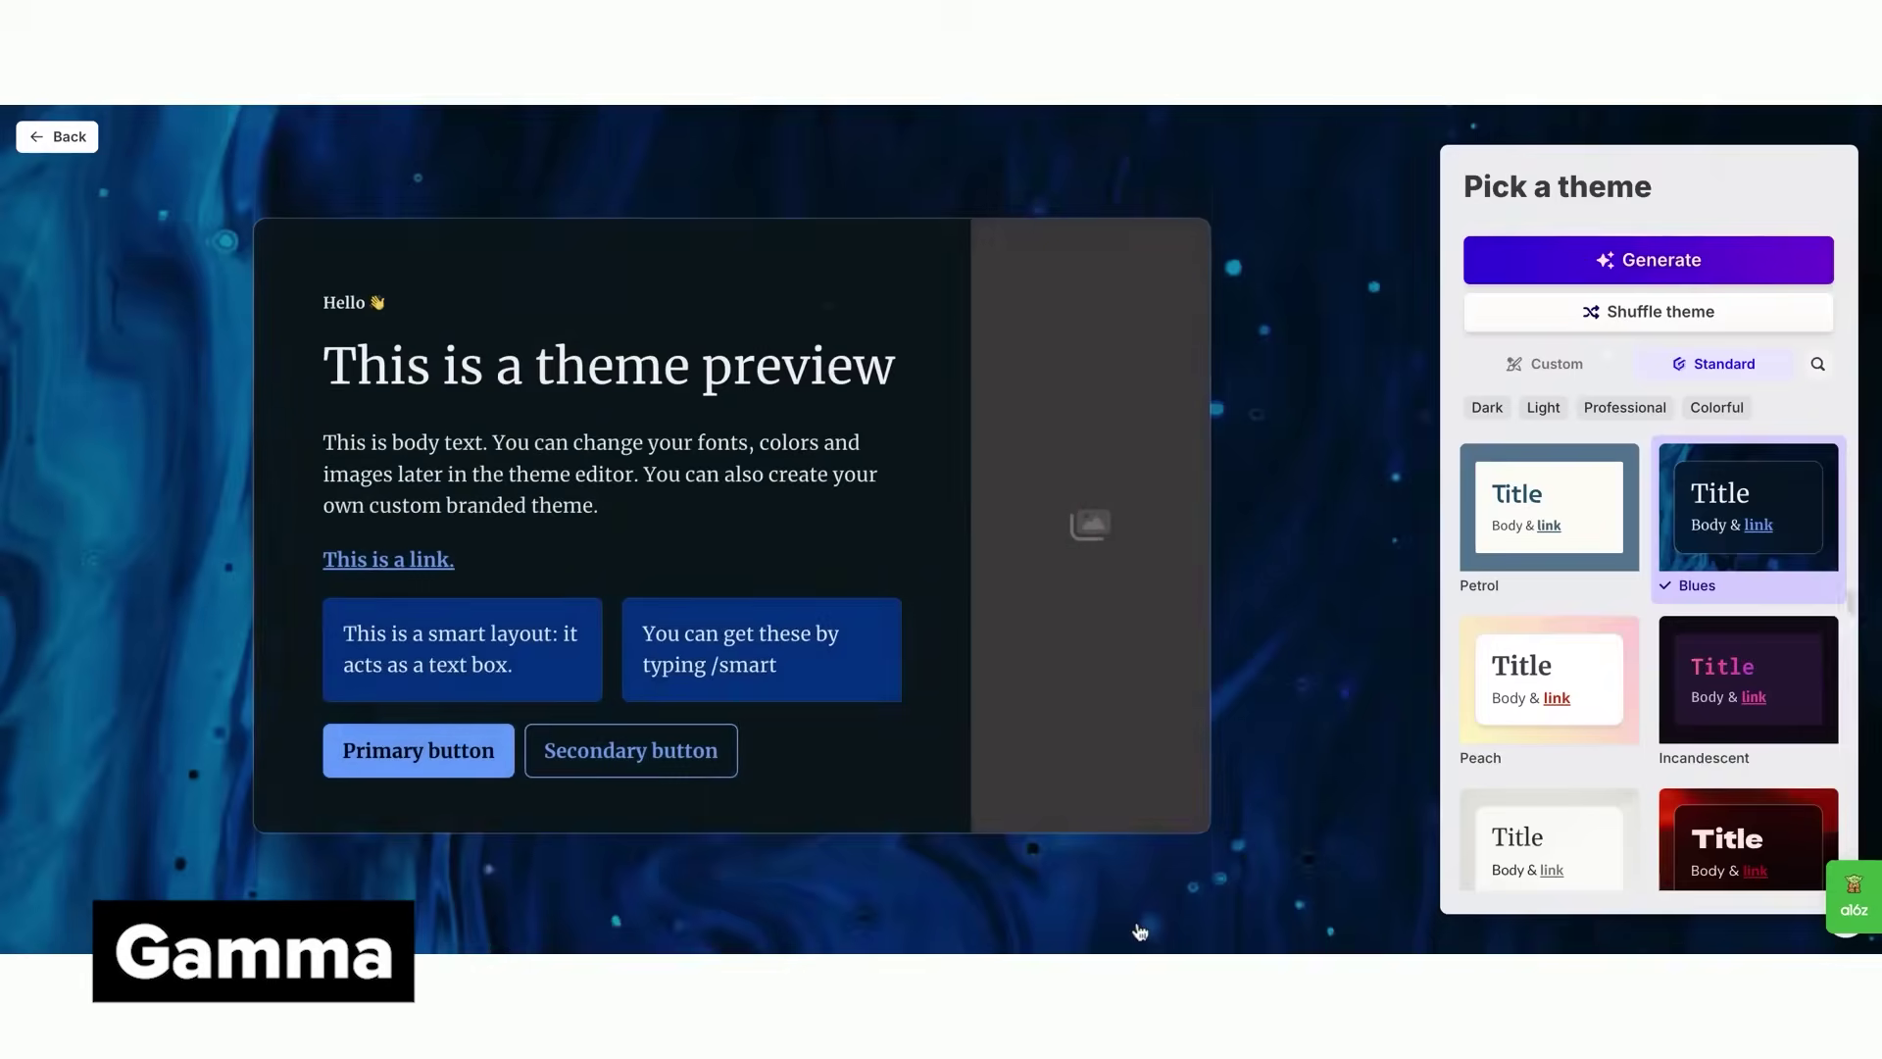
left_click(1715, 407)
left_click(1569, 505)
left_click(1589, 261)
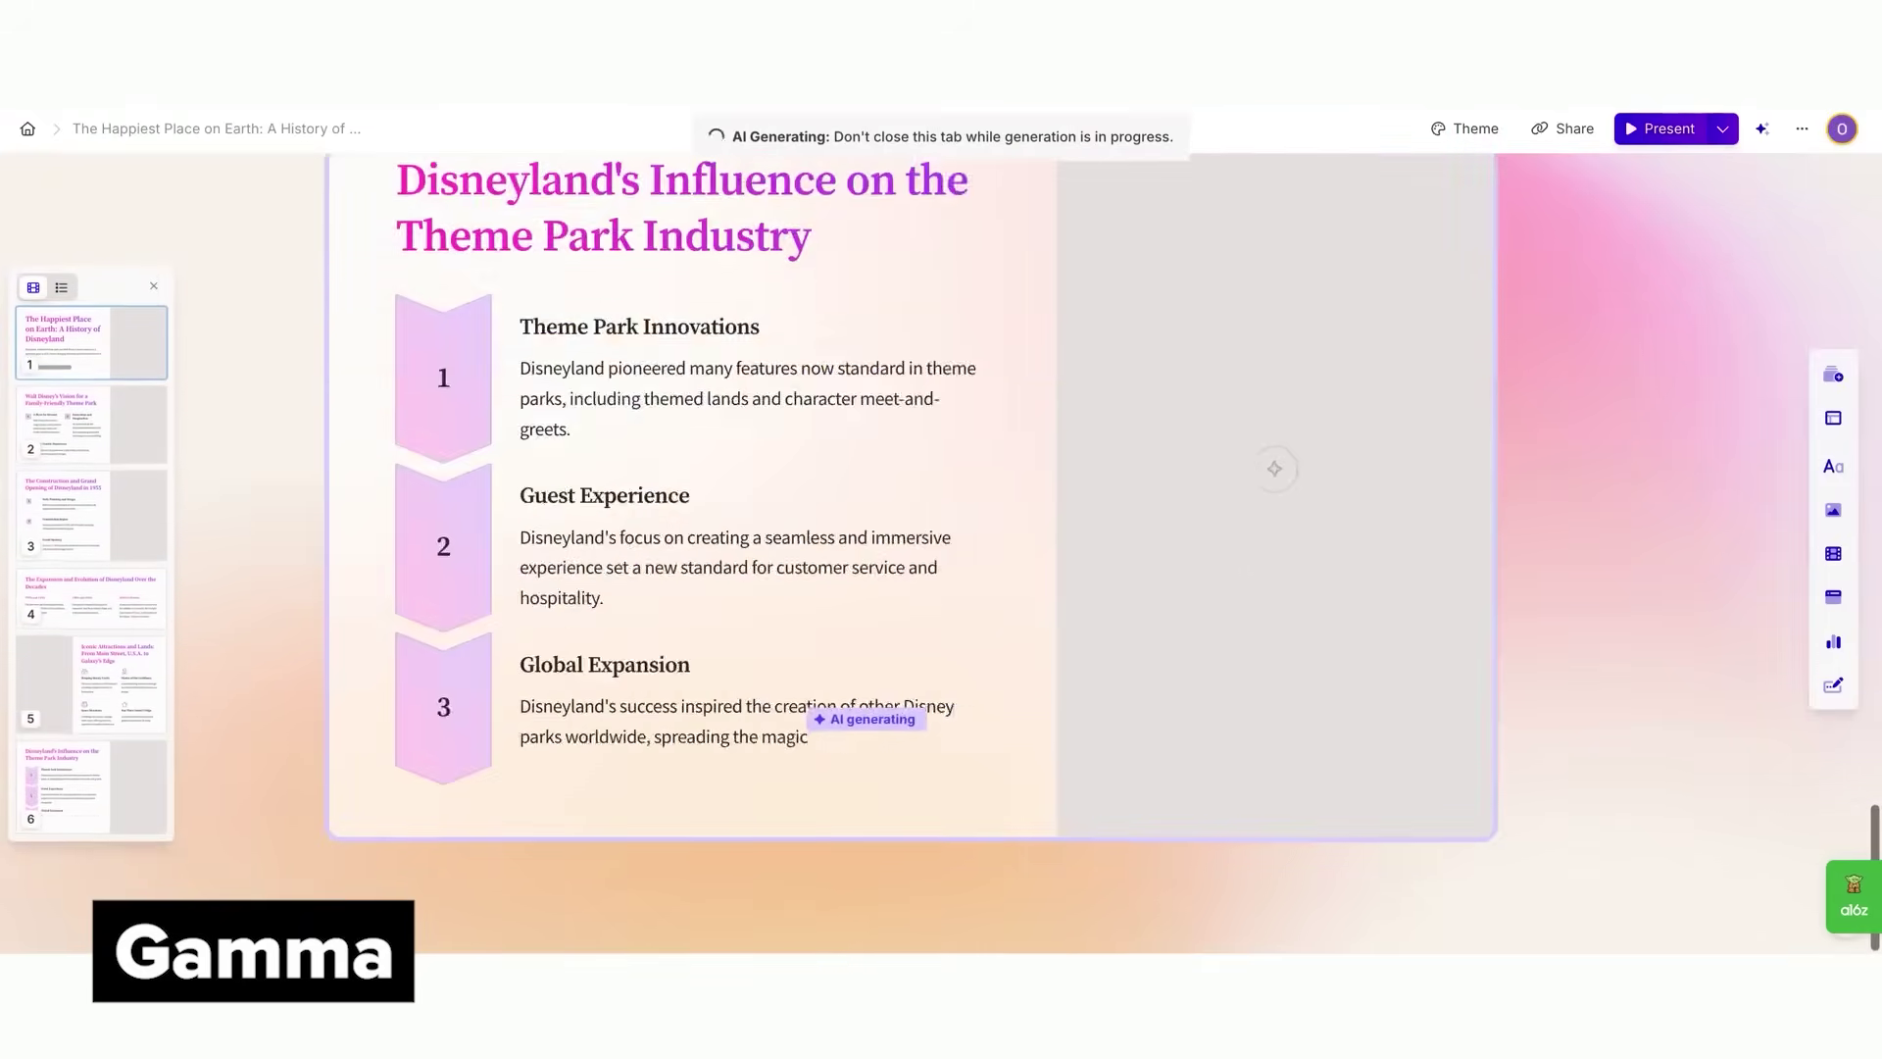
Rewrite the Behind the Scenes at Disneyland card with an AI prompt and accept the changes
scroll(941, 530, "up", 10)
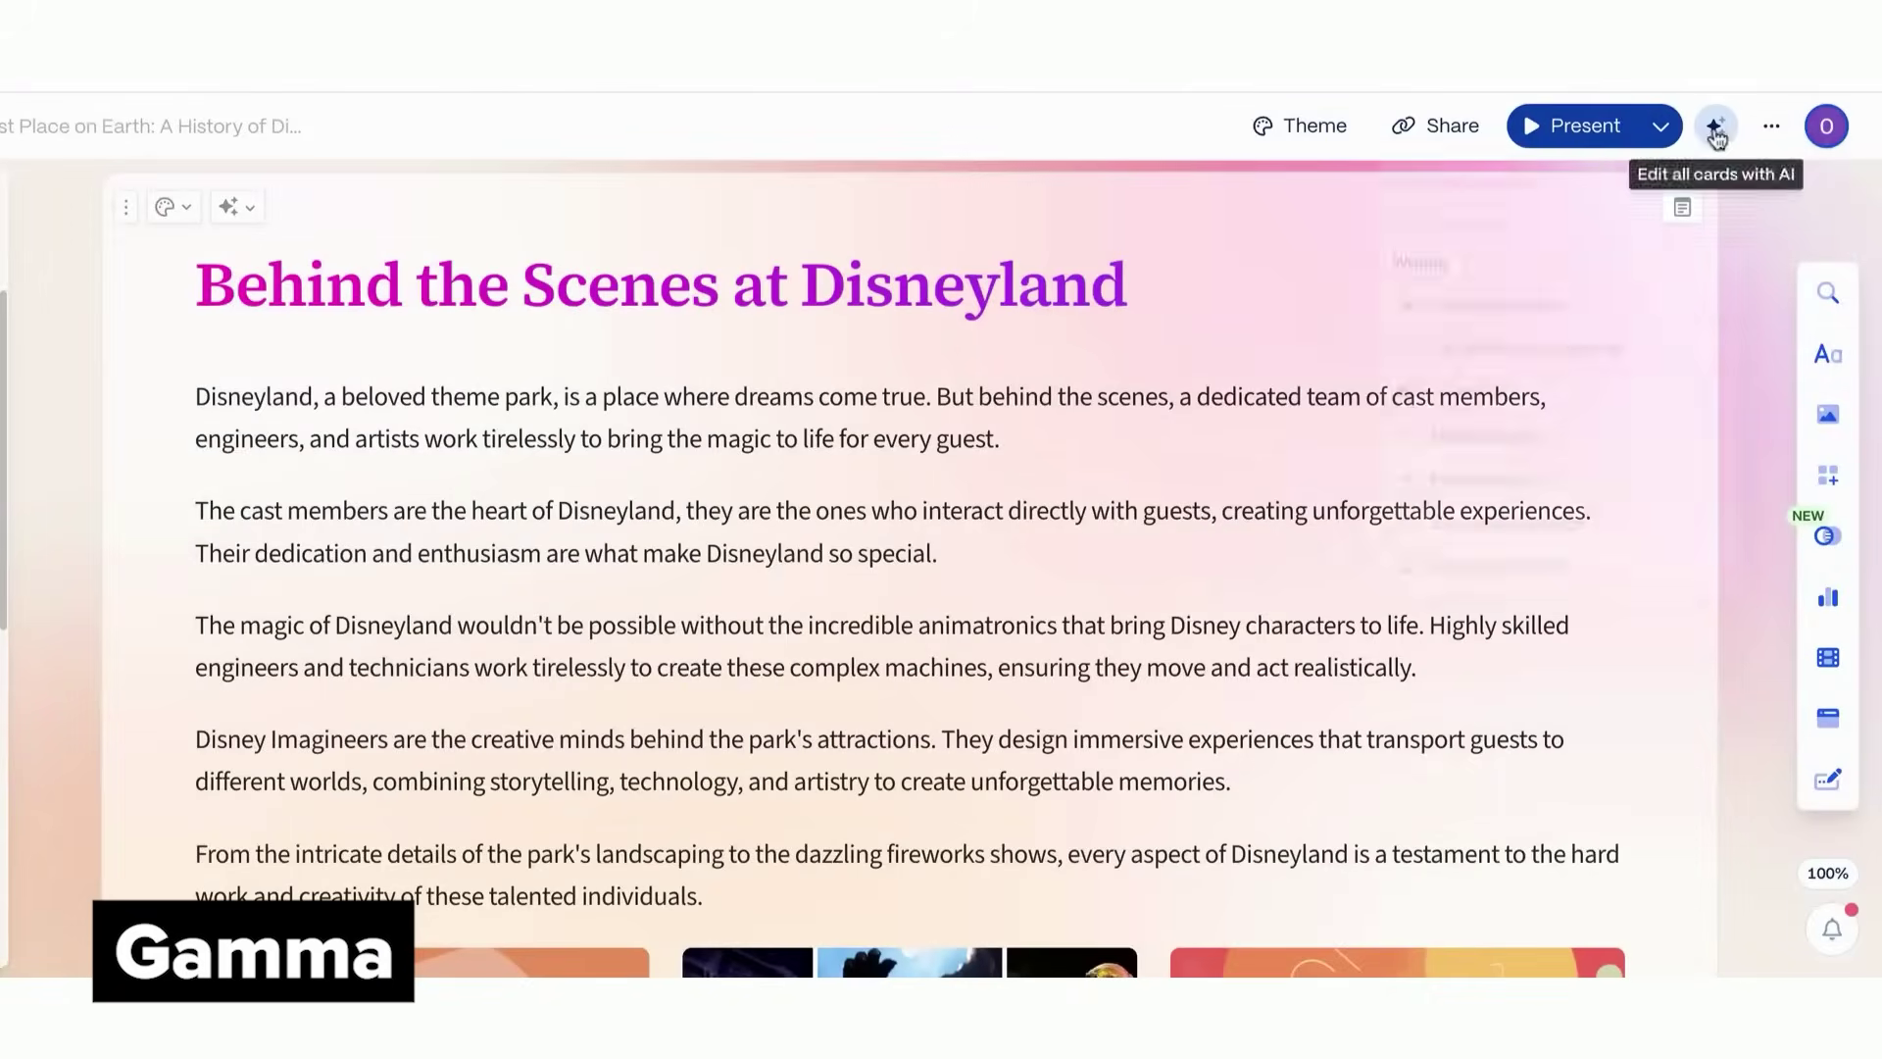
left_click(1716, 125)
type("make this more")
key("Return")
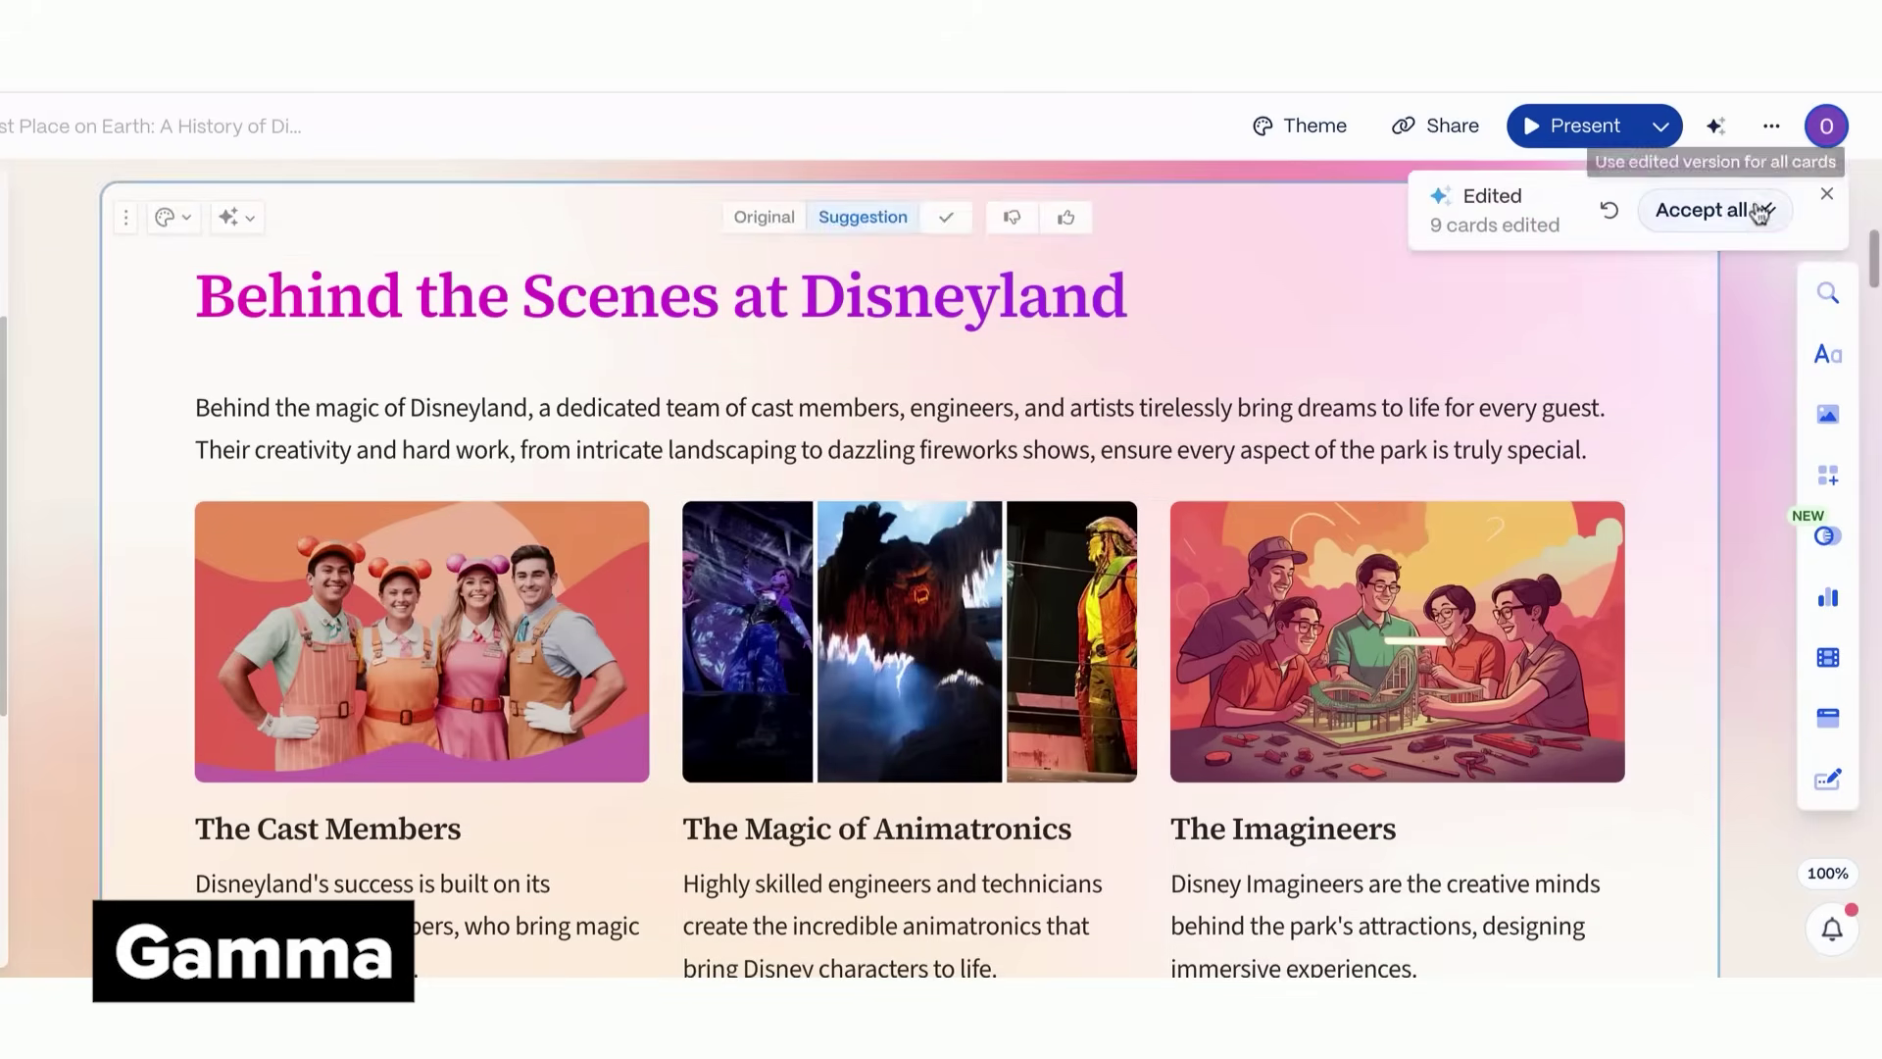
left_click(1757, 211)
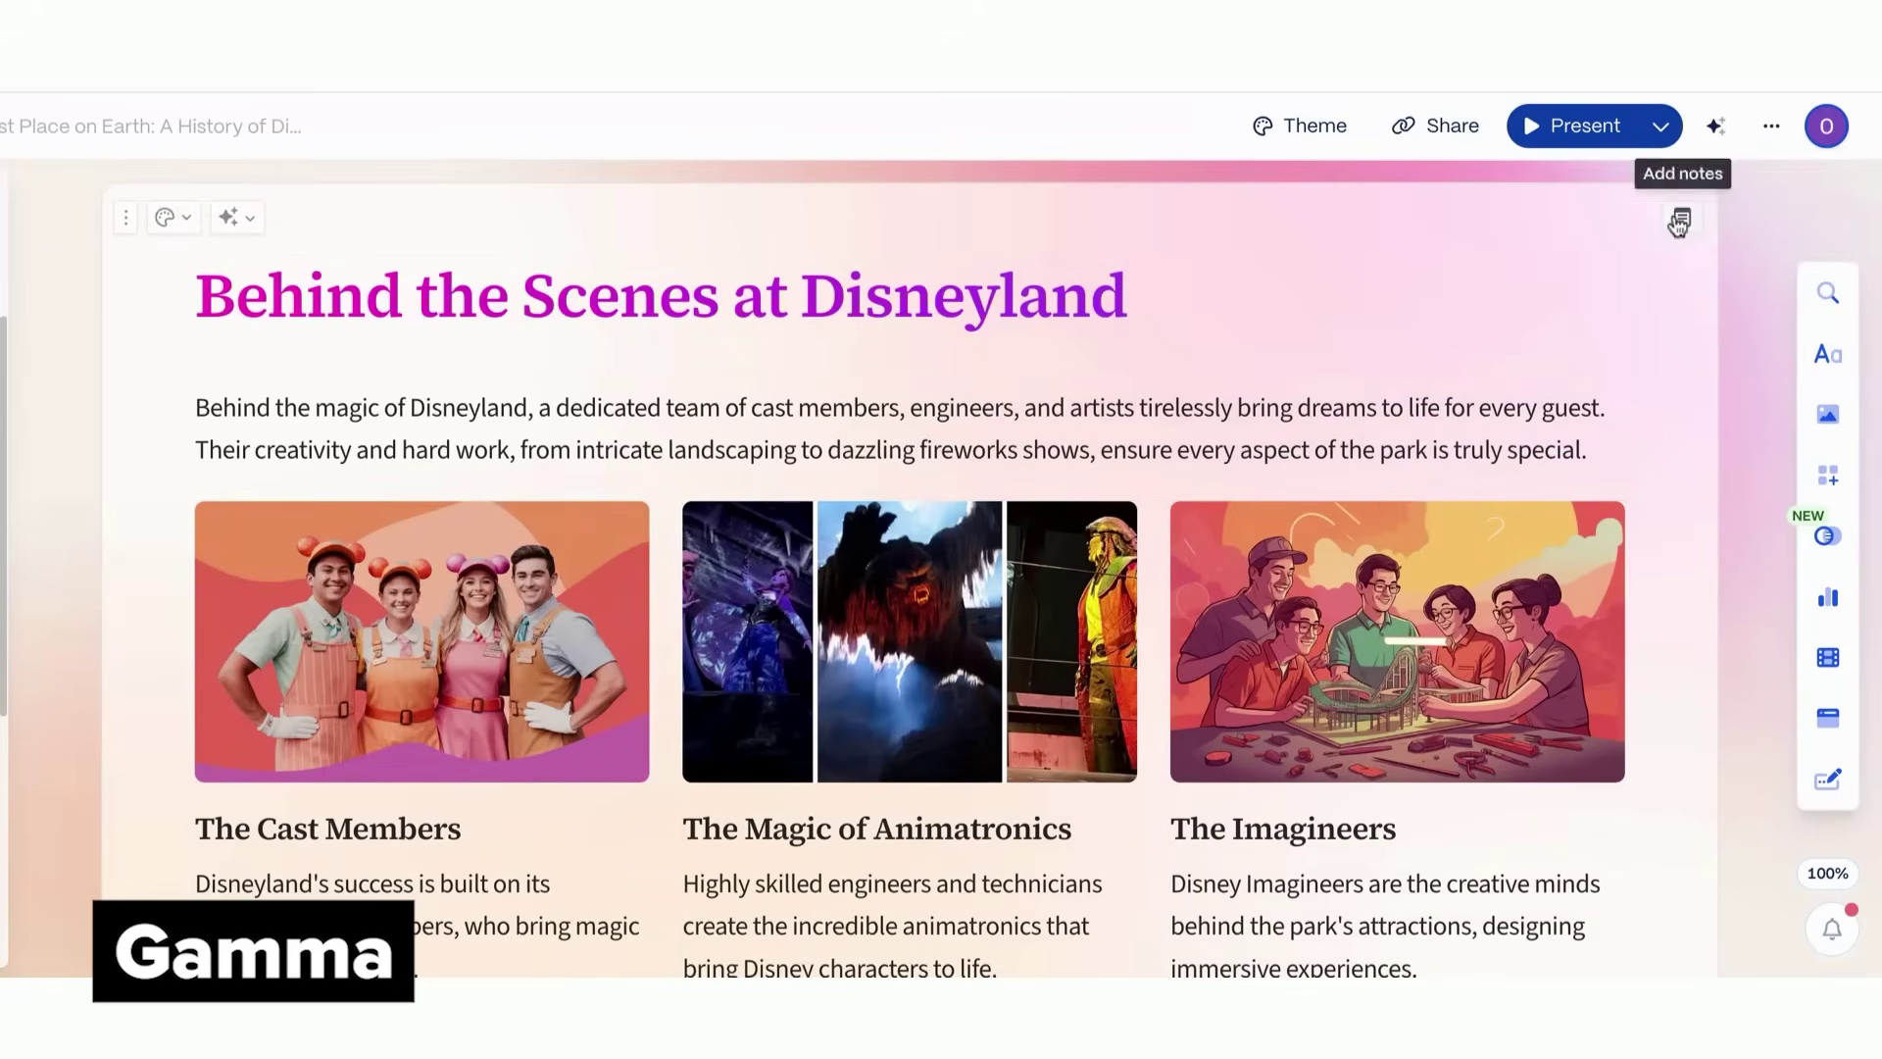
left_click(235, 217)
Apply the AI rewrite that turns the Gamma card into four columns
key("Return")
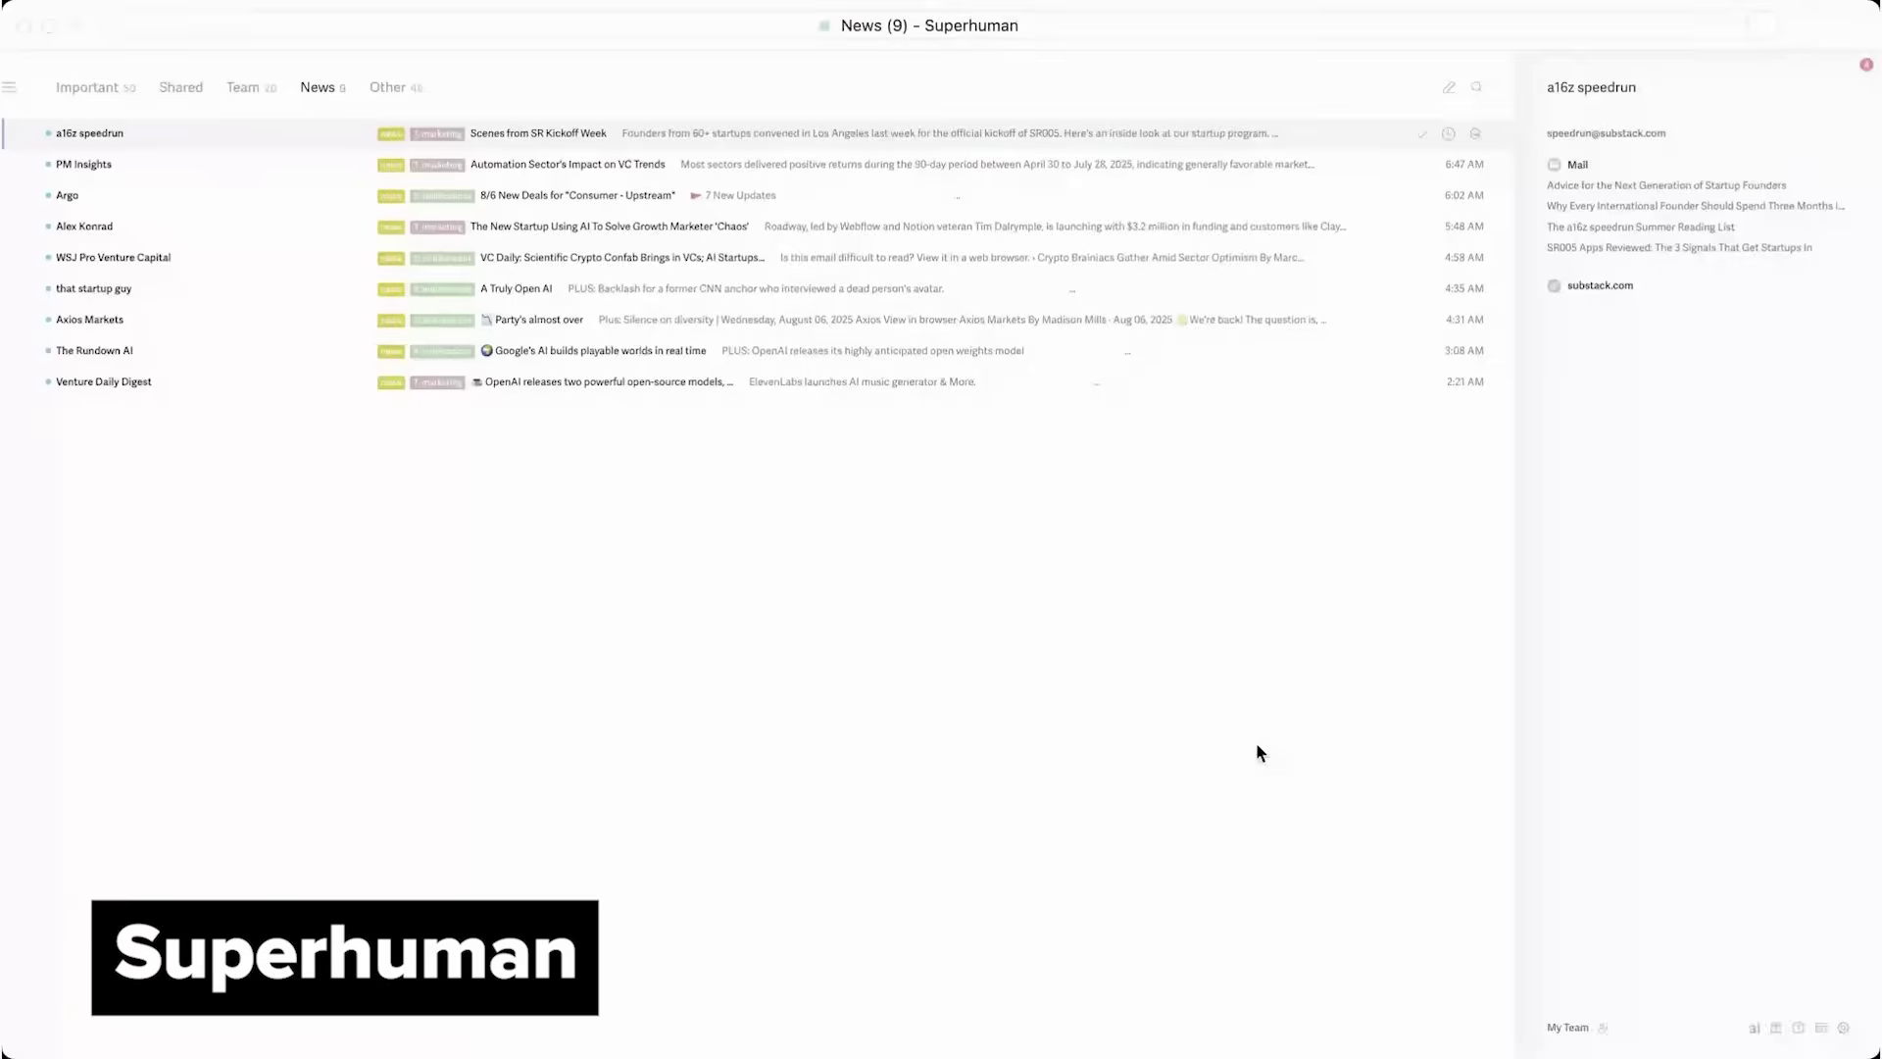
Open Auto Labels via the 'au' command, browse the new auto label library, then close it
key("super+k")
type("au")
key("Return")
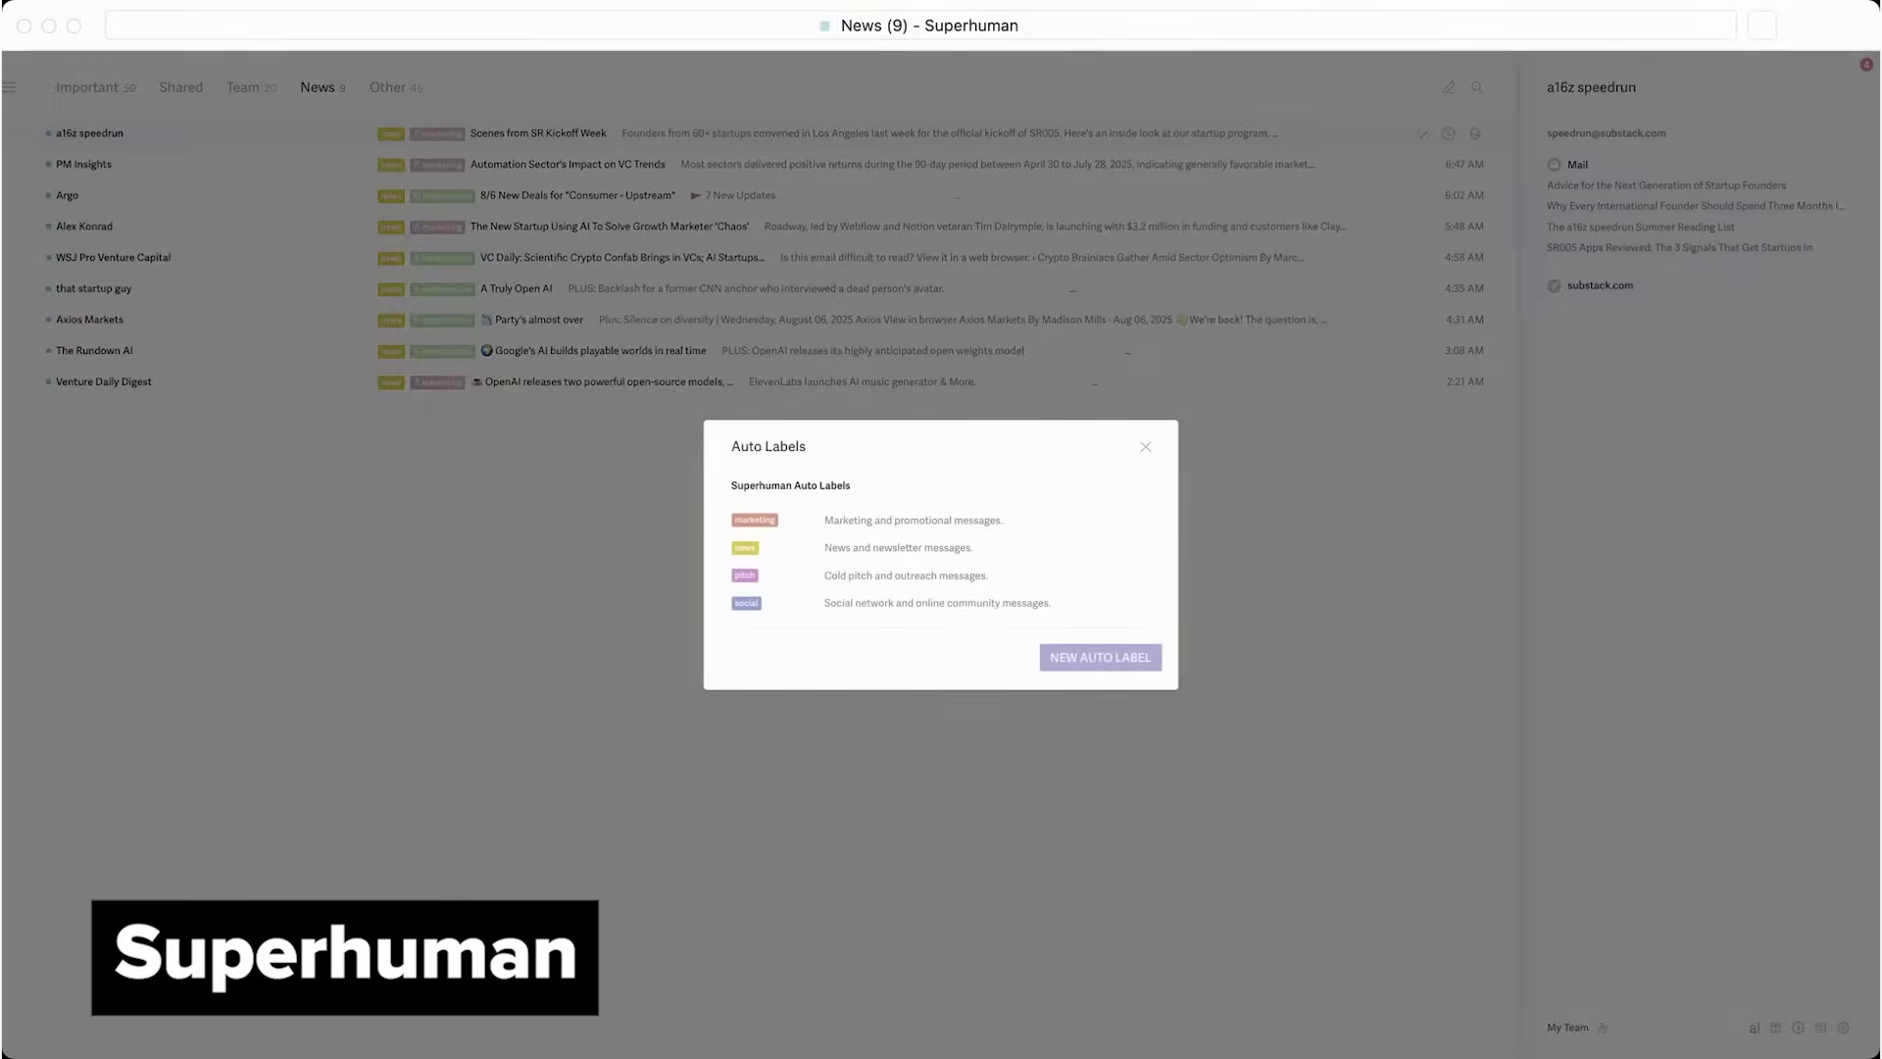
left_click(1102, 657)
scroll(1104, 663, "down", 5)
key("Escape")
key("Escape")
Open the Superhuman AI settings through the 'ai' command search
key("super+k")
type("ai")
key("Down")
key("Down")
key("Down")
key("Down")
key("Down")
key("Down")
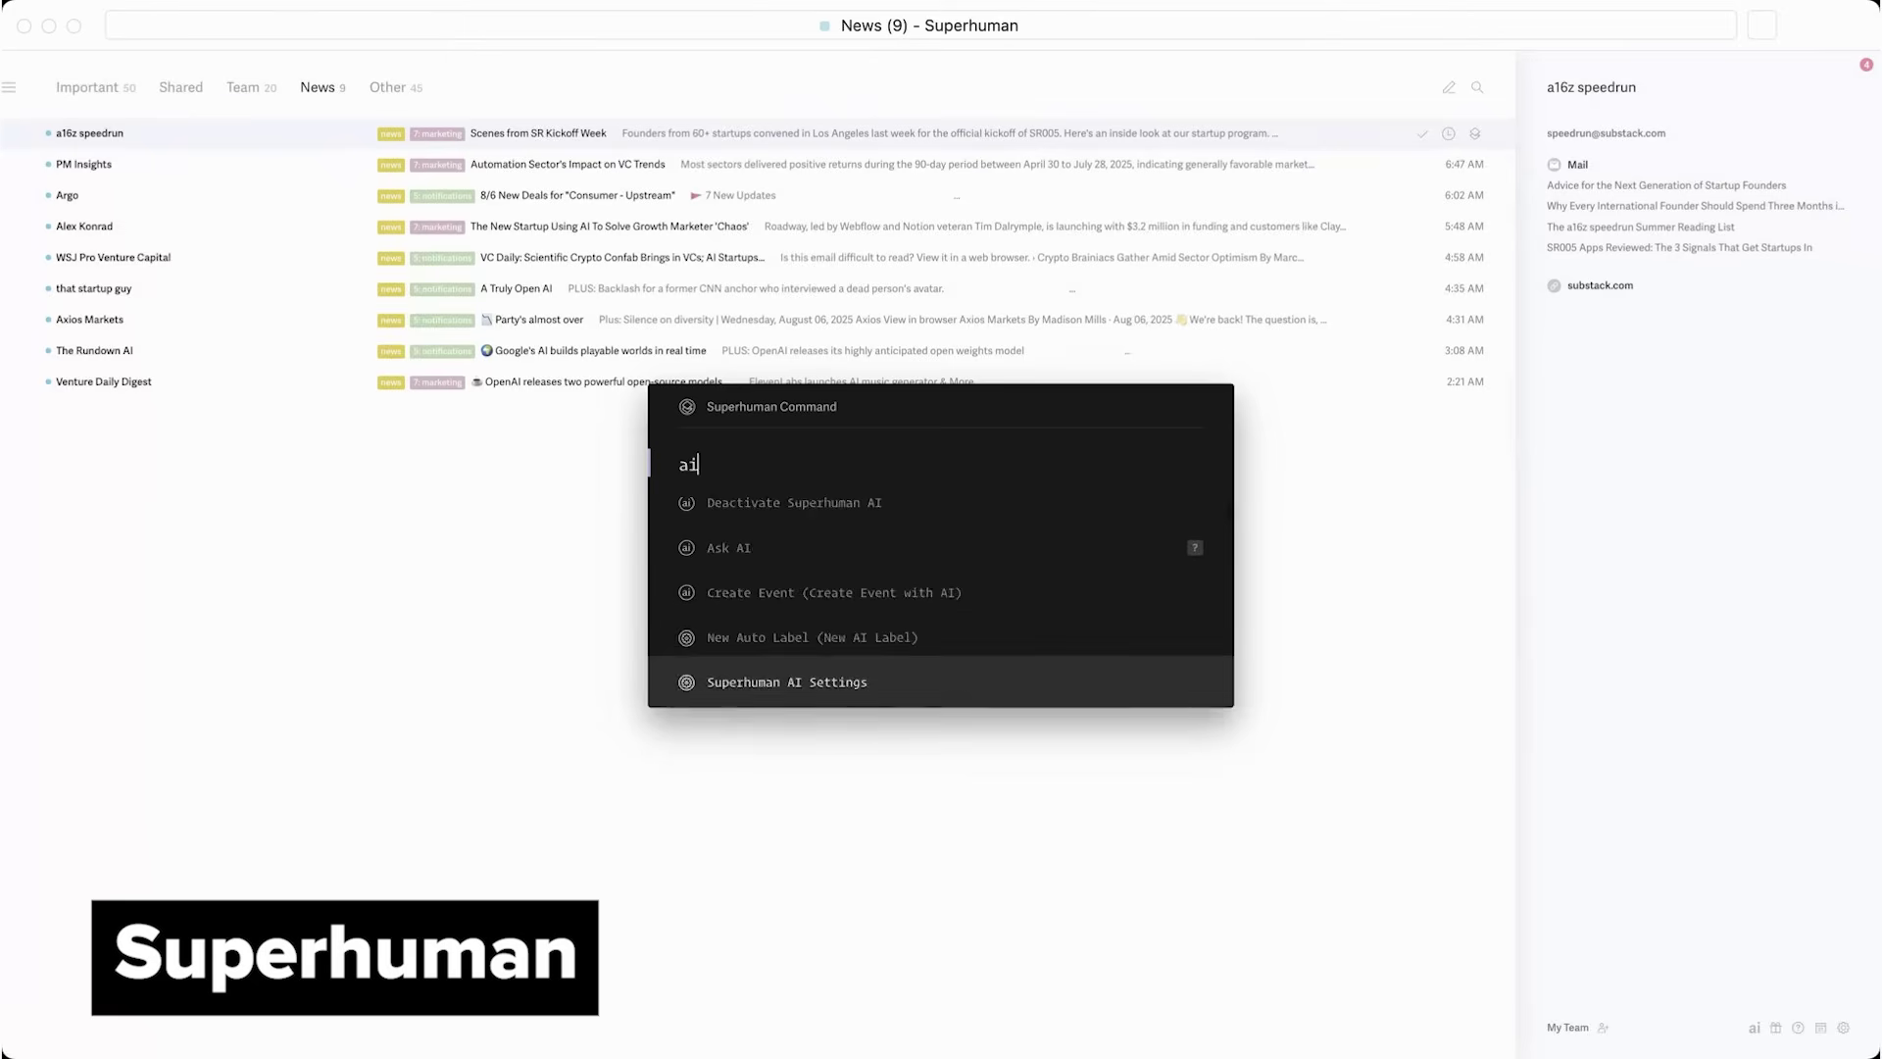
key("Return")
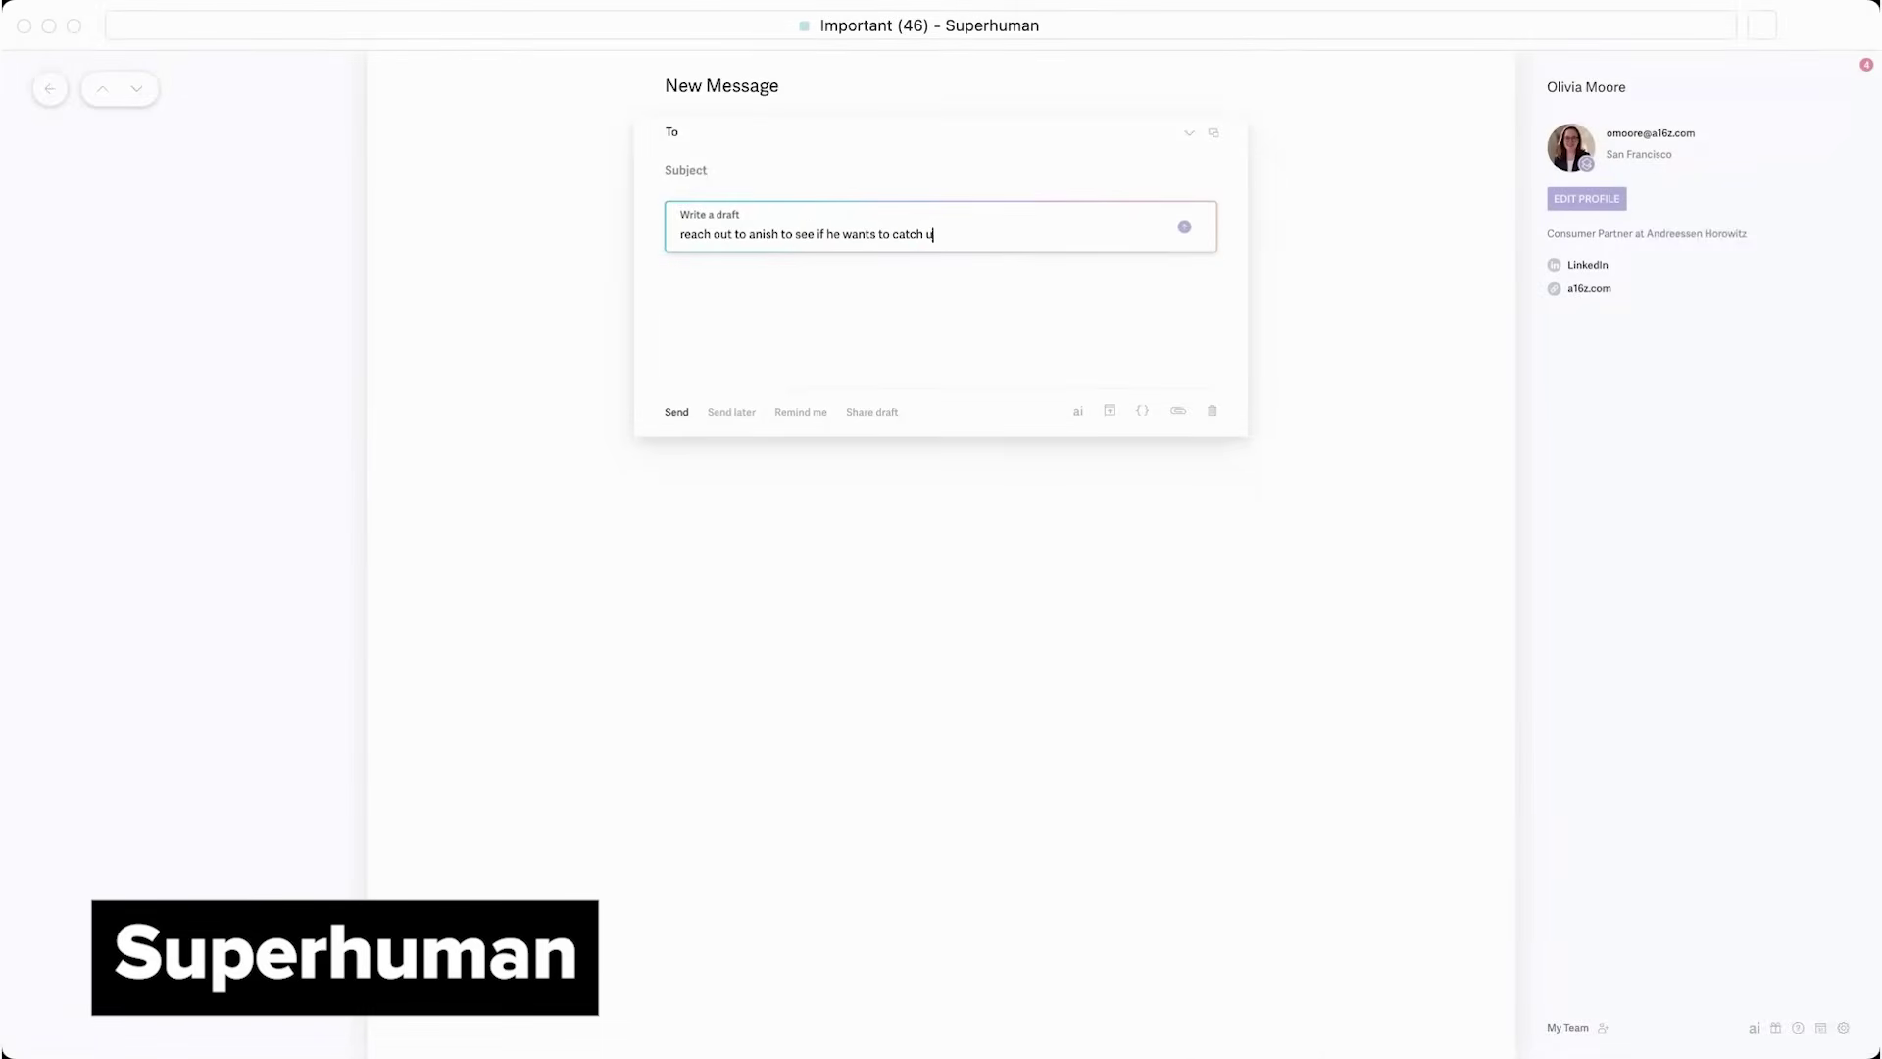
Have the AI draft a catch-up email asking to hear the latest, then lengthen it
type("o hear the latest and not miss his next fundraise")
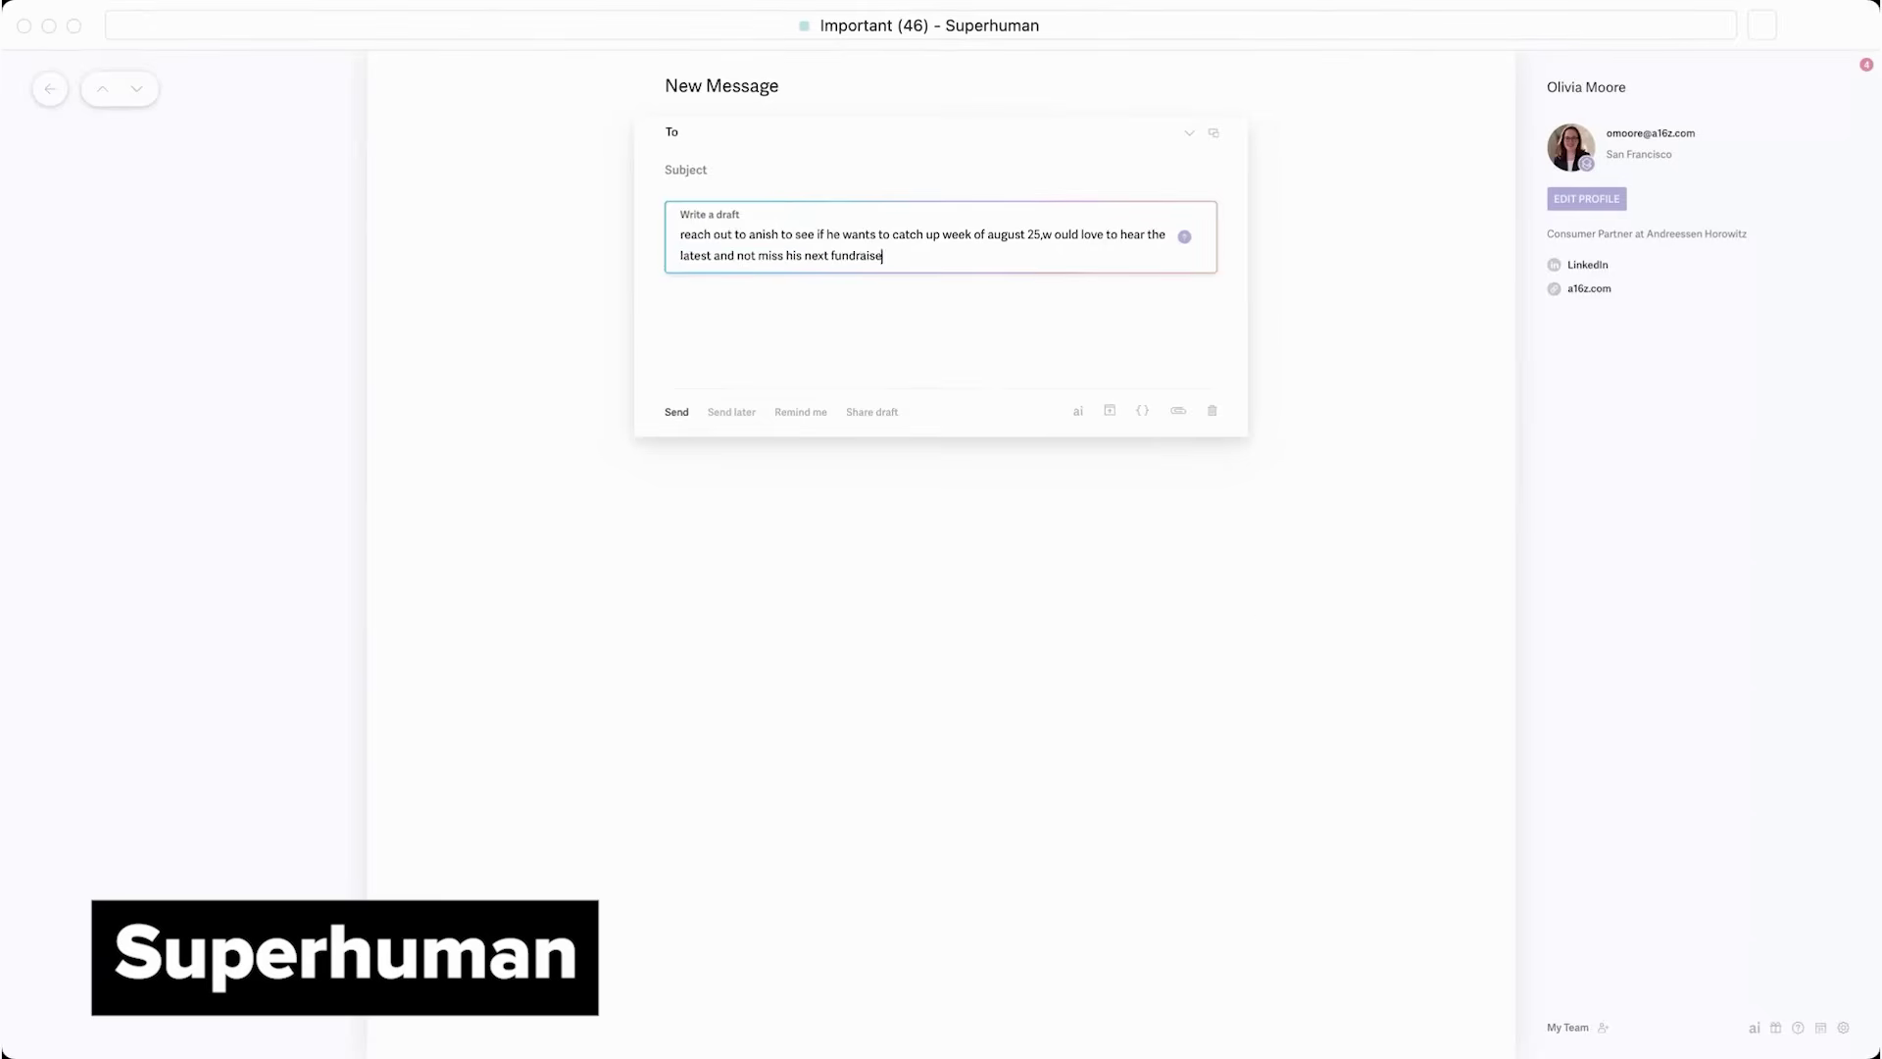
key("Return")
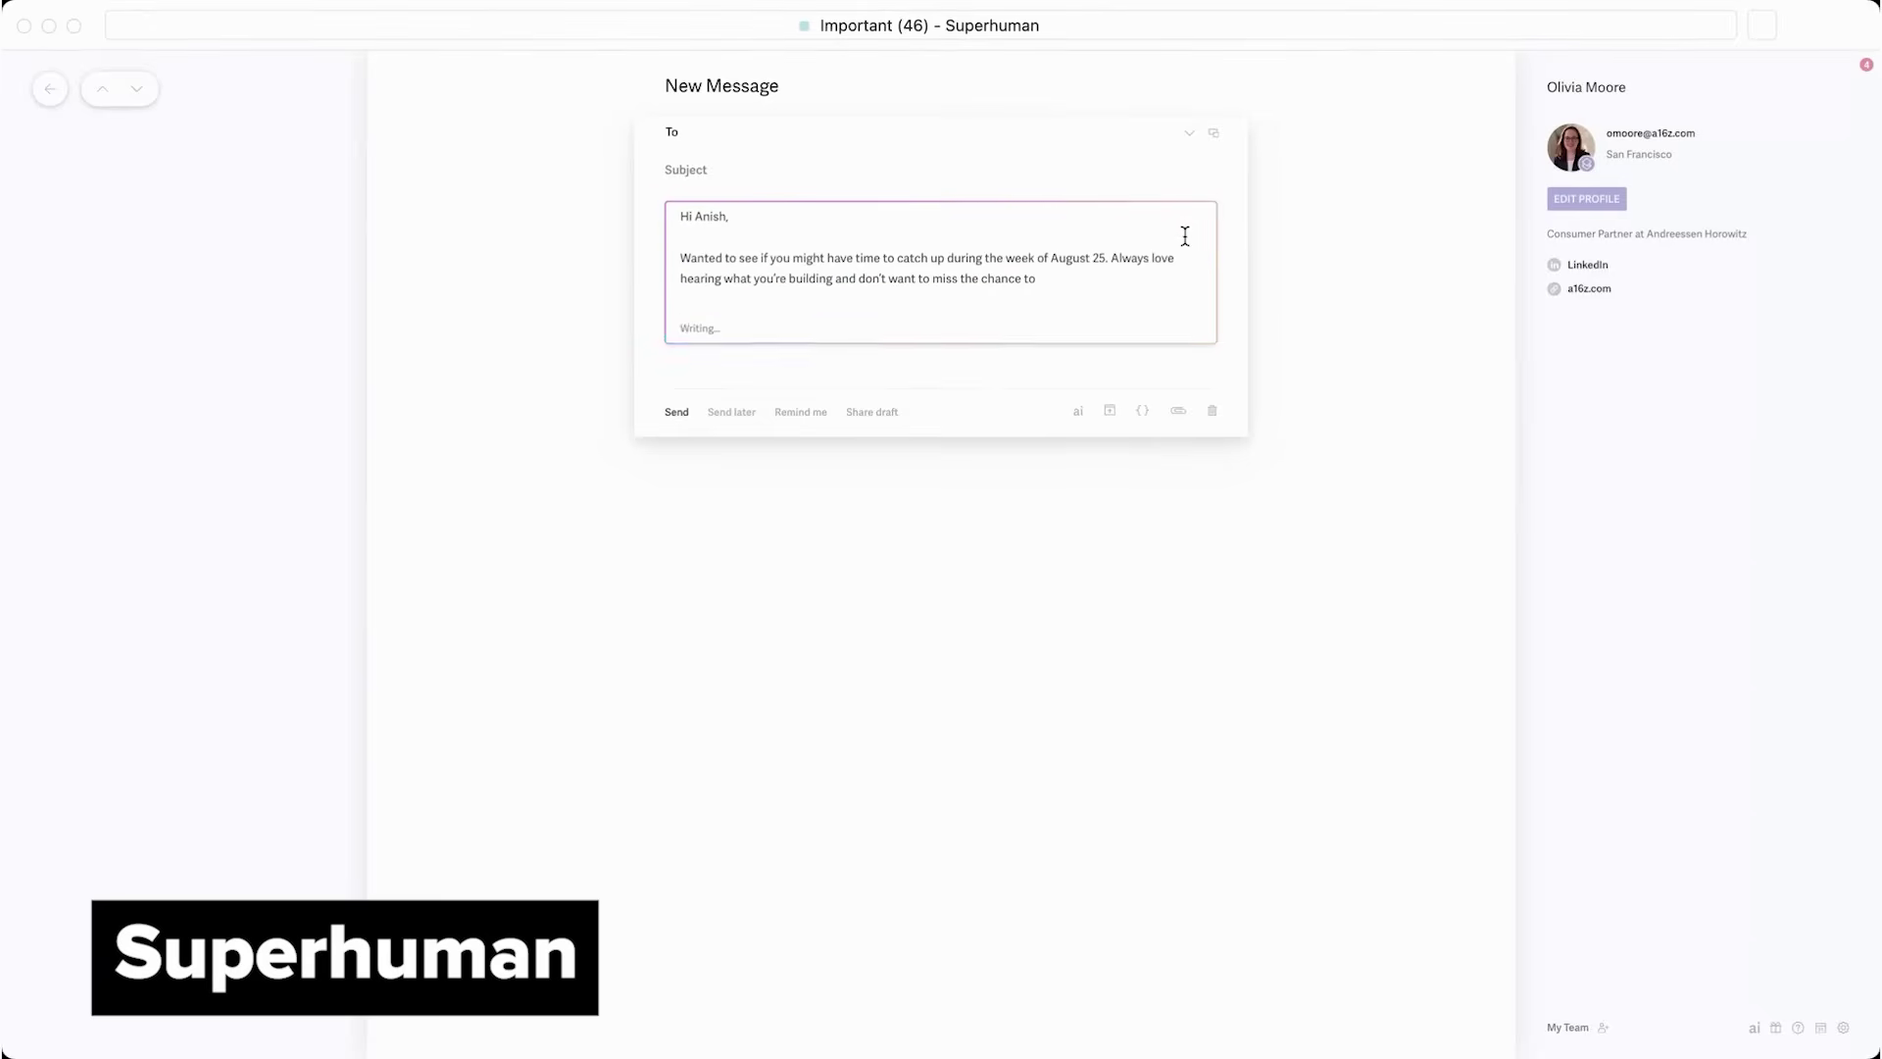
left_click(711, 532)
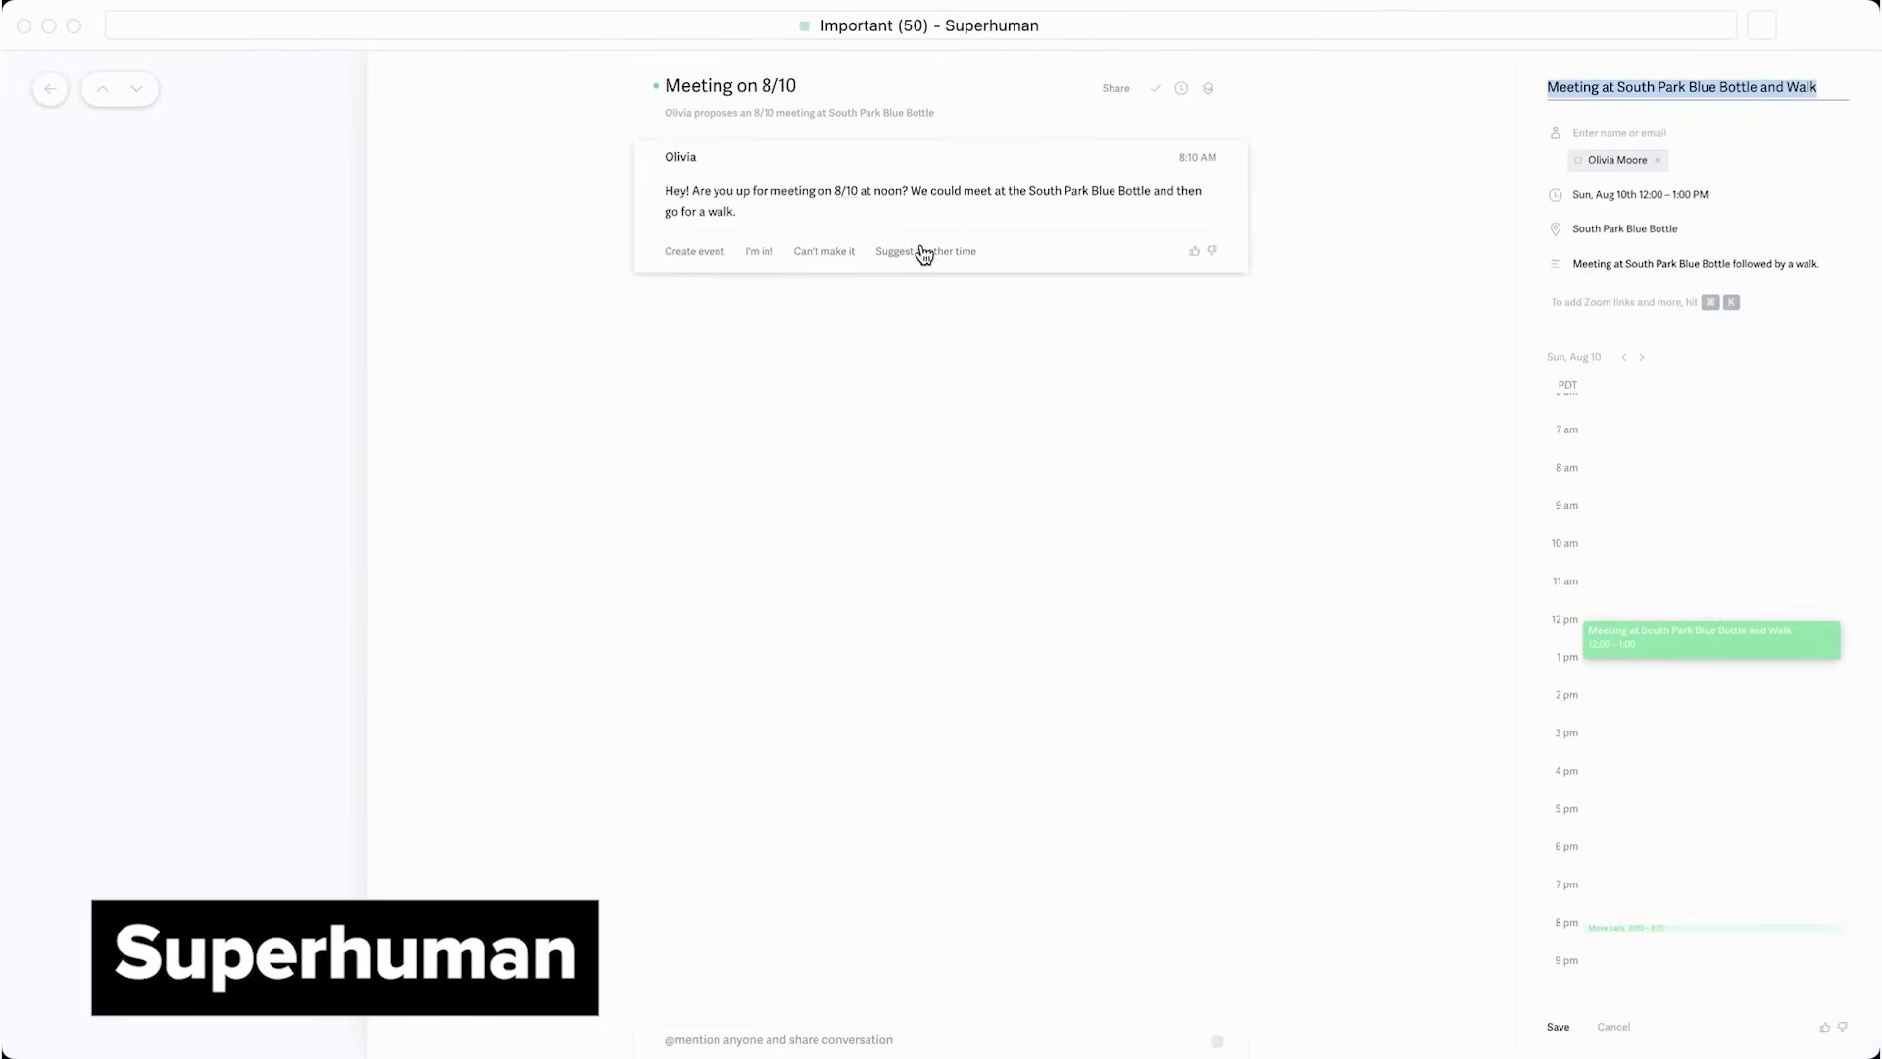
Send a reply to the meeting invite suggesting another time, discarding the proposed event
left_click(923, 254)
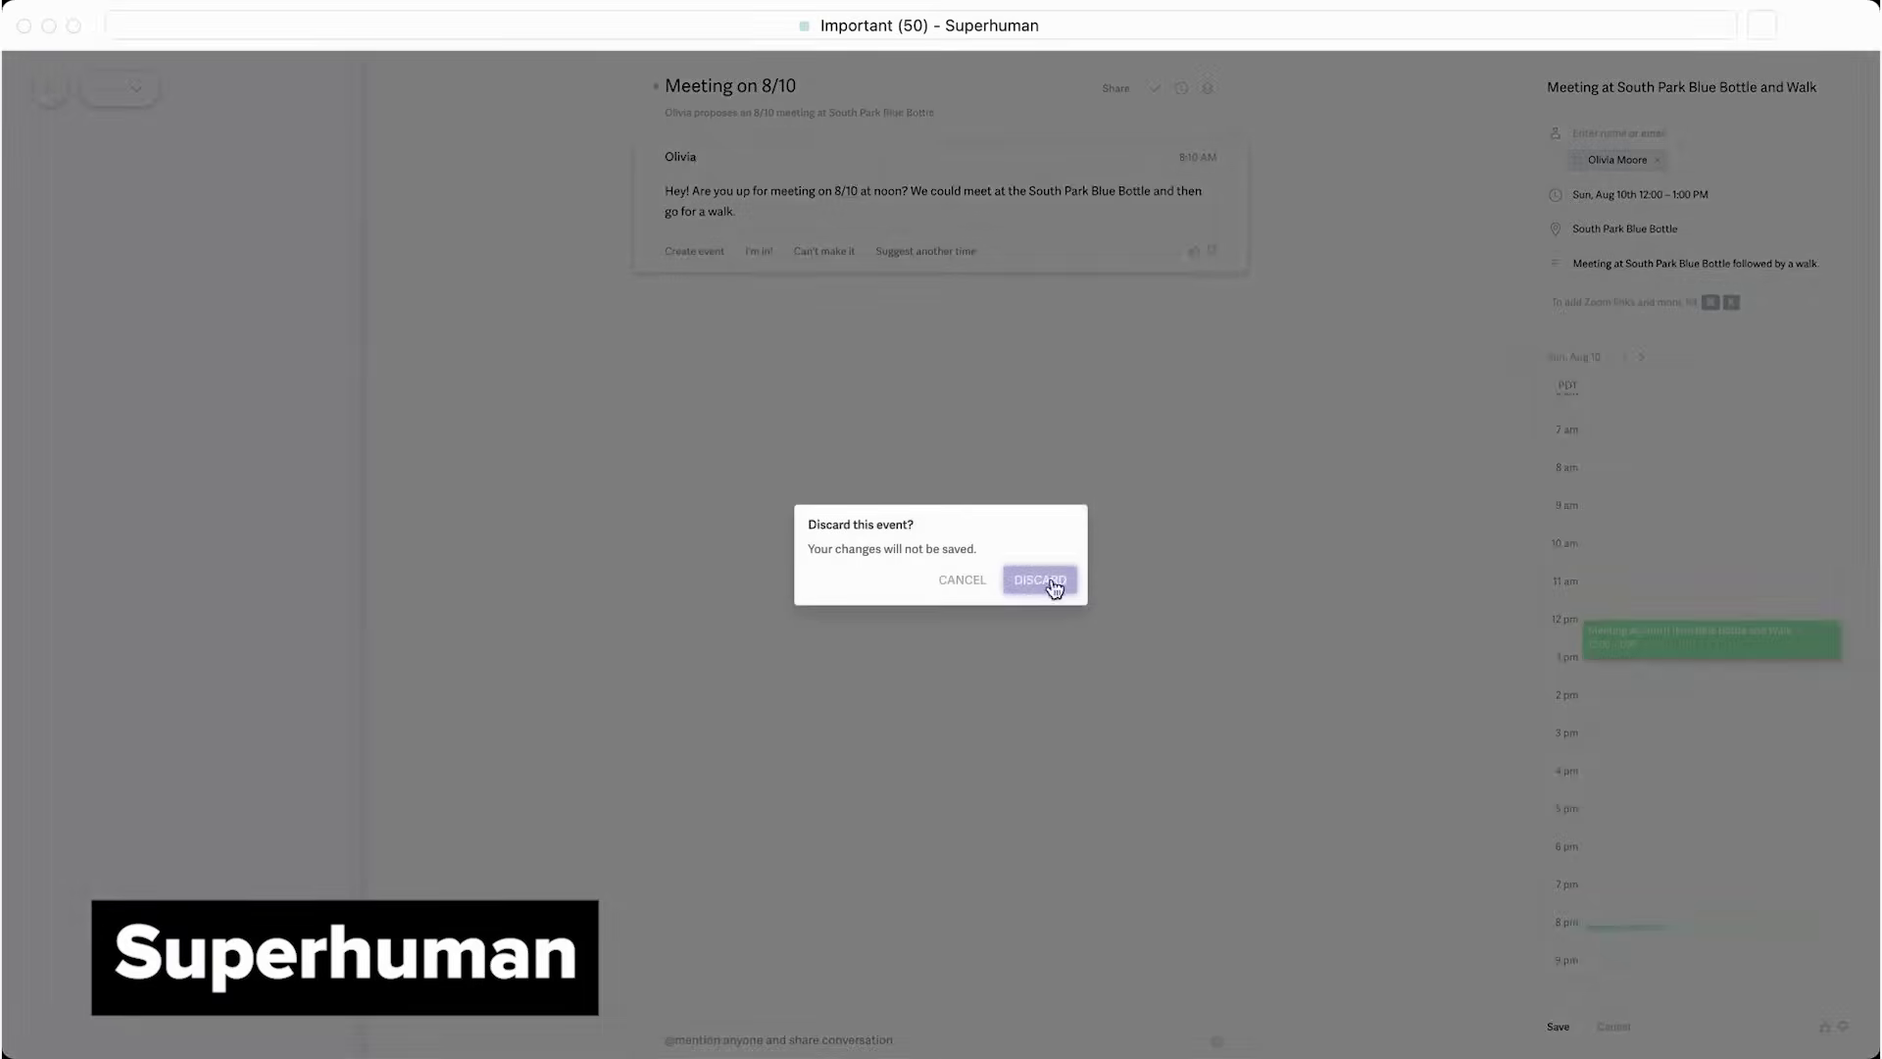
left_click(1047, 579)
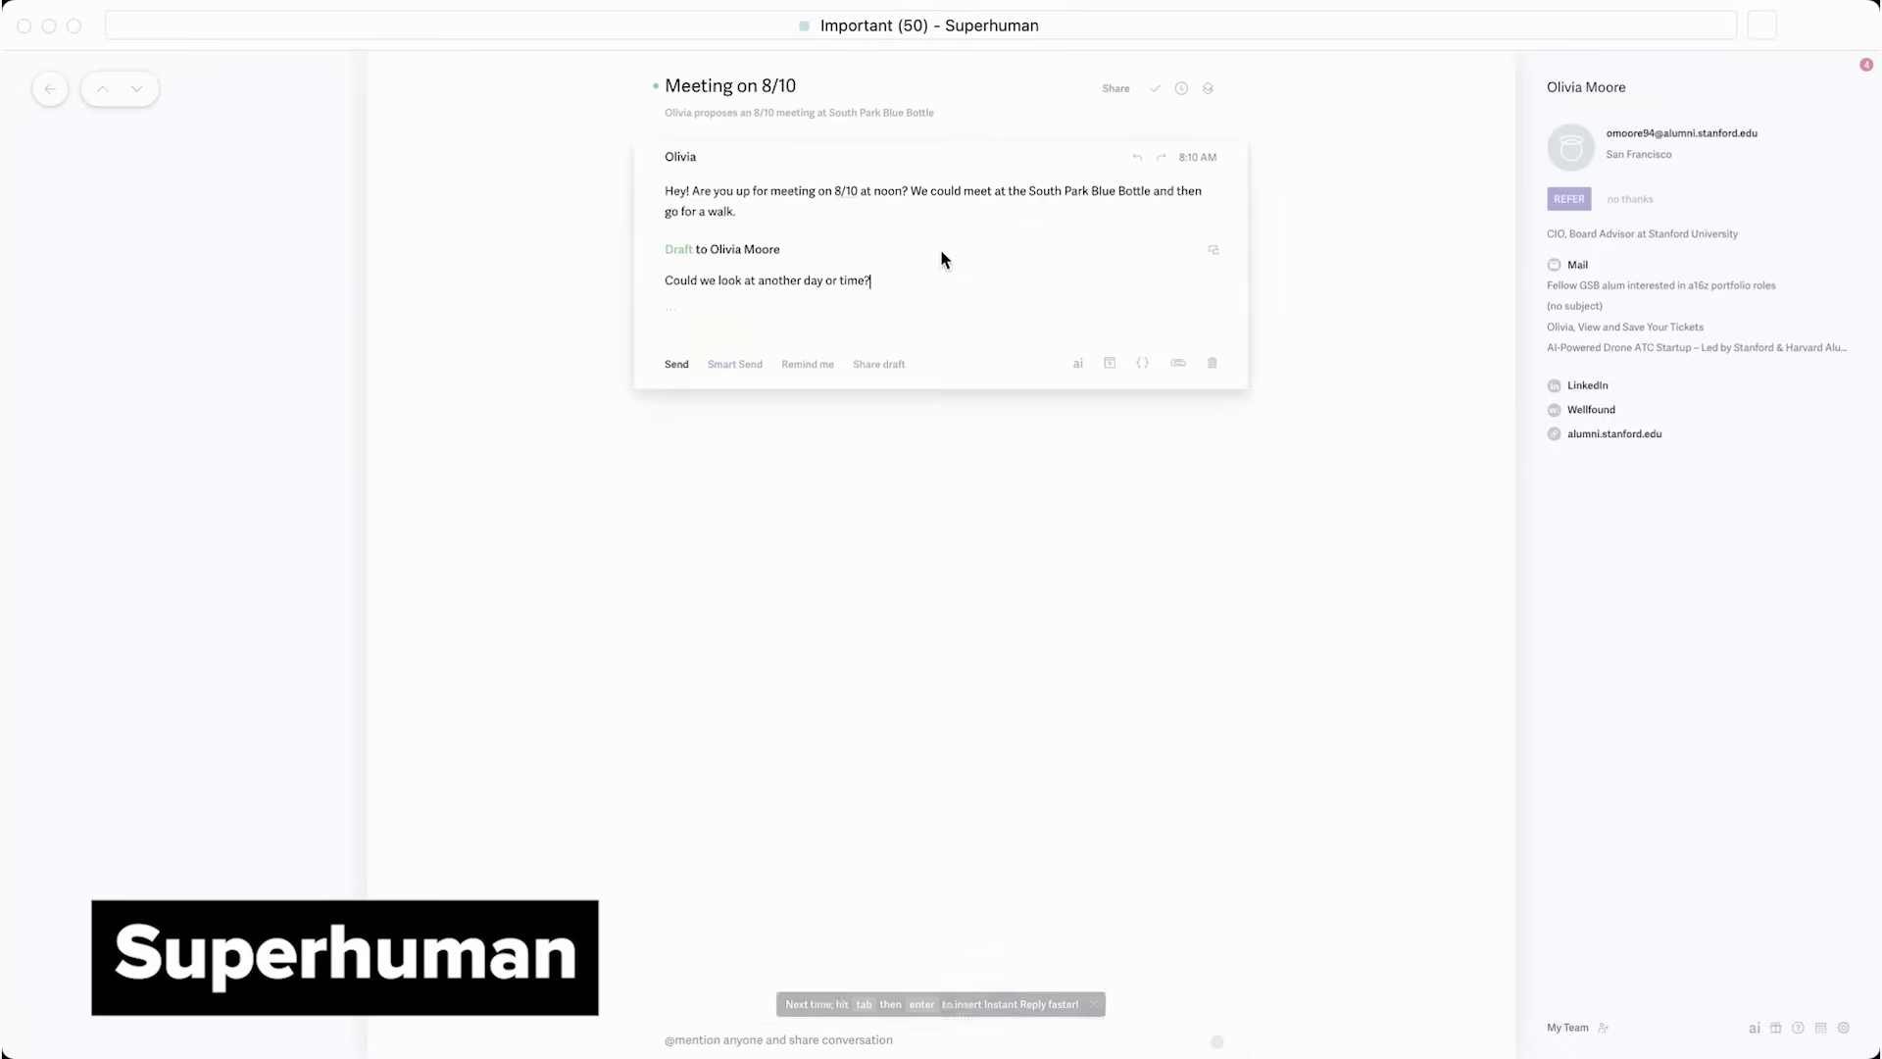
key("super+Return")
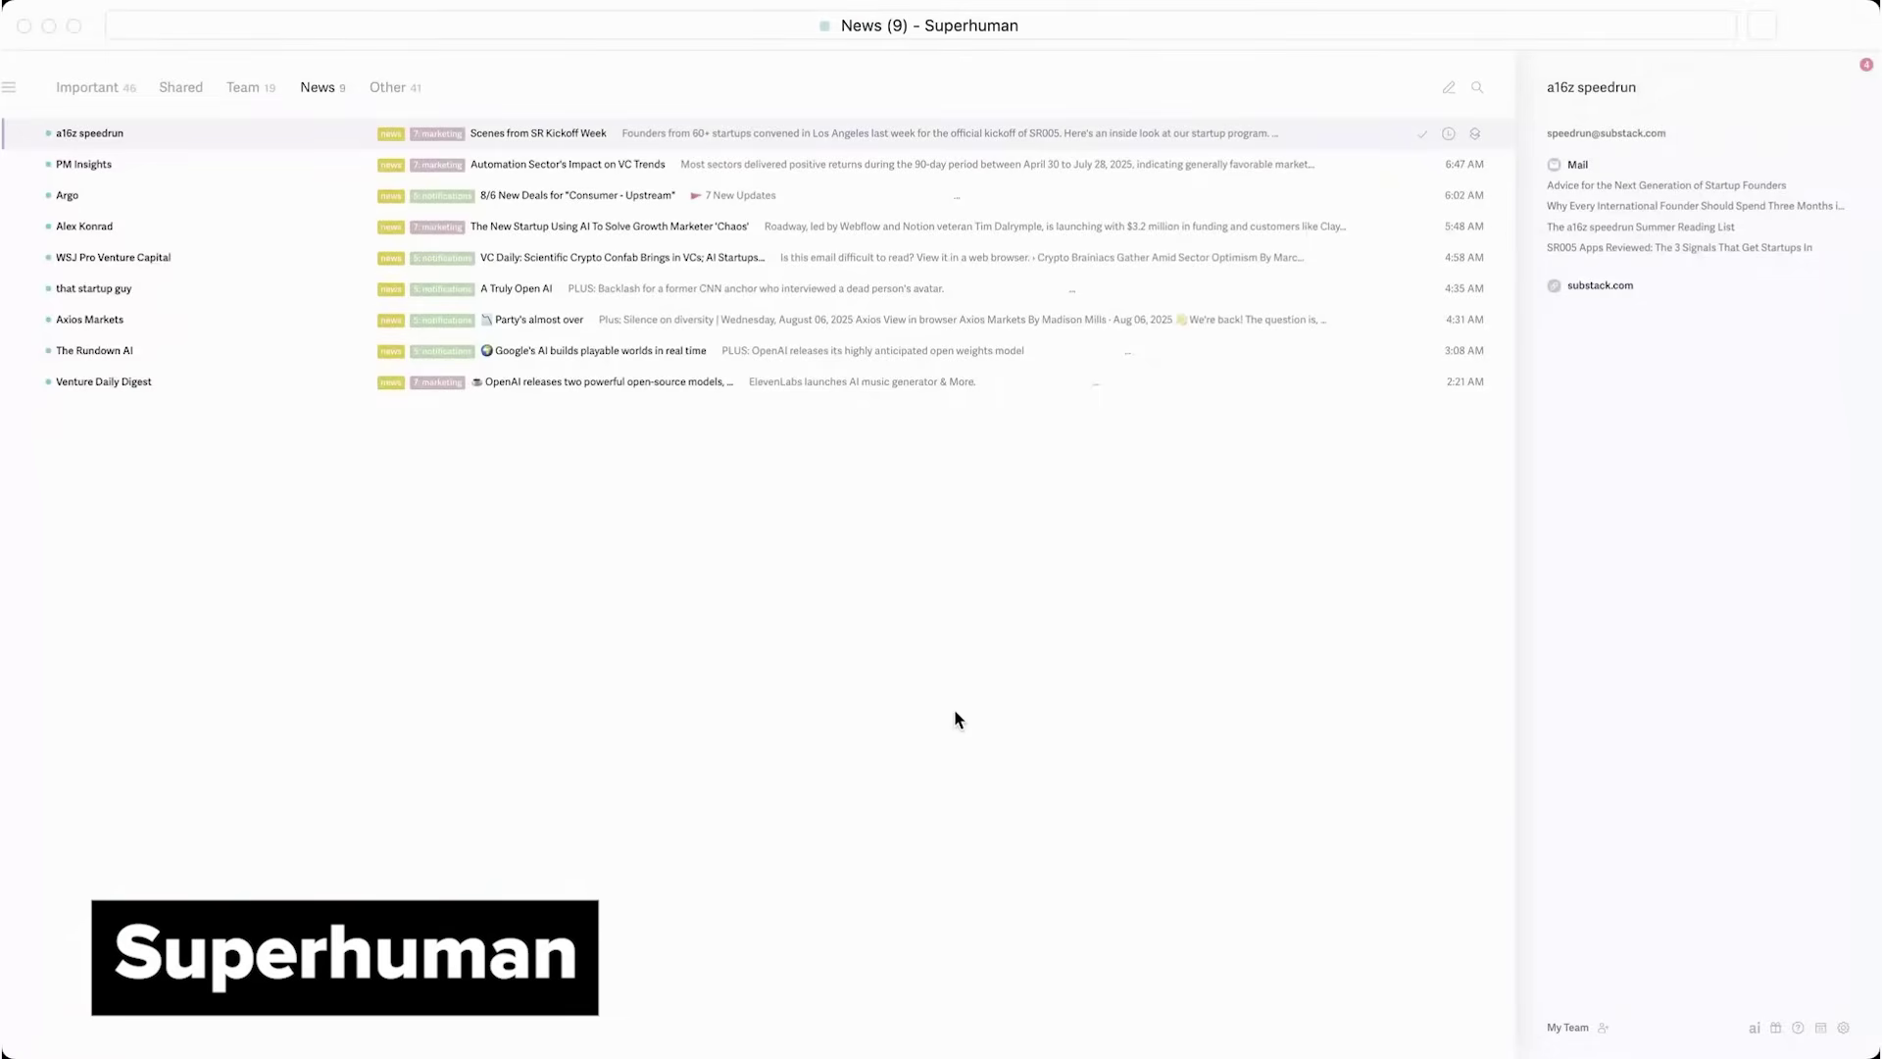
Open the Split Inbox Library with 'spi' and scroll down to the Sales and Hiring presets
key("super+k")
type("spi")
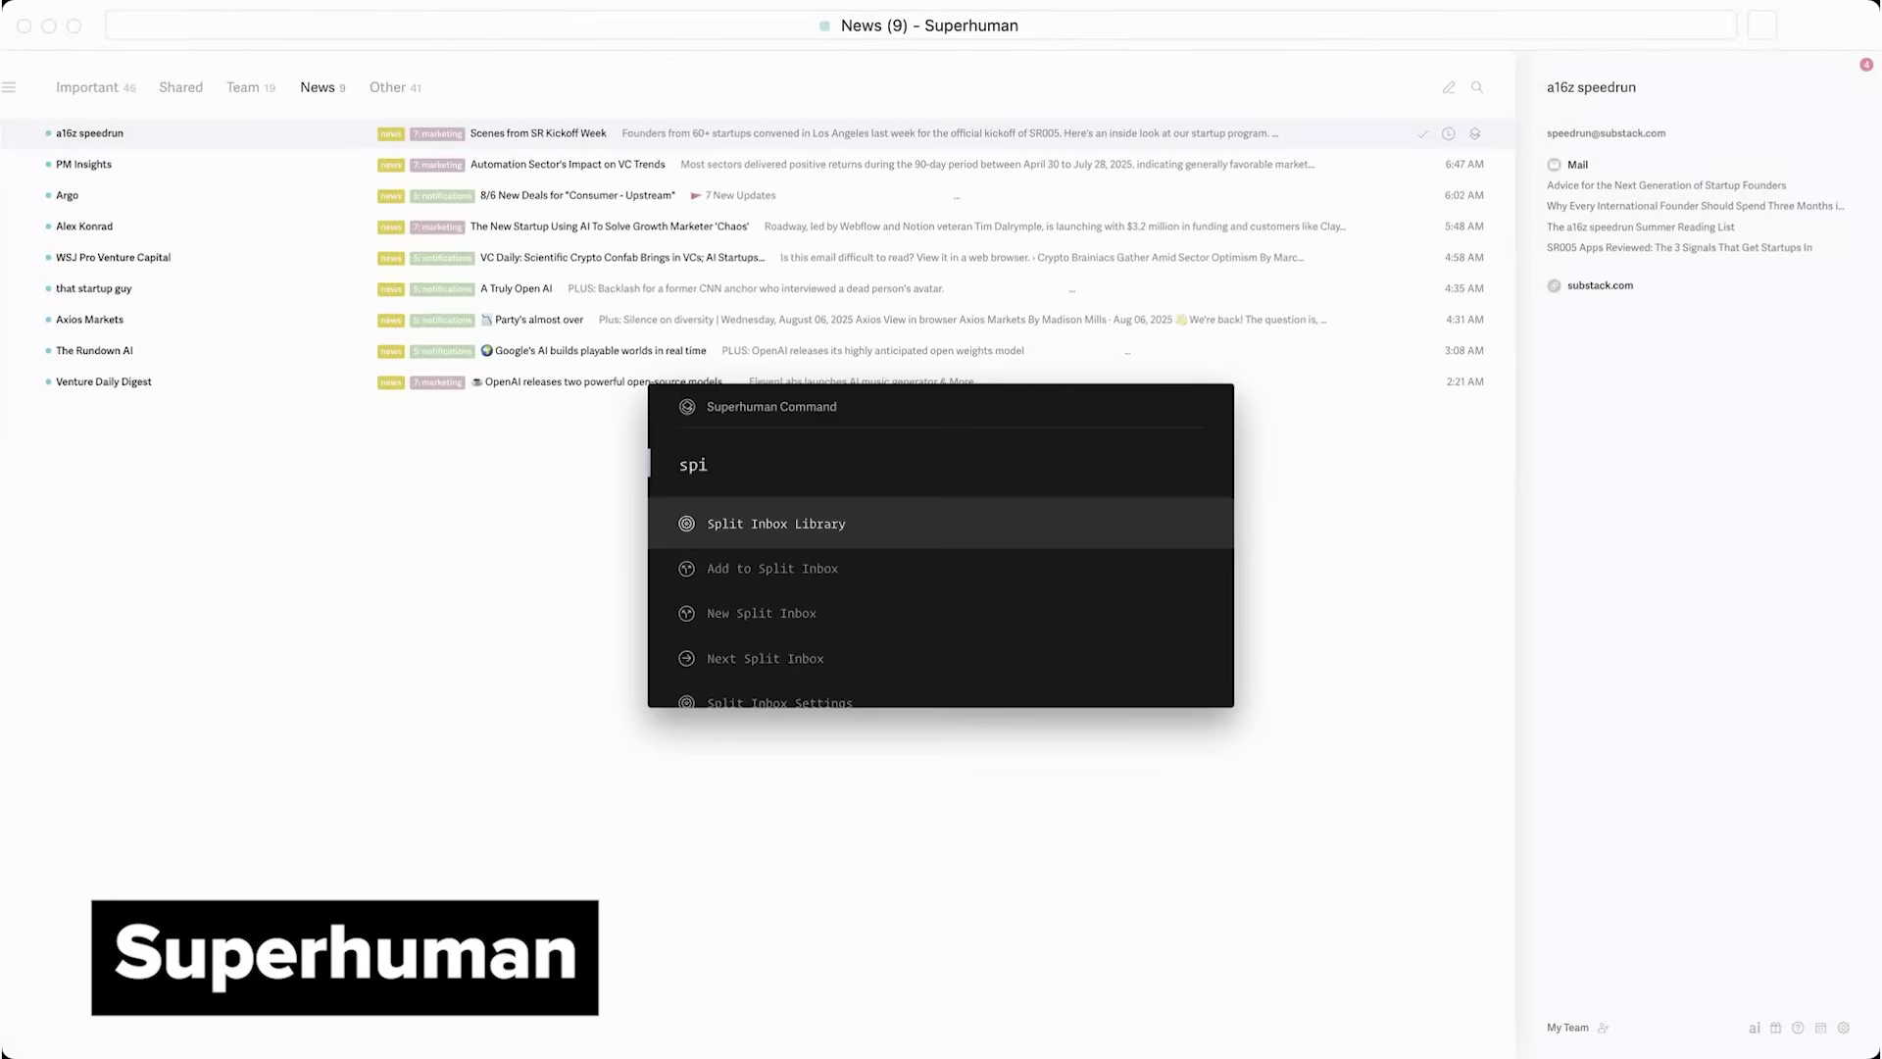
key("Return")
scroll(810, 461, "down", 5)
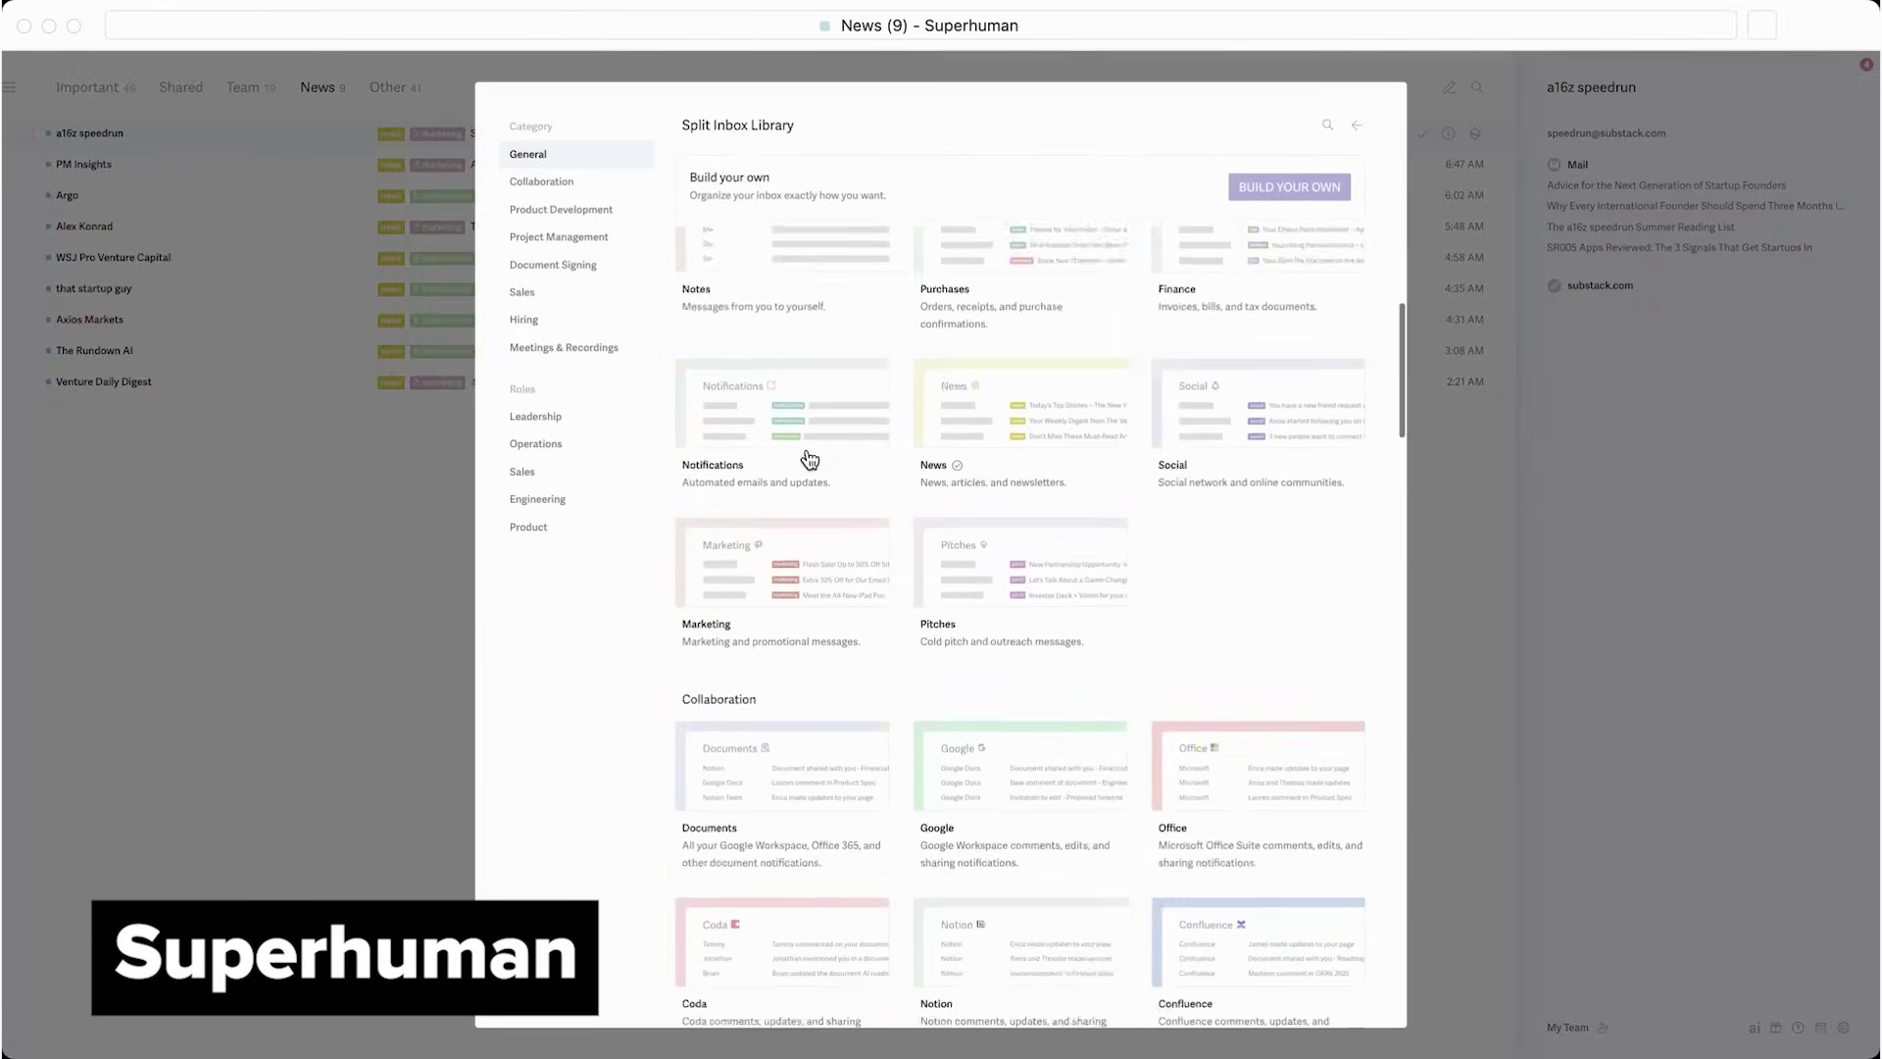
scroll(810, 461, "down", 15)
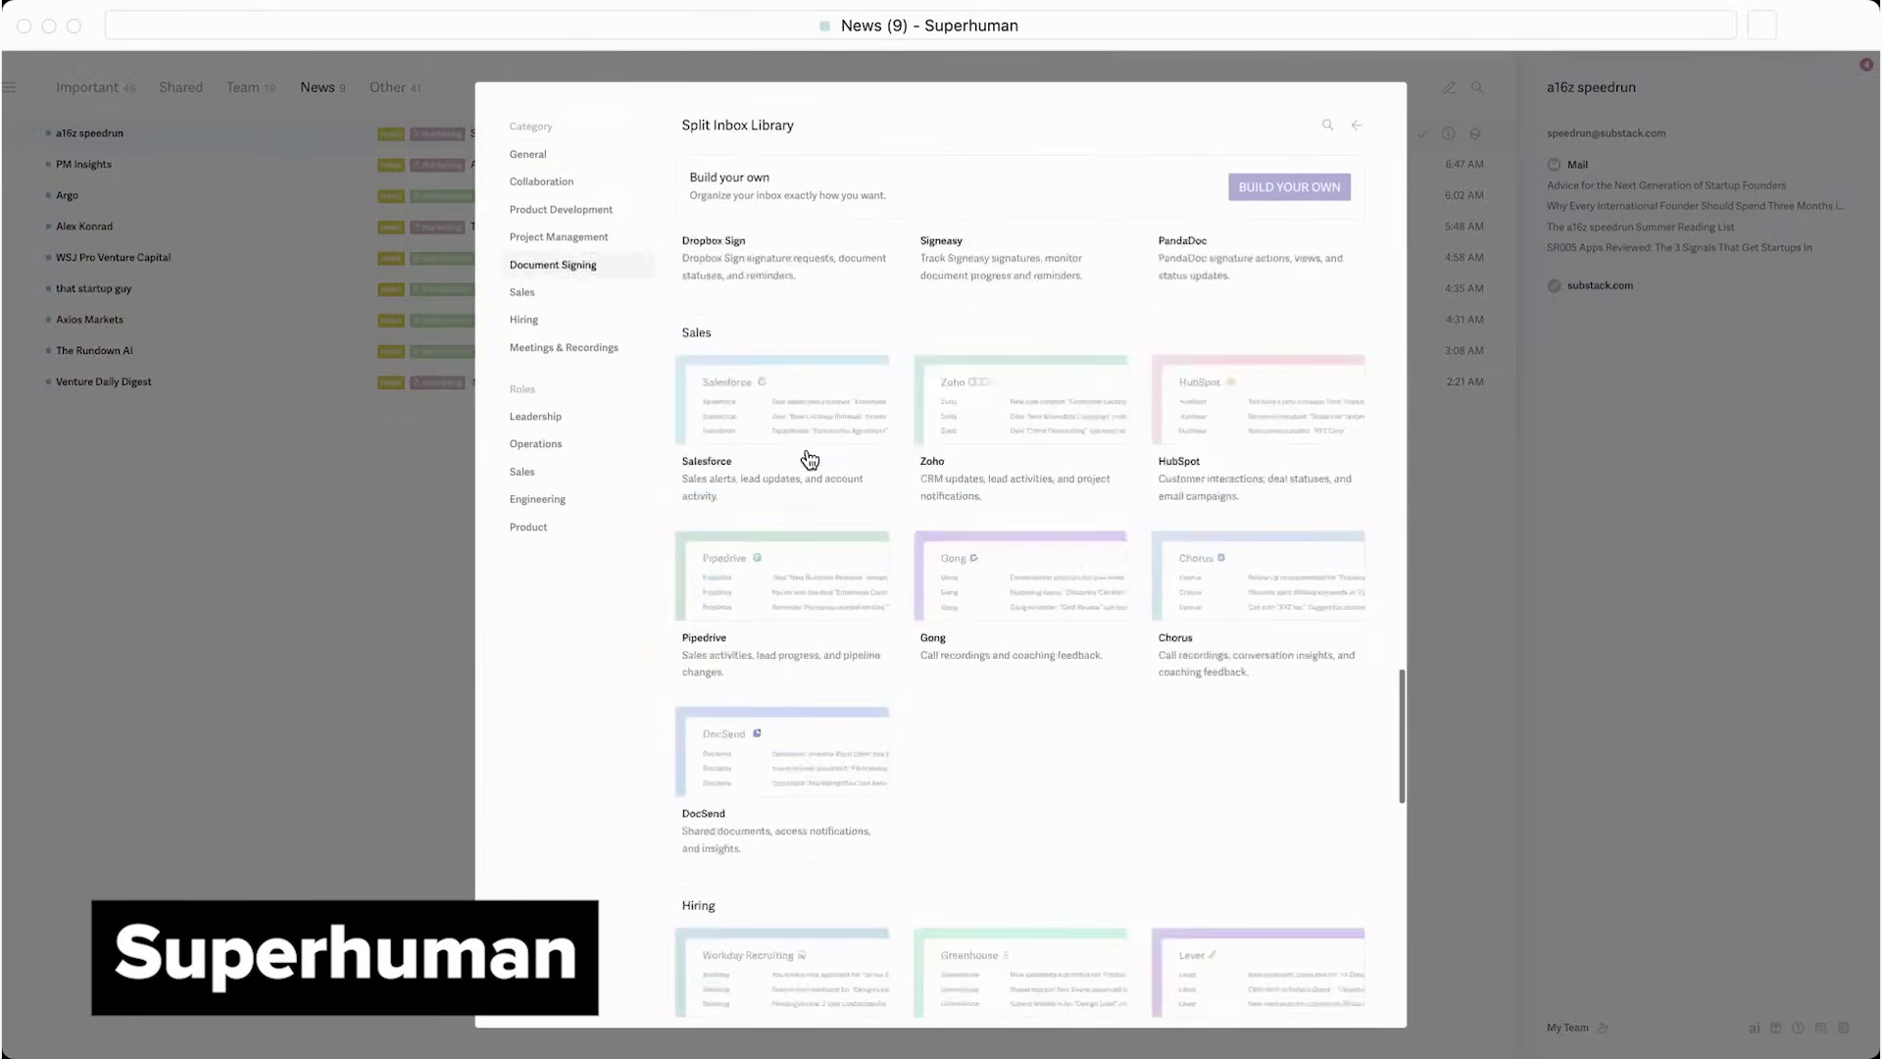
scroll(810, 461, "down", 8)
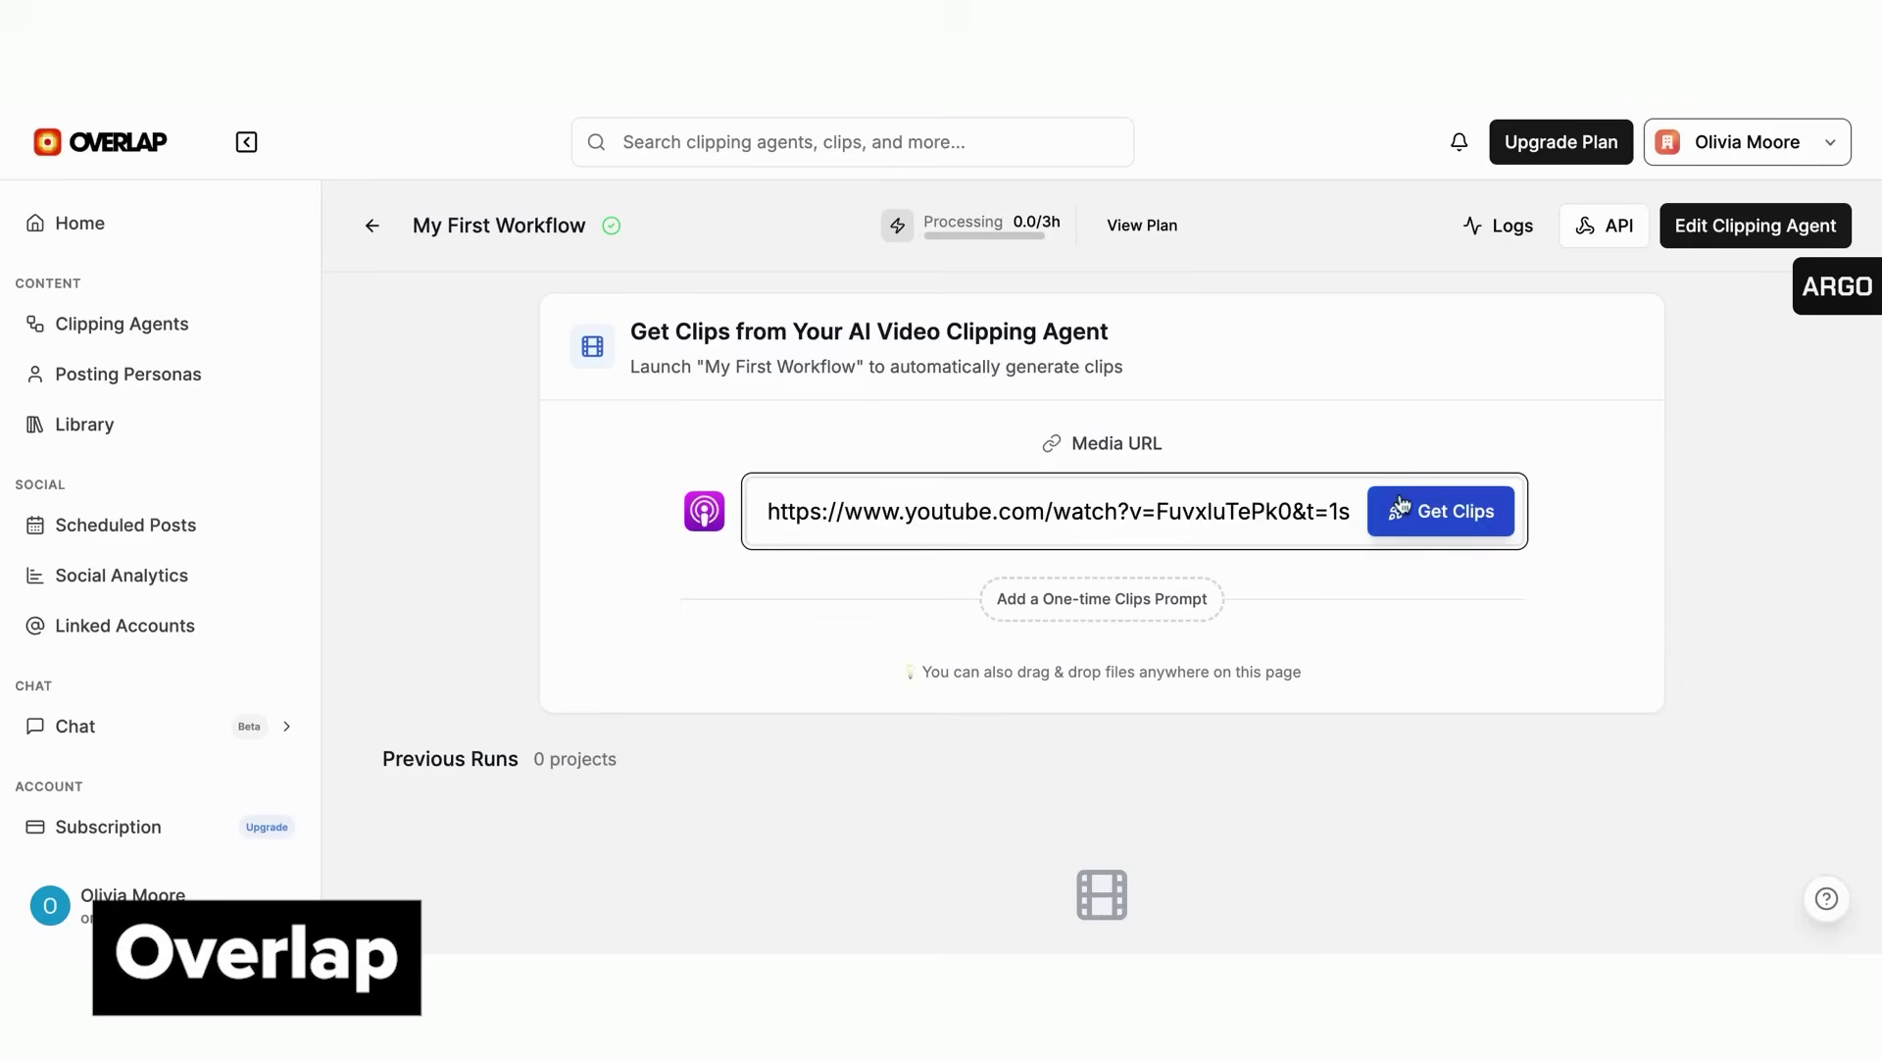
Generate clips from the YouTube link, open the finished project's City-Owned Grocery Stores clip, and move on to the Waymo clip
left_click(1400, 505)
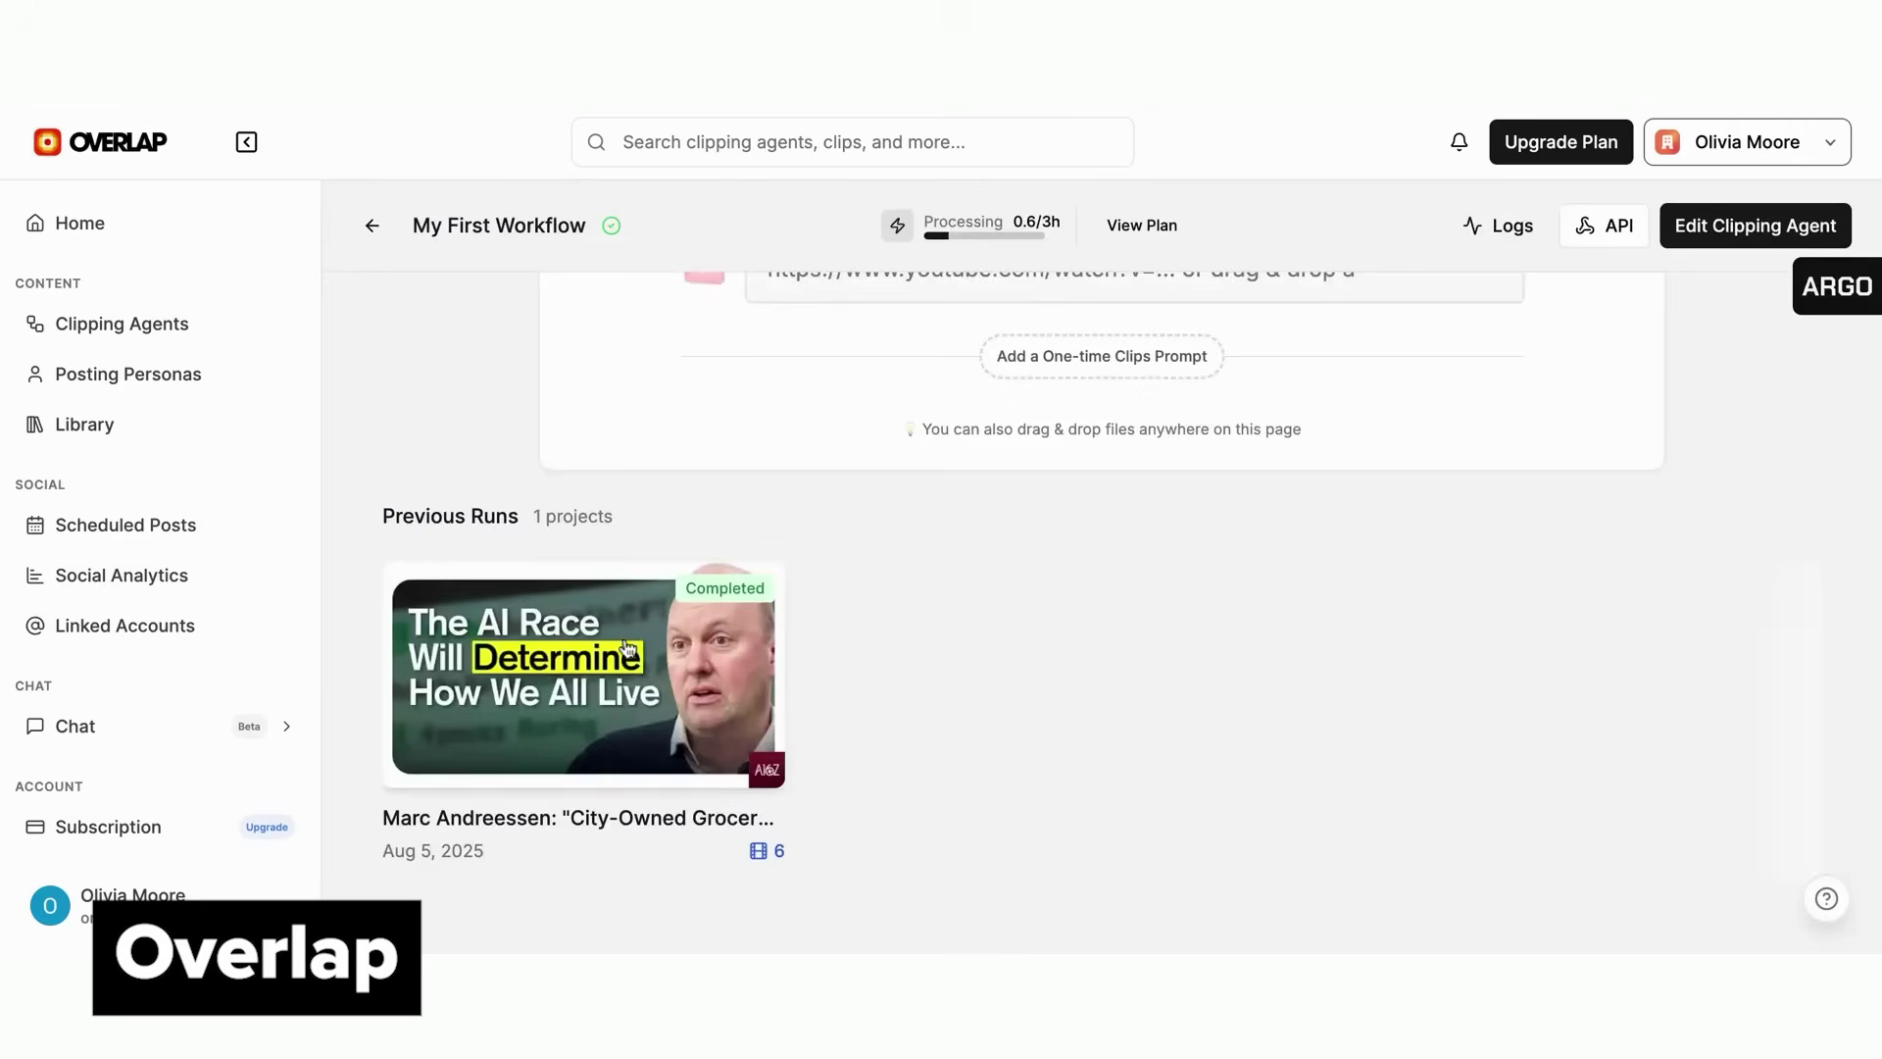
left_click(628, 648)
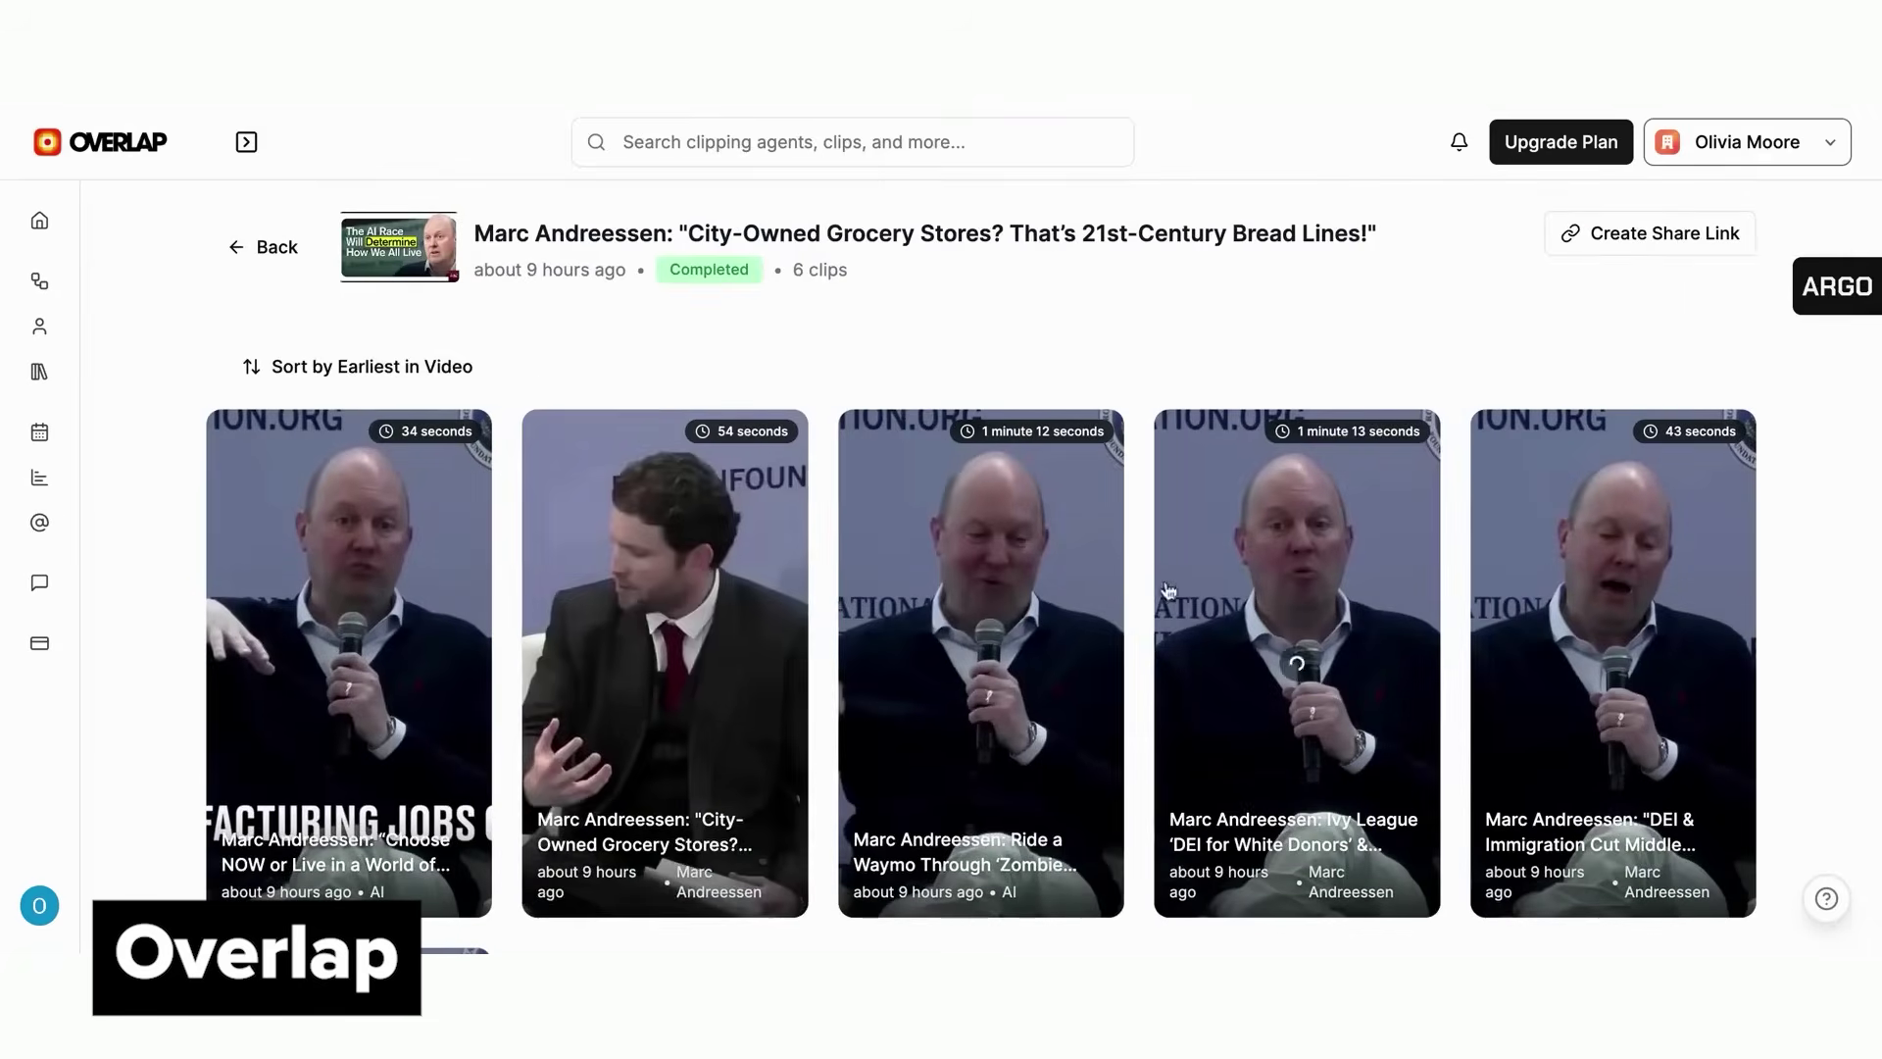
left_click(709, 559)
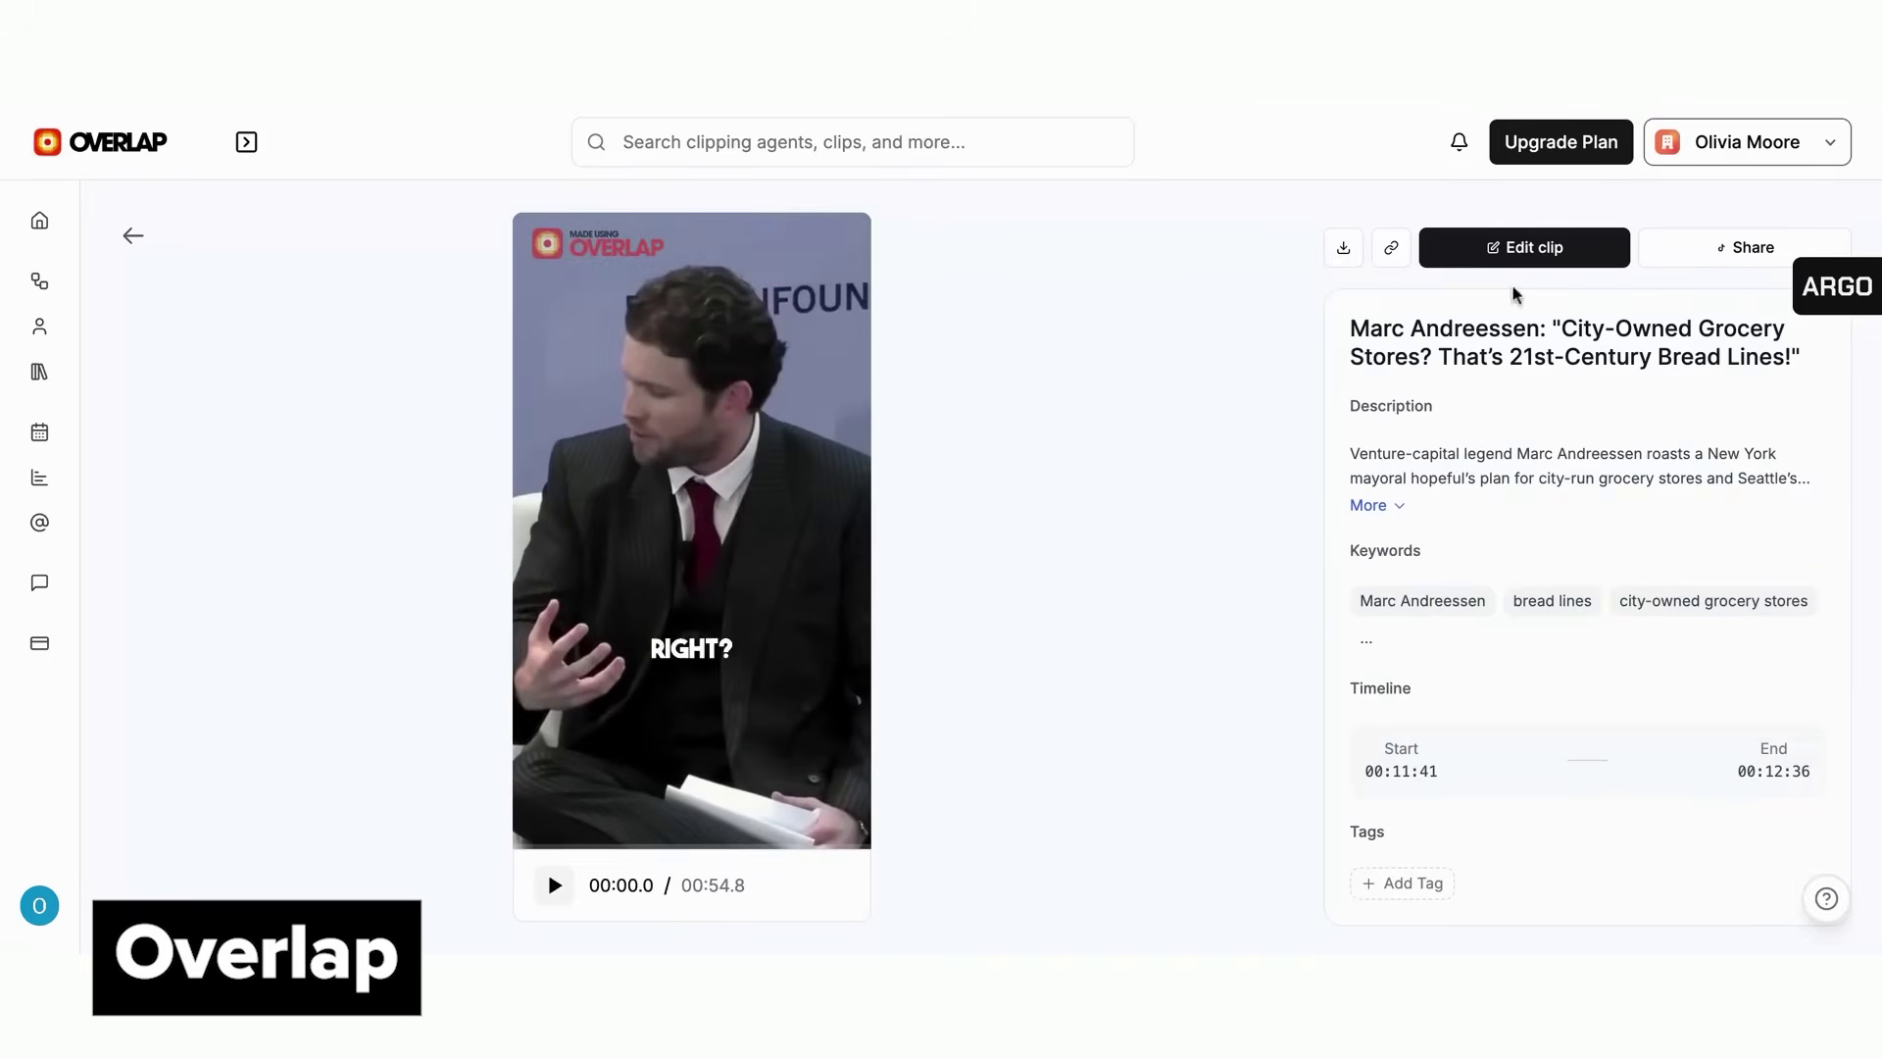
scroll(1168, 546, "down", 2)
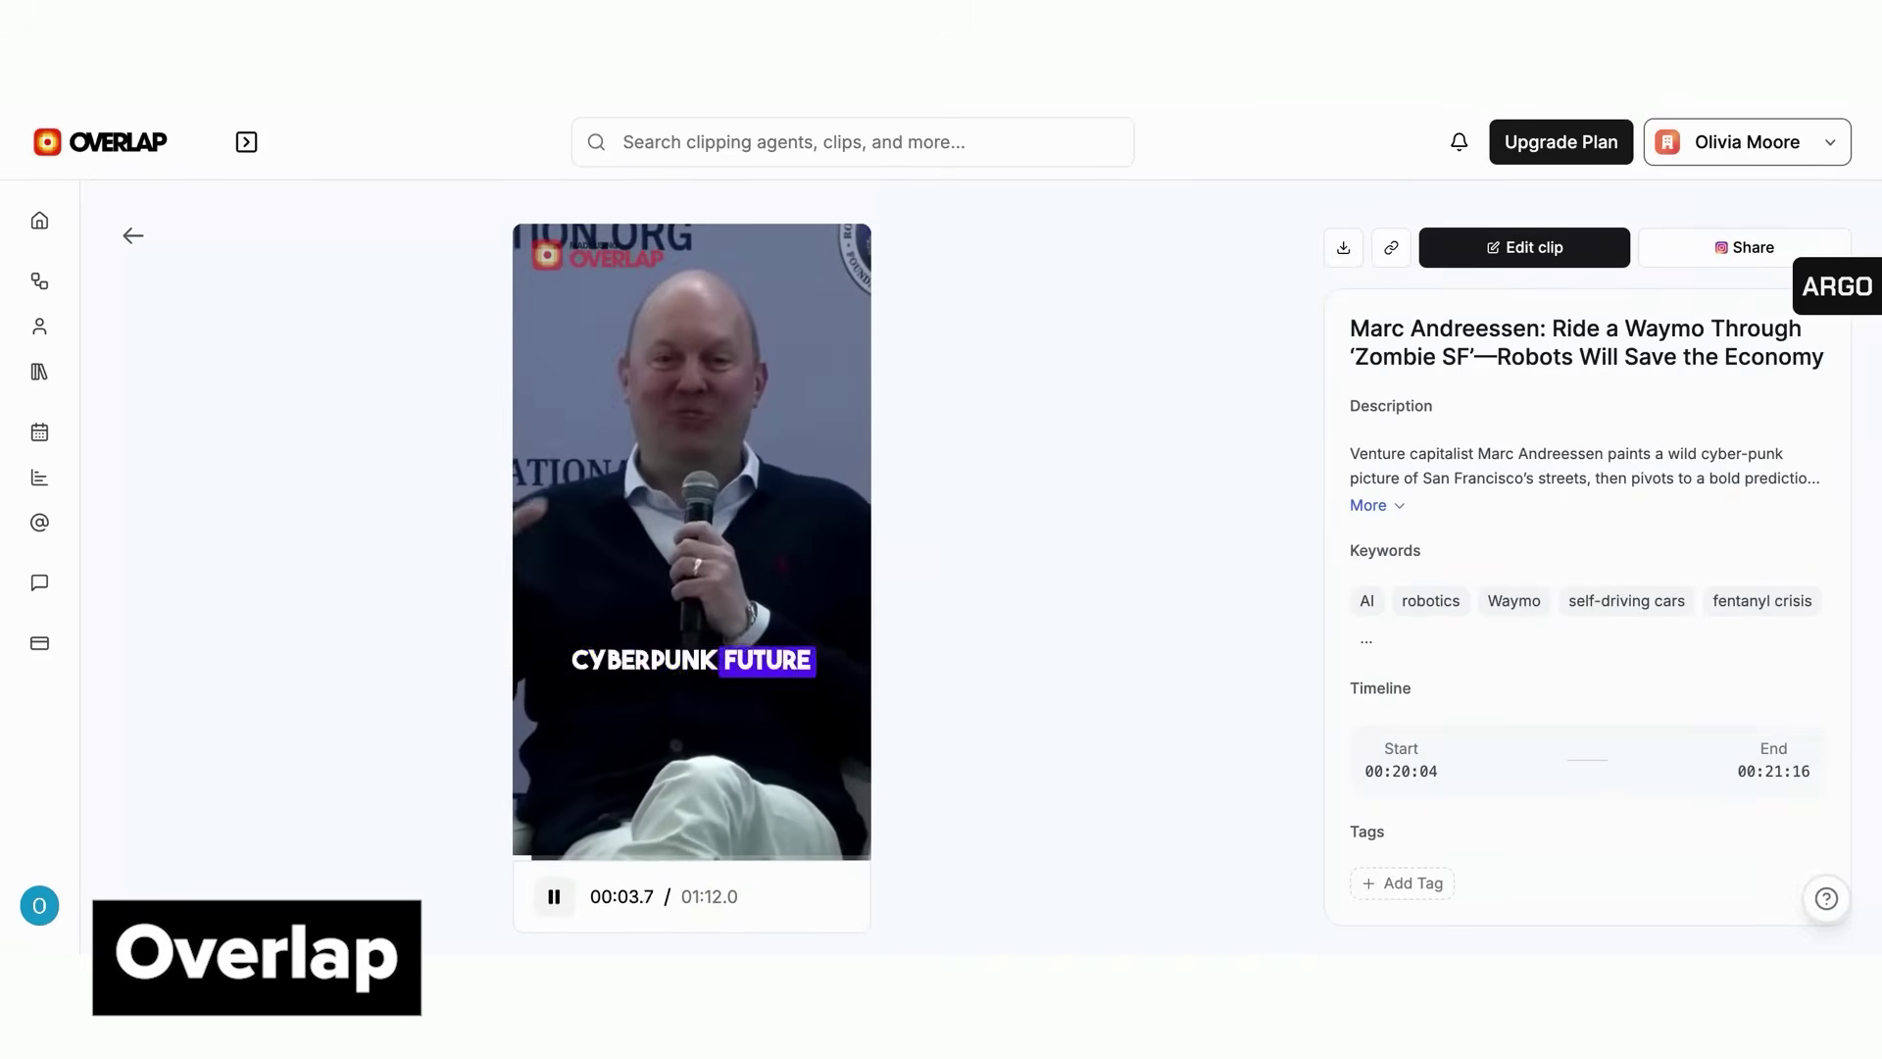
Edit the My First Workflow agent, reviewing the Find Clips settings and Convert to Vertical step
left_click(1537, 257)
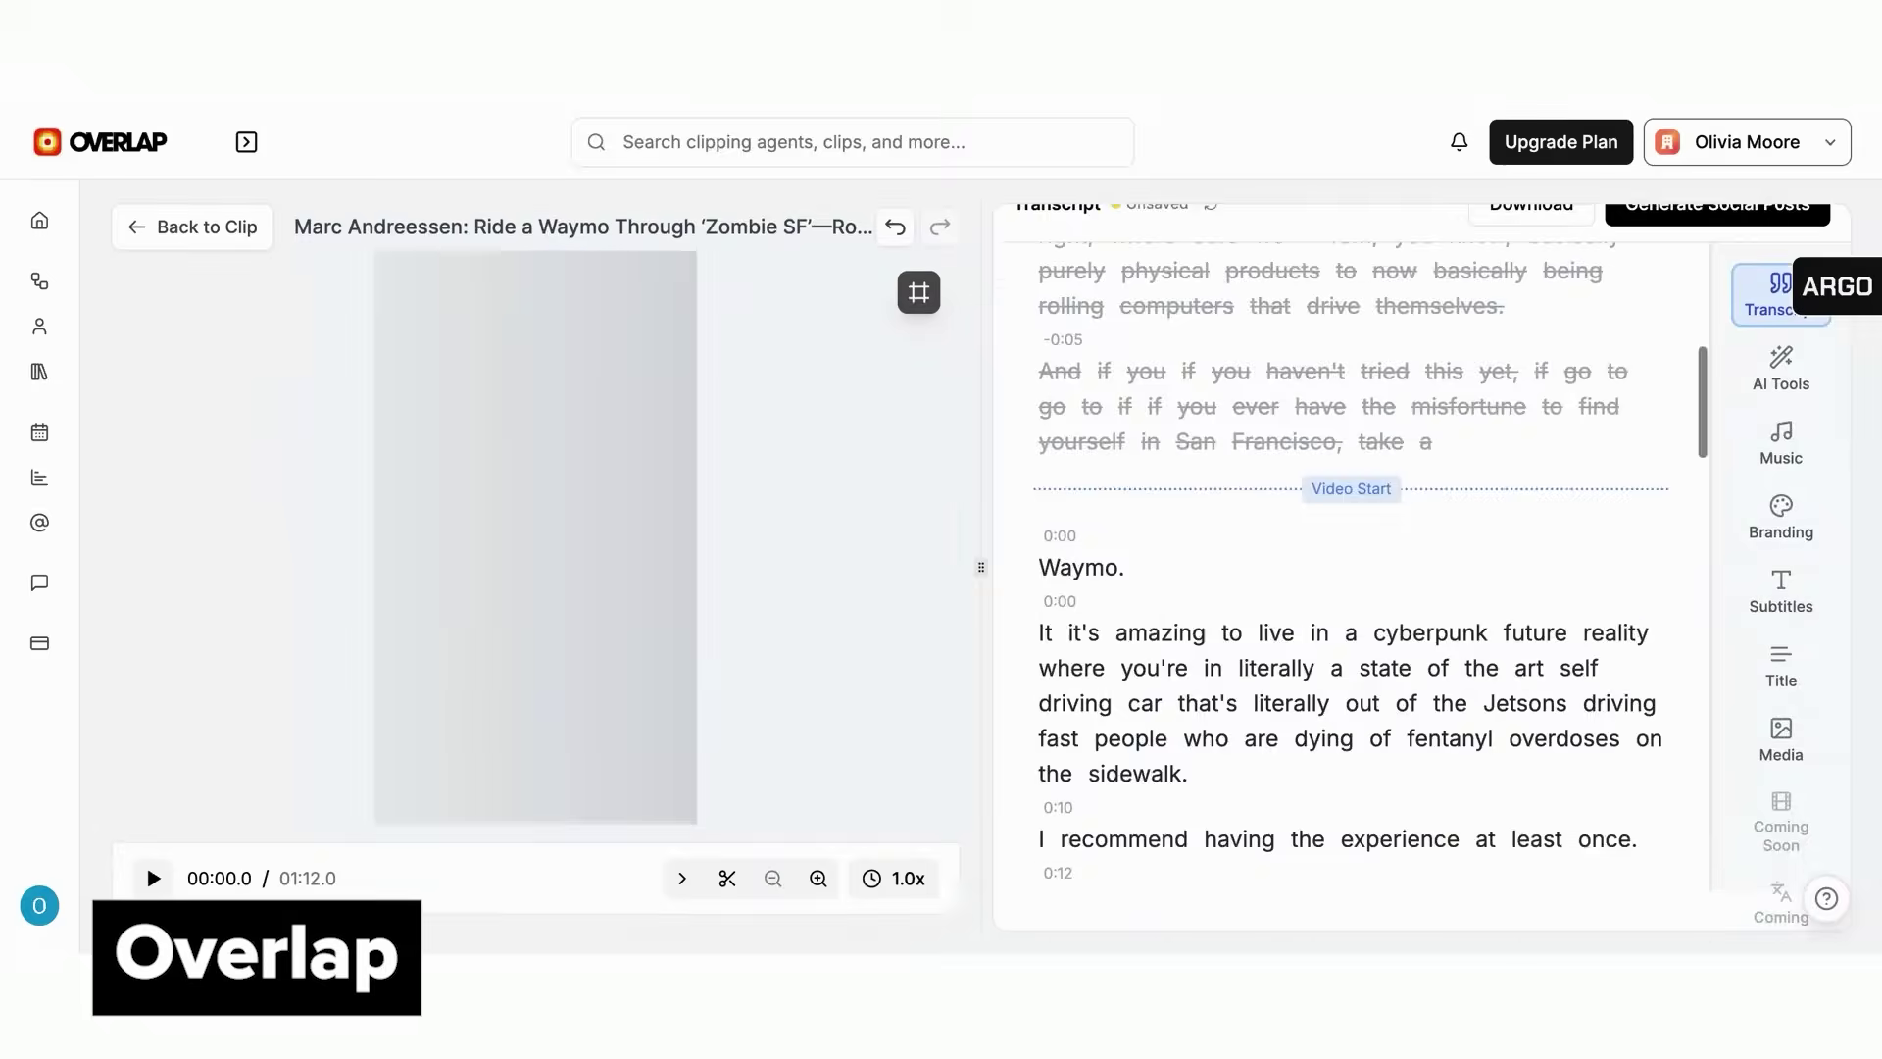
scroll(1353, 564, "down", 15)
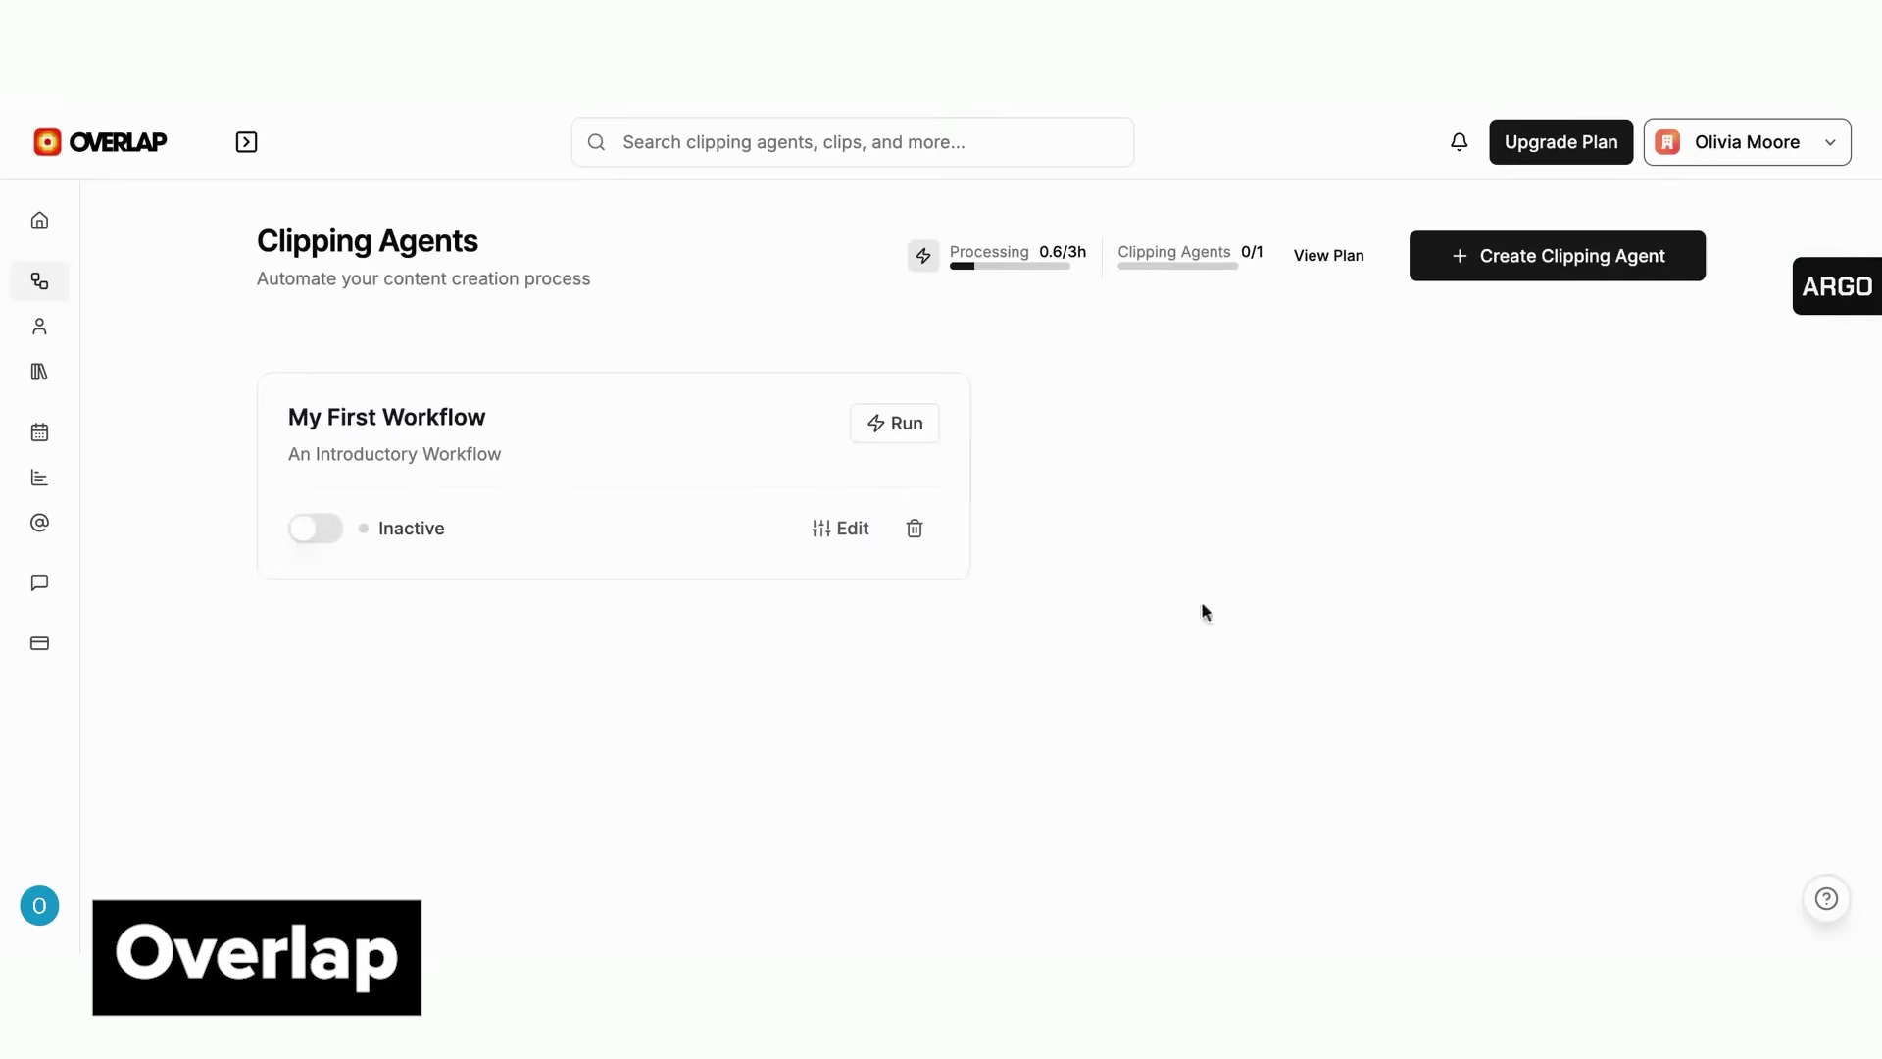
left_click(883, 532)
scroll(815, 496, "up", 5)
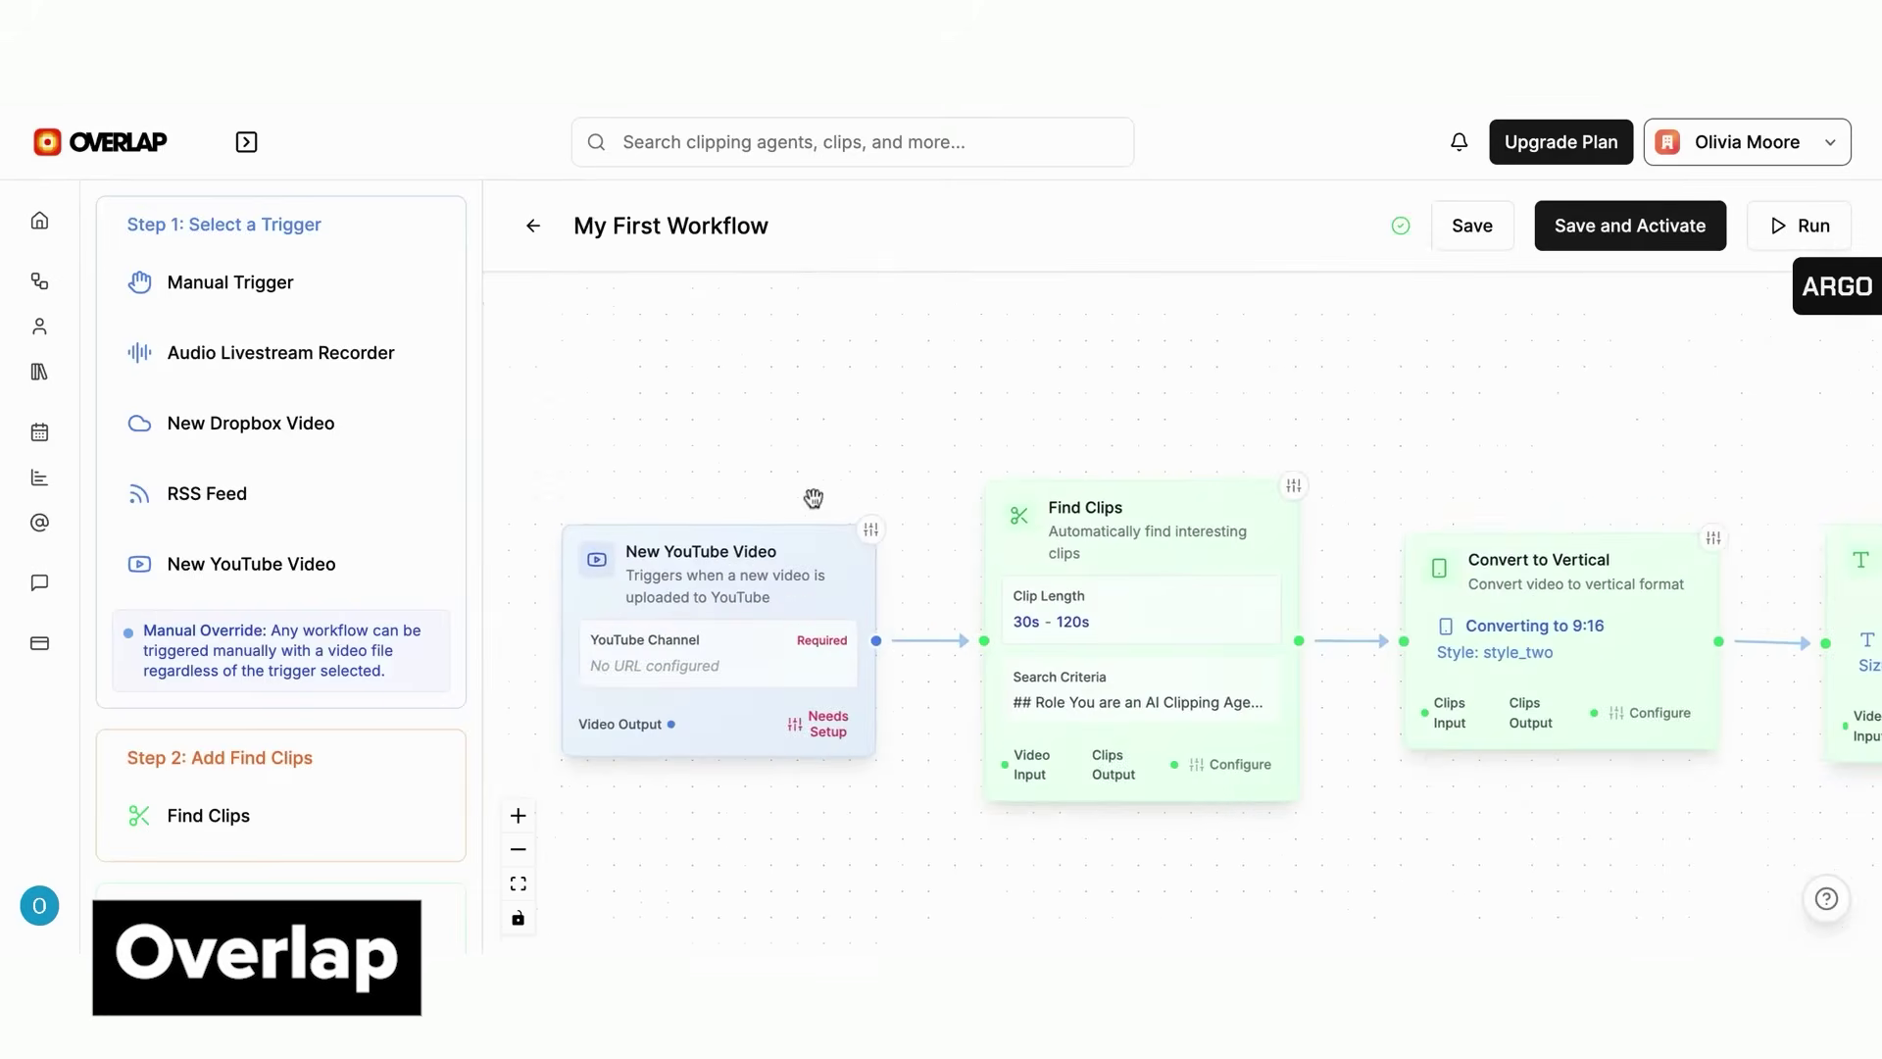
left_click(980, 666)
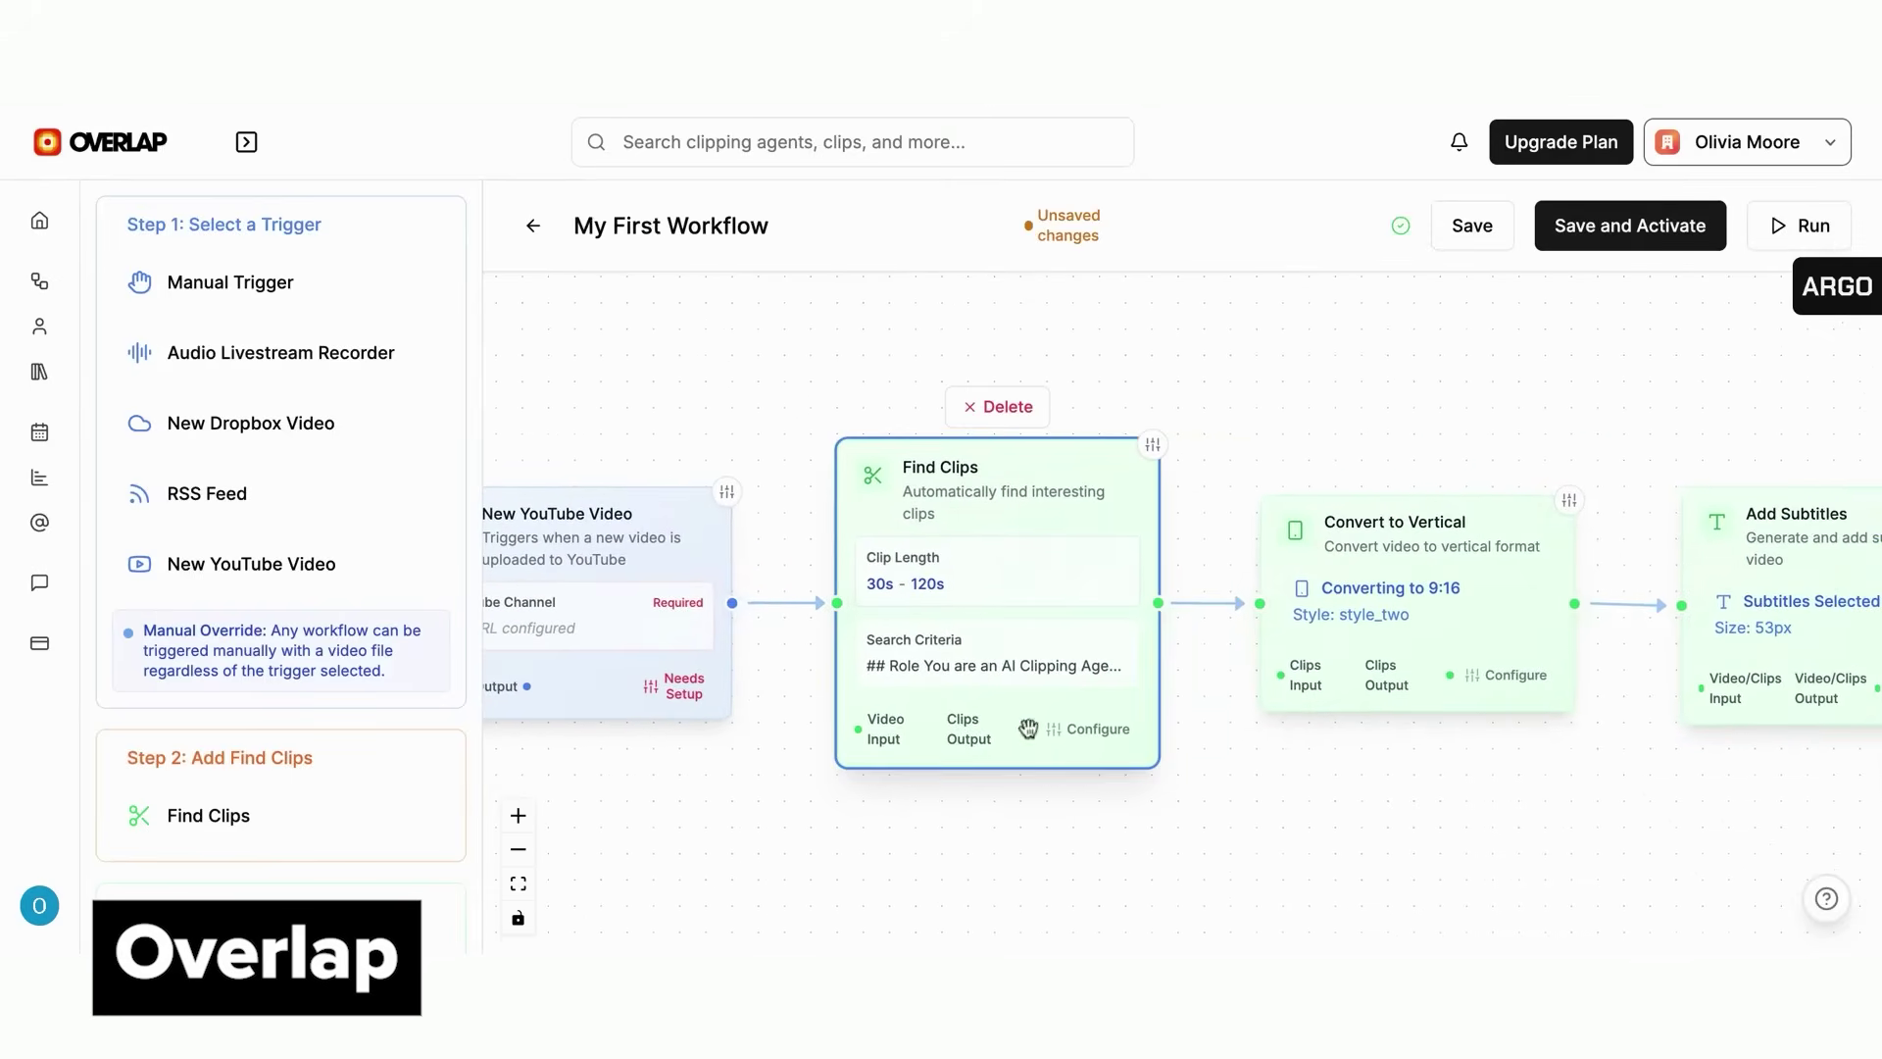
left_click(1079, 730)
scroll(1079, 735, "down", 10)
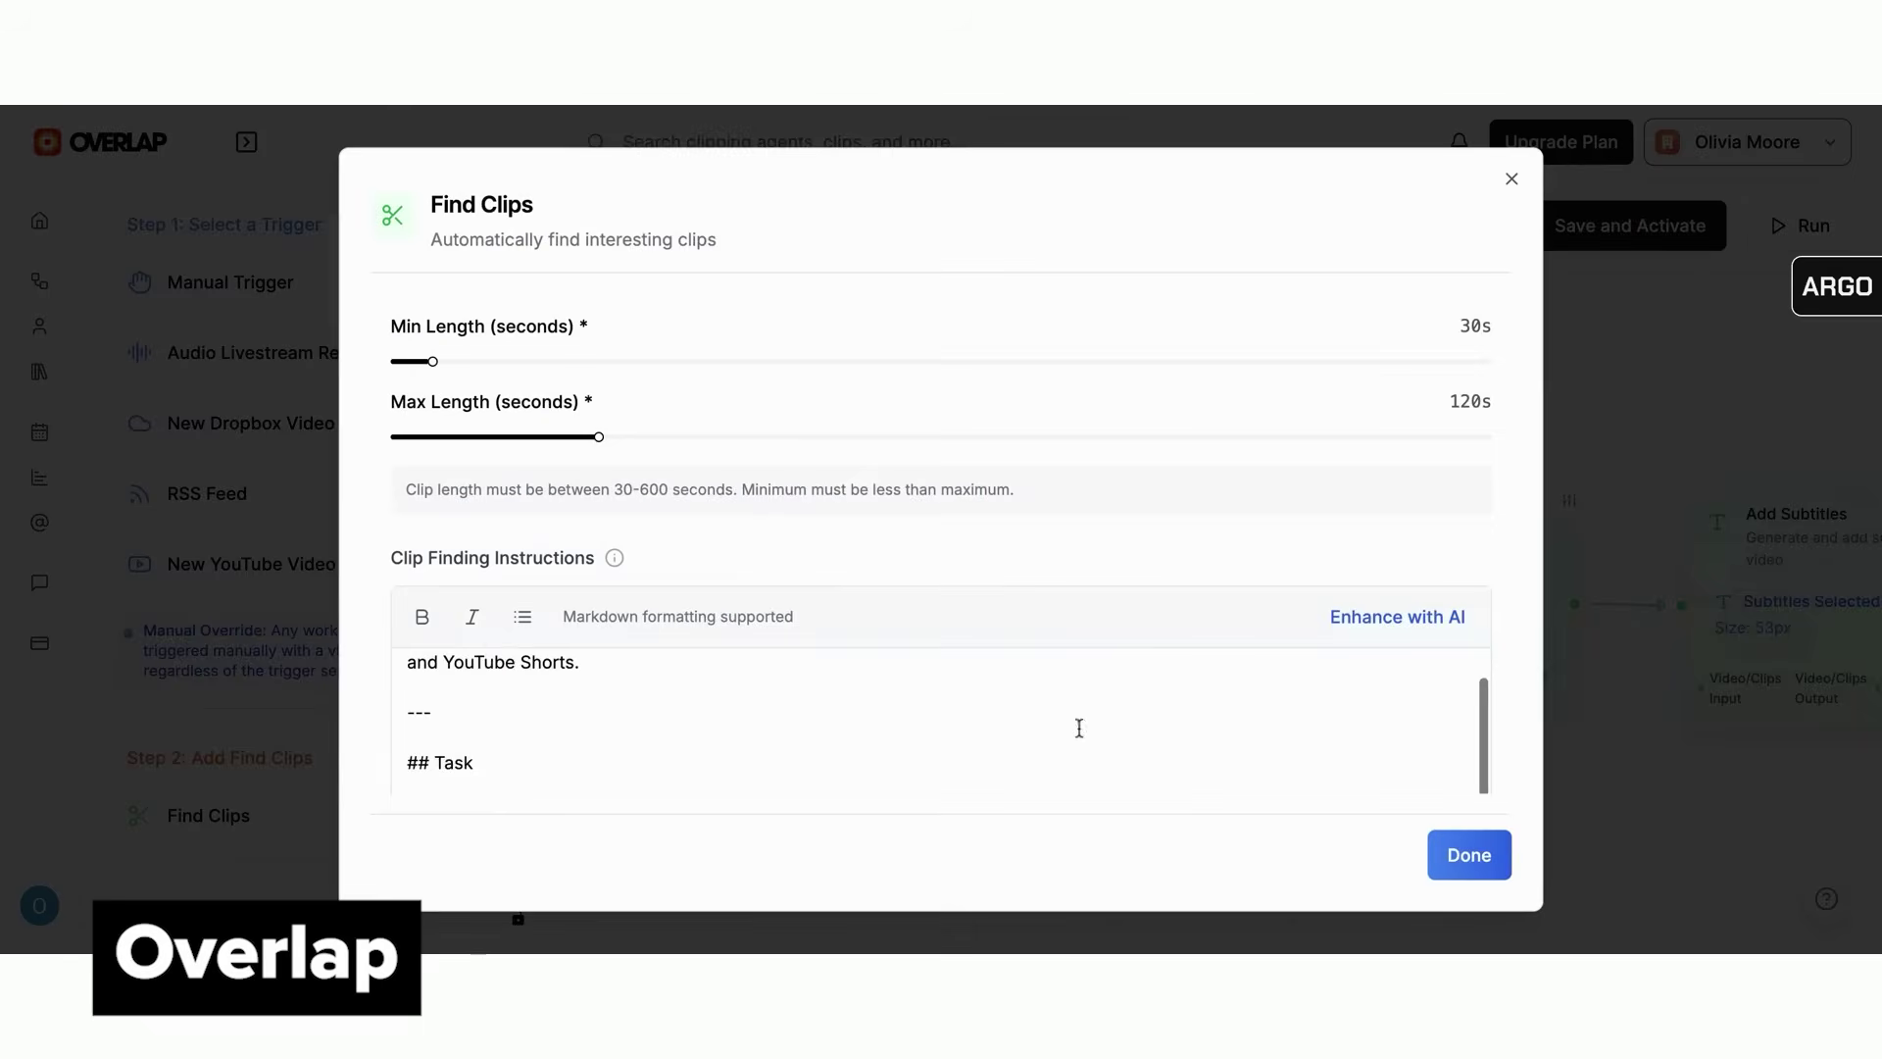
left_click(1429, 854)
left_click(1398, 686)
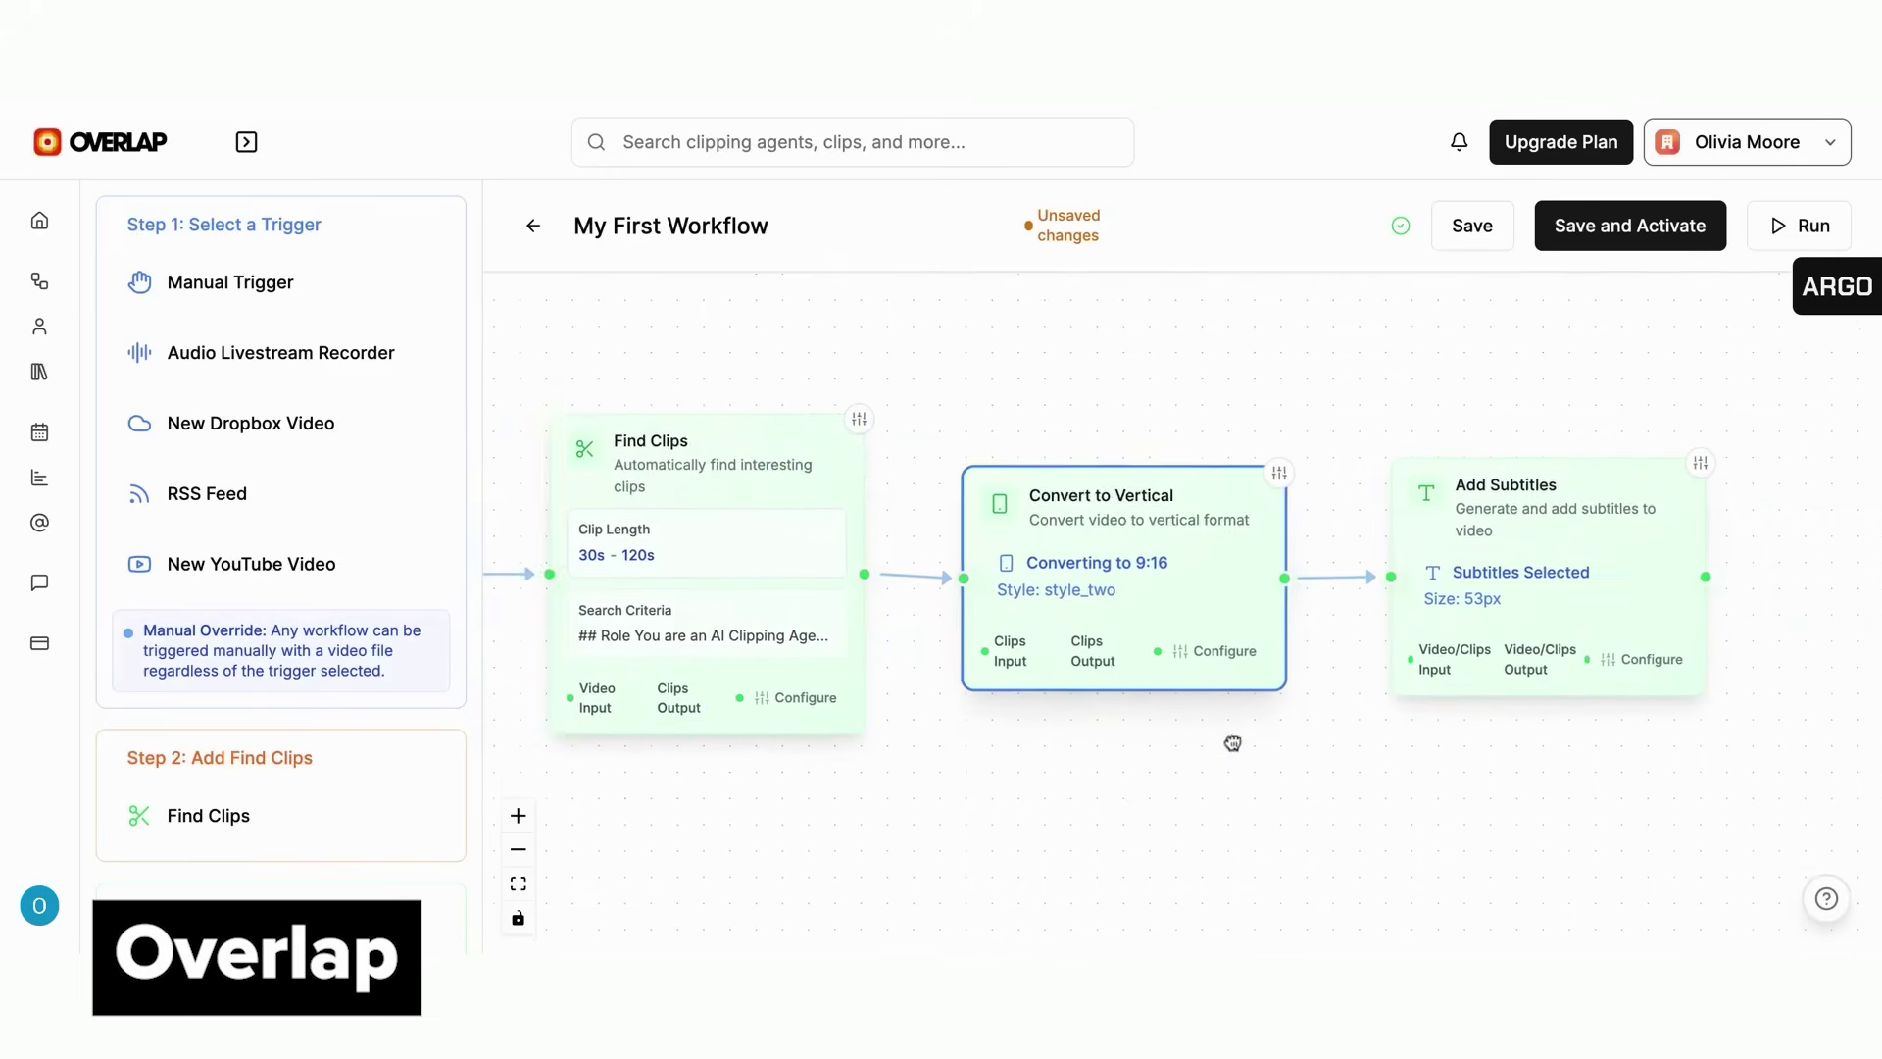
scroll(155, 712, "down", 5)
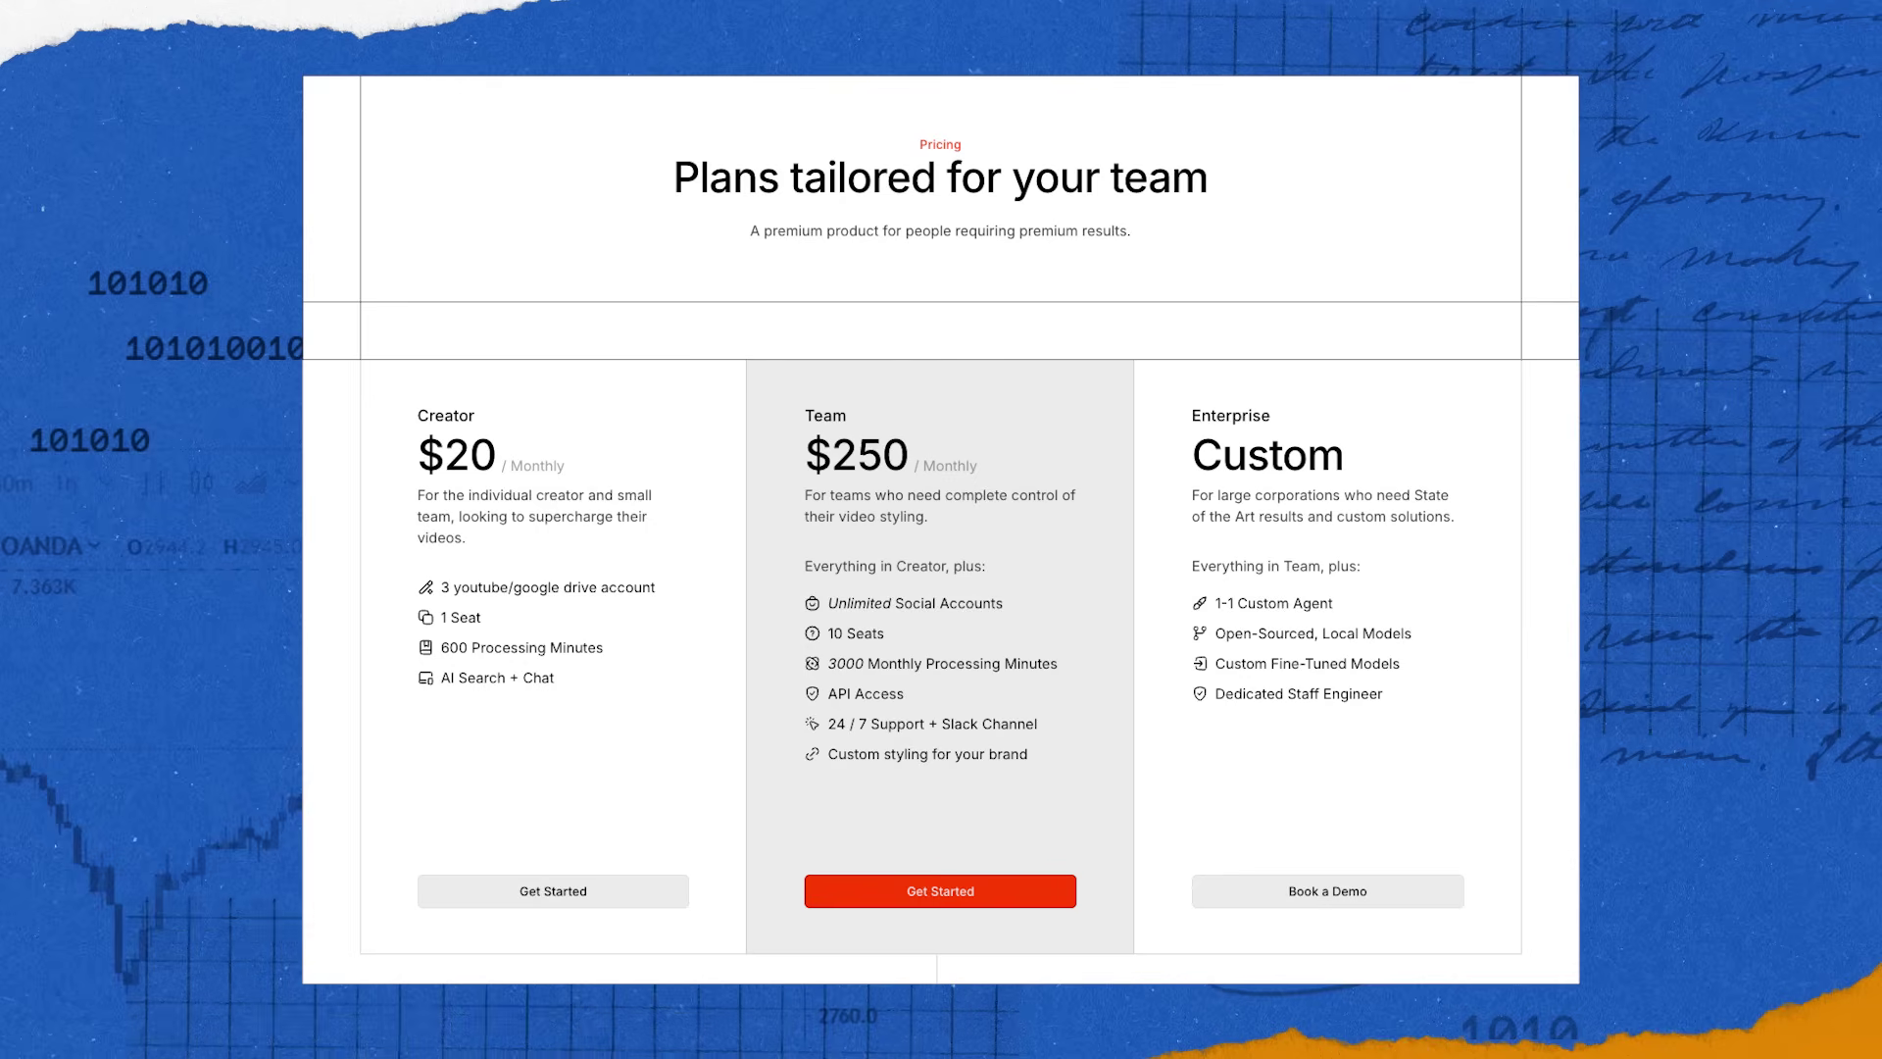
Generate bernedoodle-in-a-convertible beach images and upscale the top-right one
type("bern")
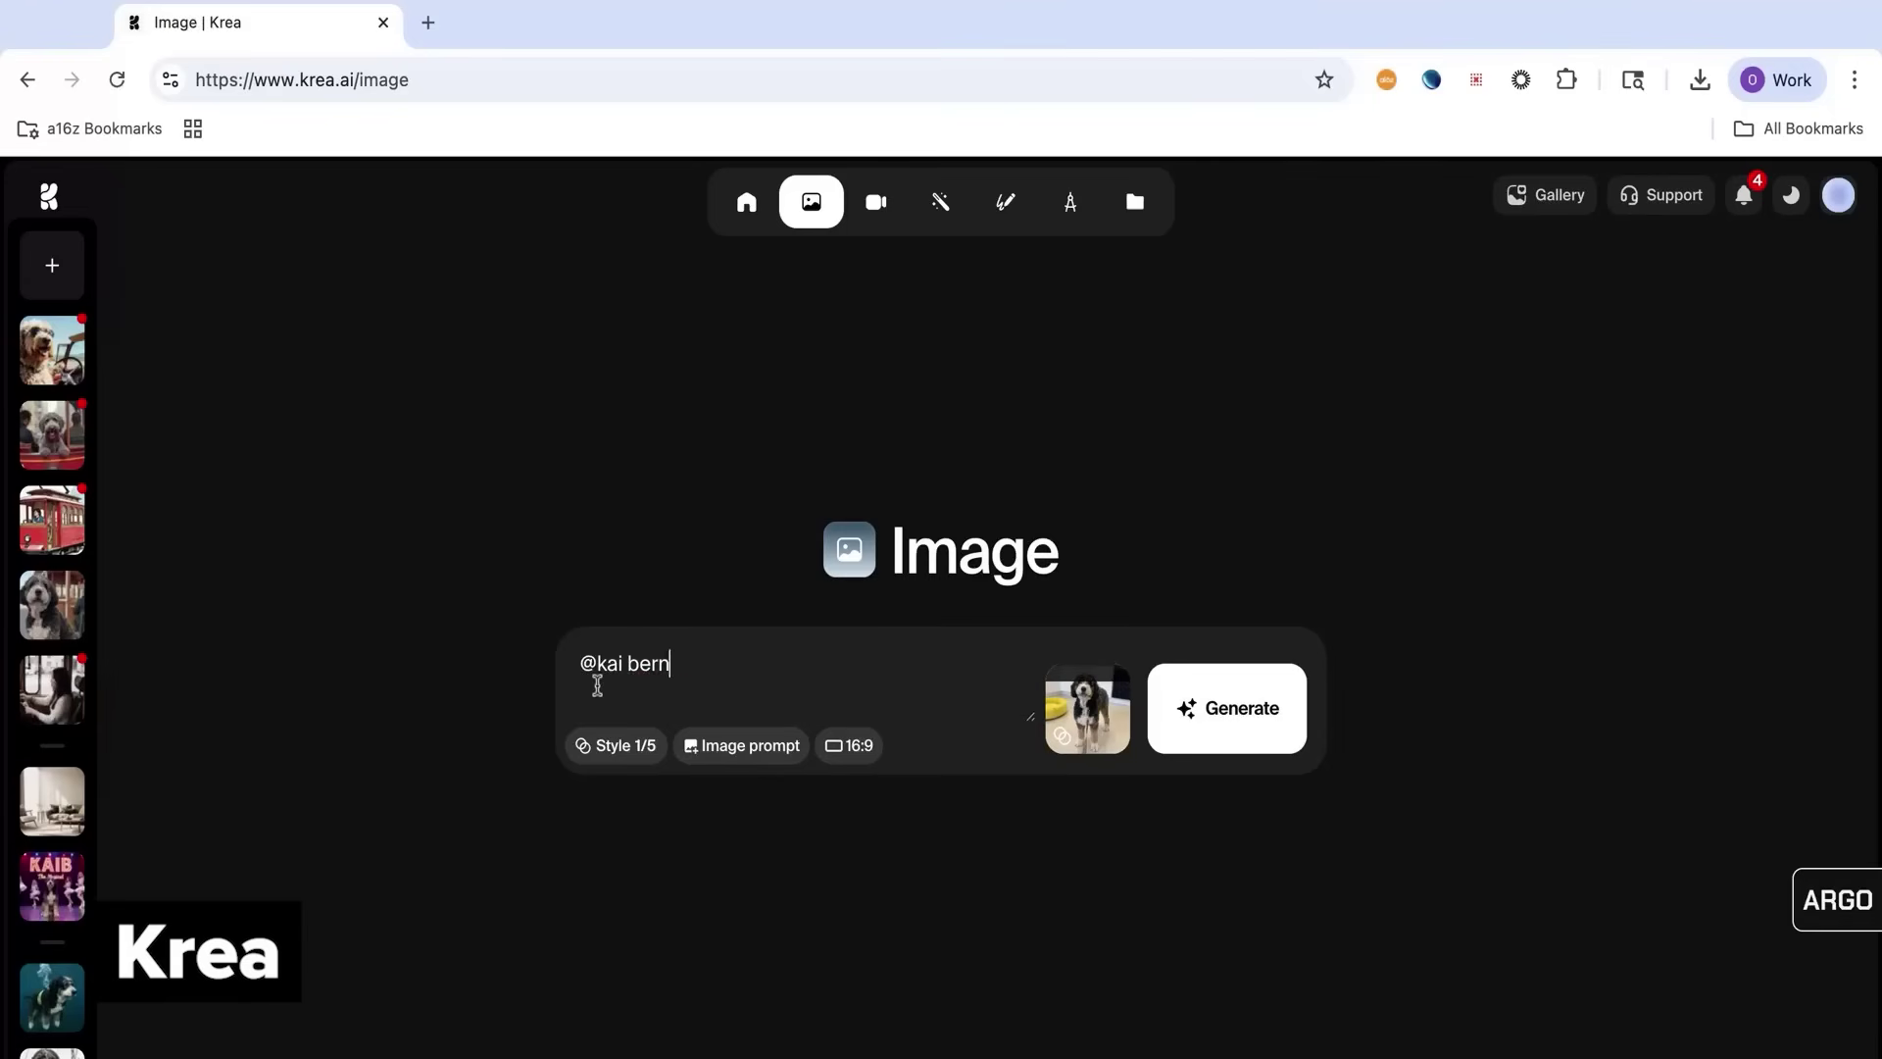
type("beach")
key("Return")
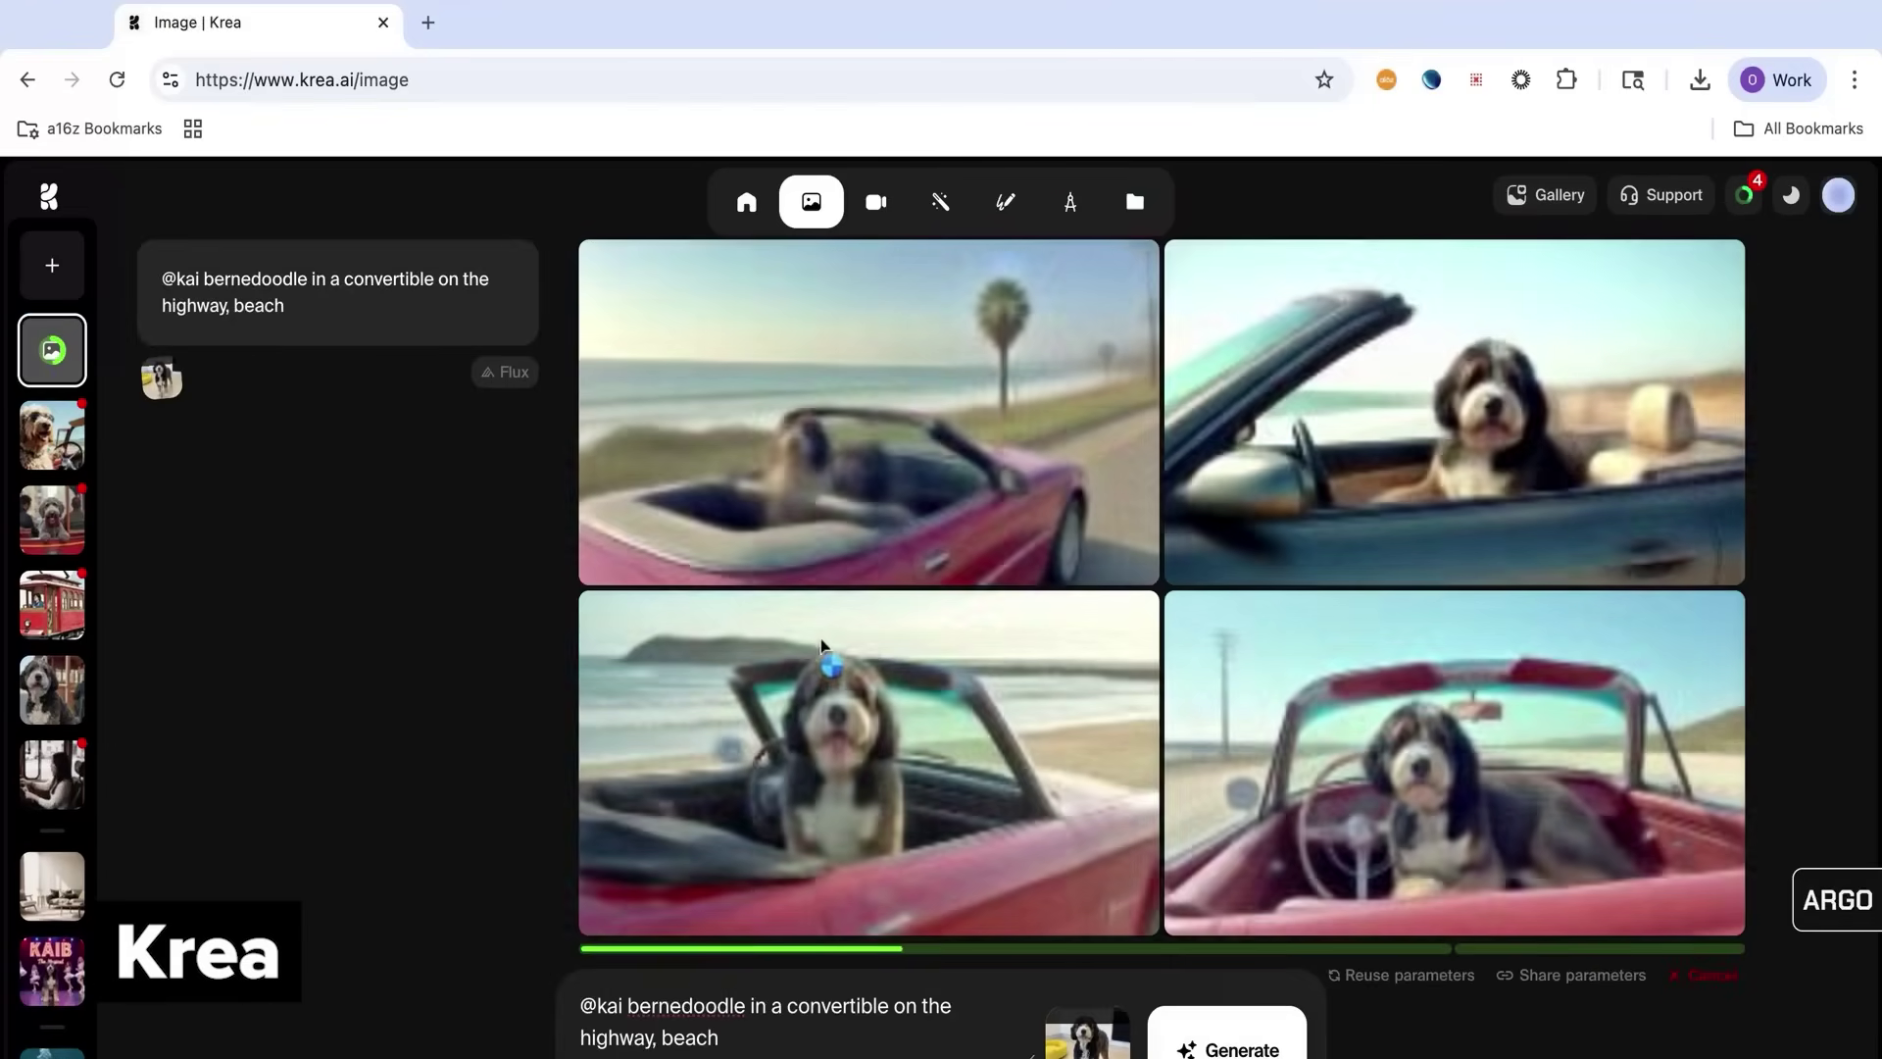
mouse_move(1449, 542)
left_click(1203, 561)
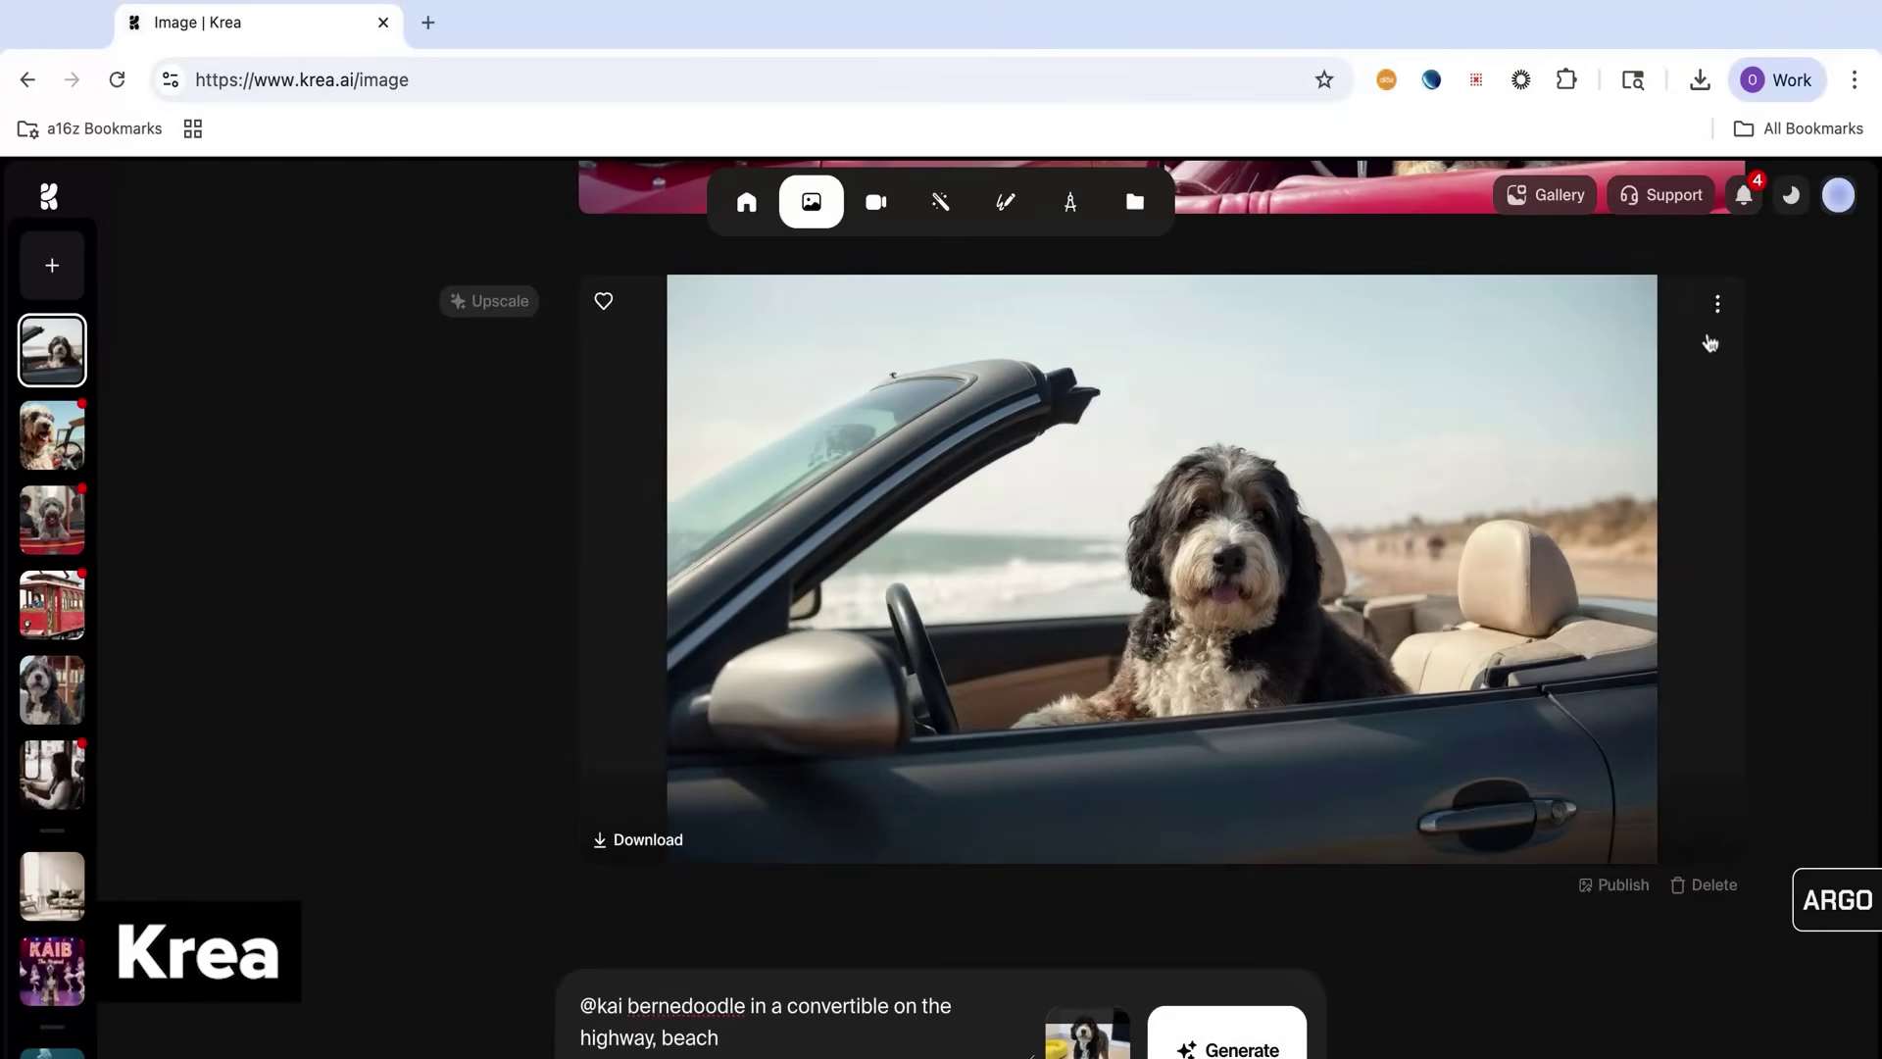
Turn the upscaled image into a Veo 3 video with a short prompt
left_click(1714, 303)
left_click(1638, 479)
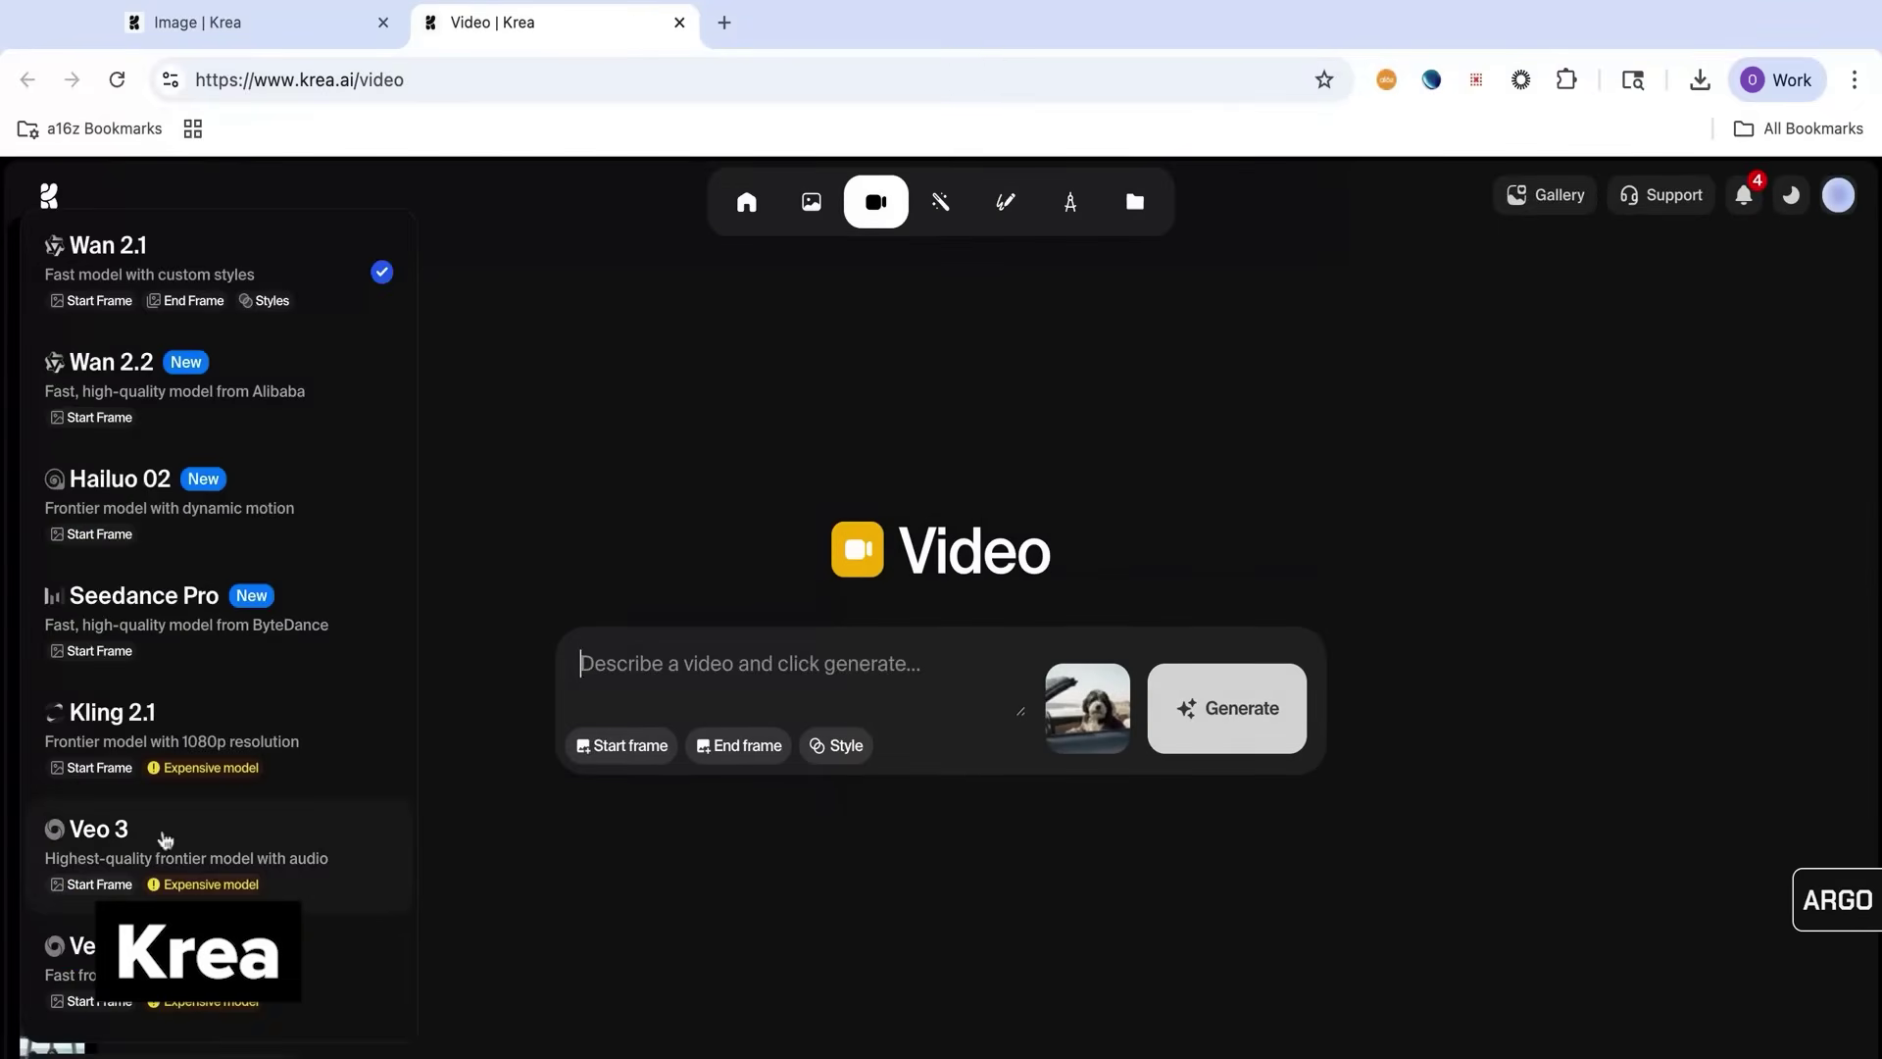
left_click(162, 835)
left_click(869, 658)
type("@k")
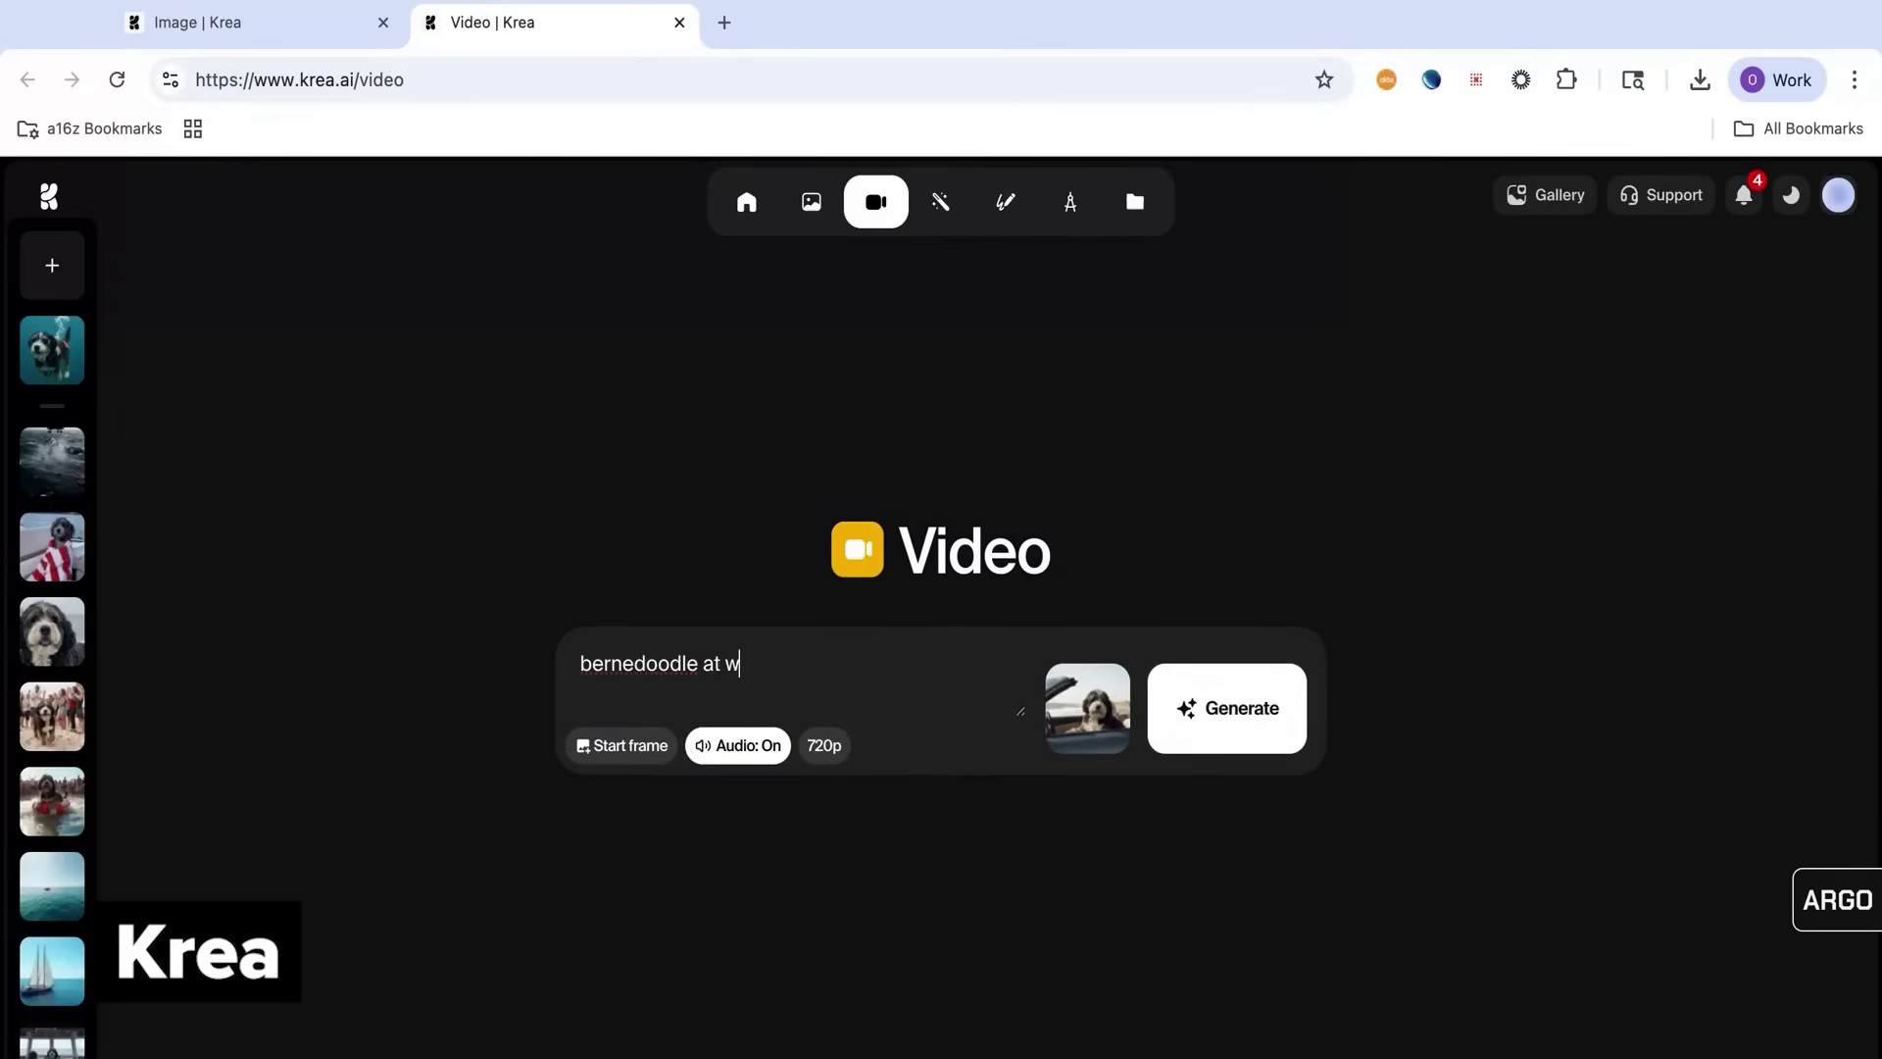
left_click(1243, 725)
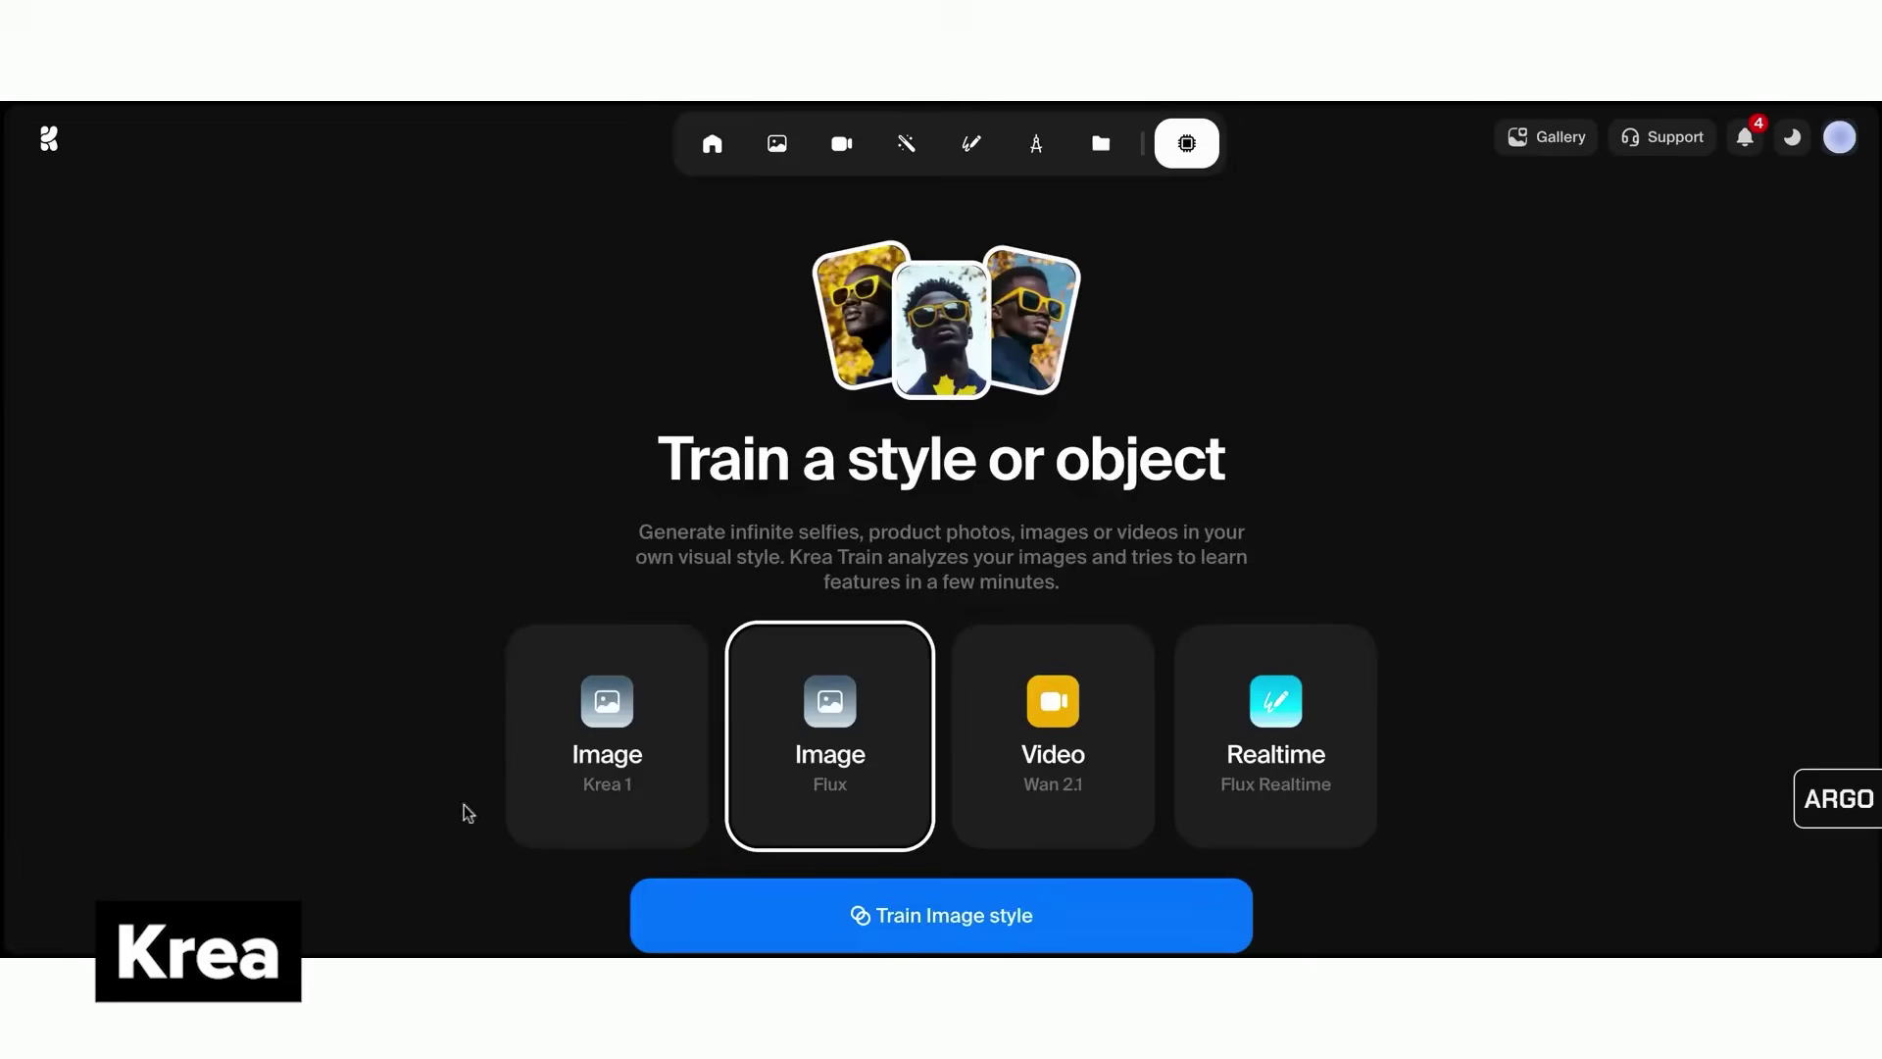
Train a character style named 'Olivia' from uploaded portrait photos, then generate images with it
left_click(836, 903)
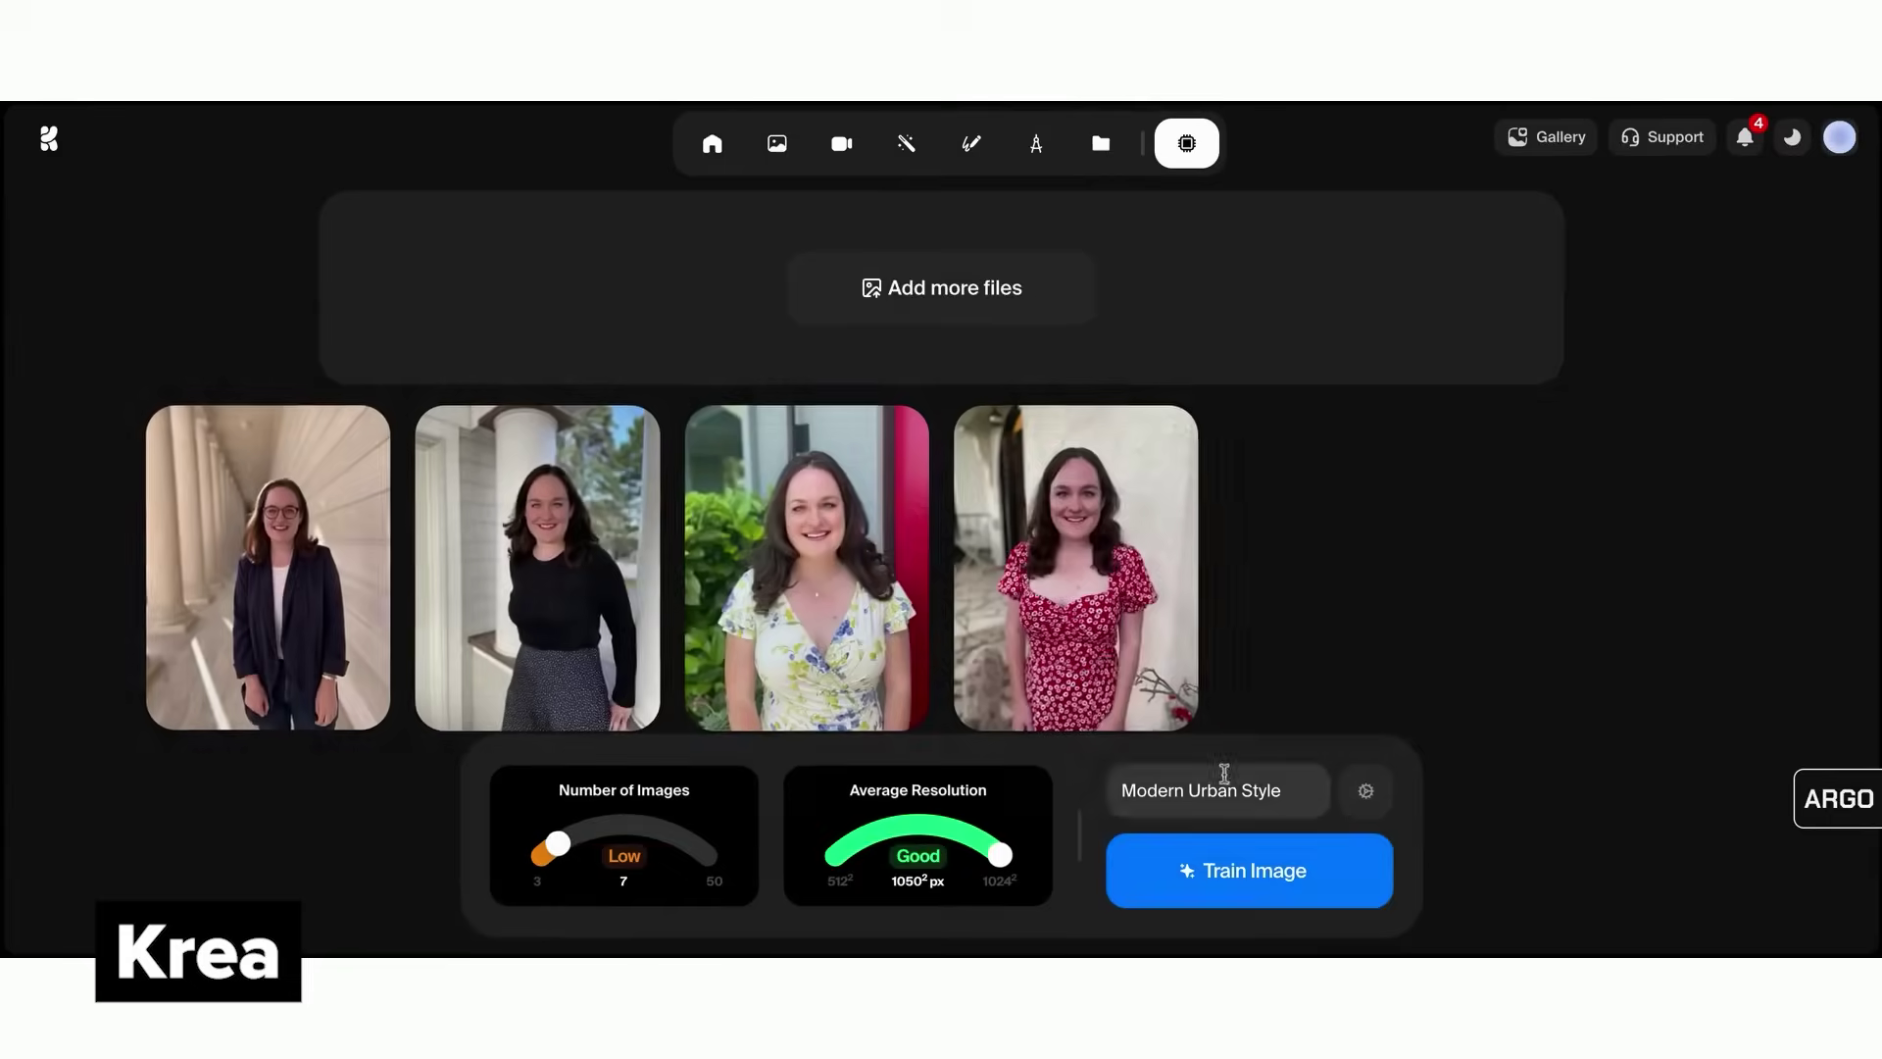
left_click(1366, 794)
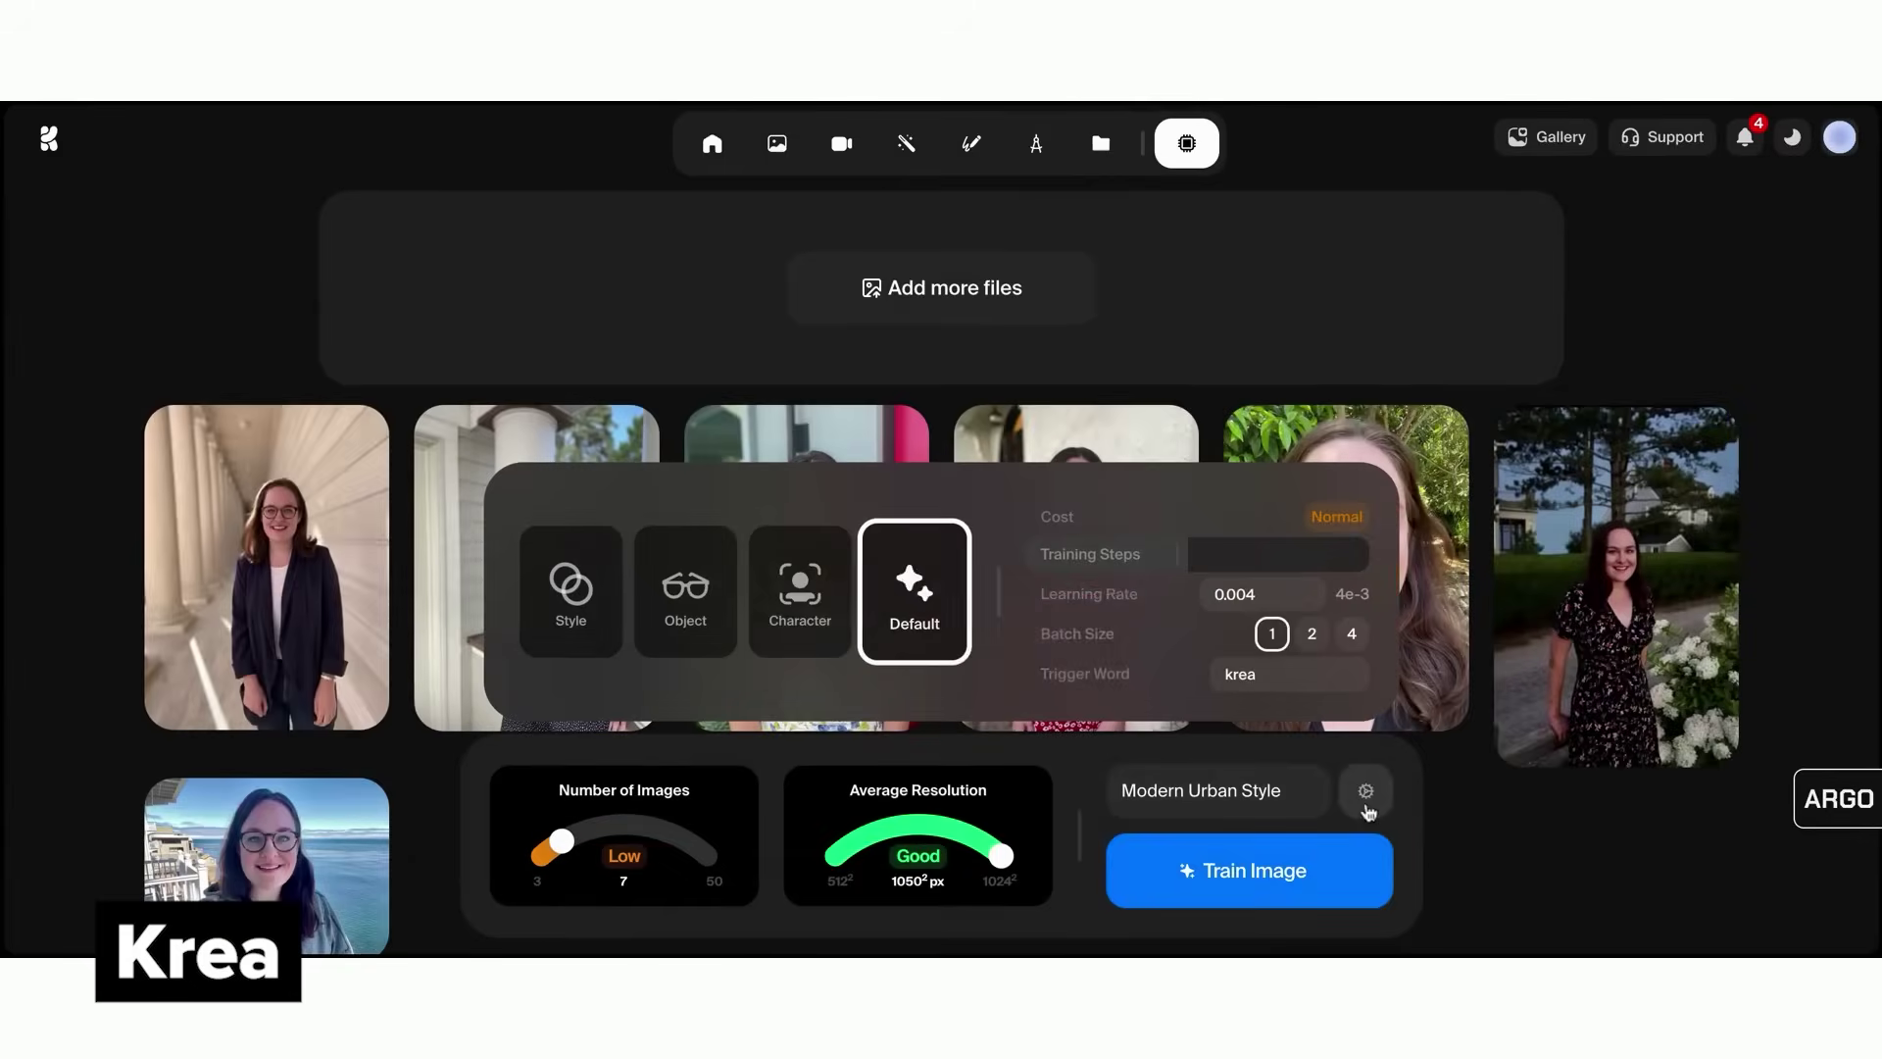
left_click(1268, 677)
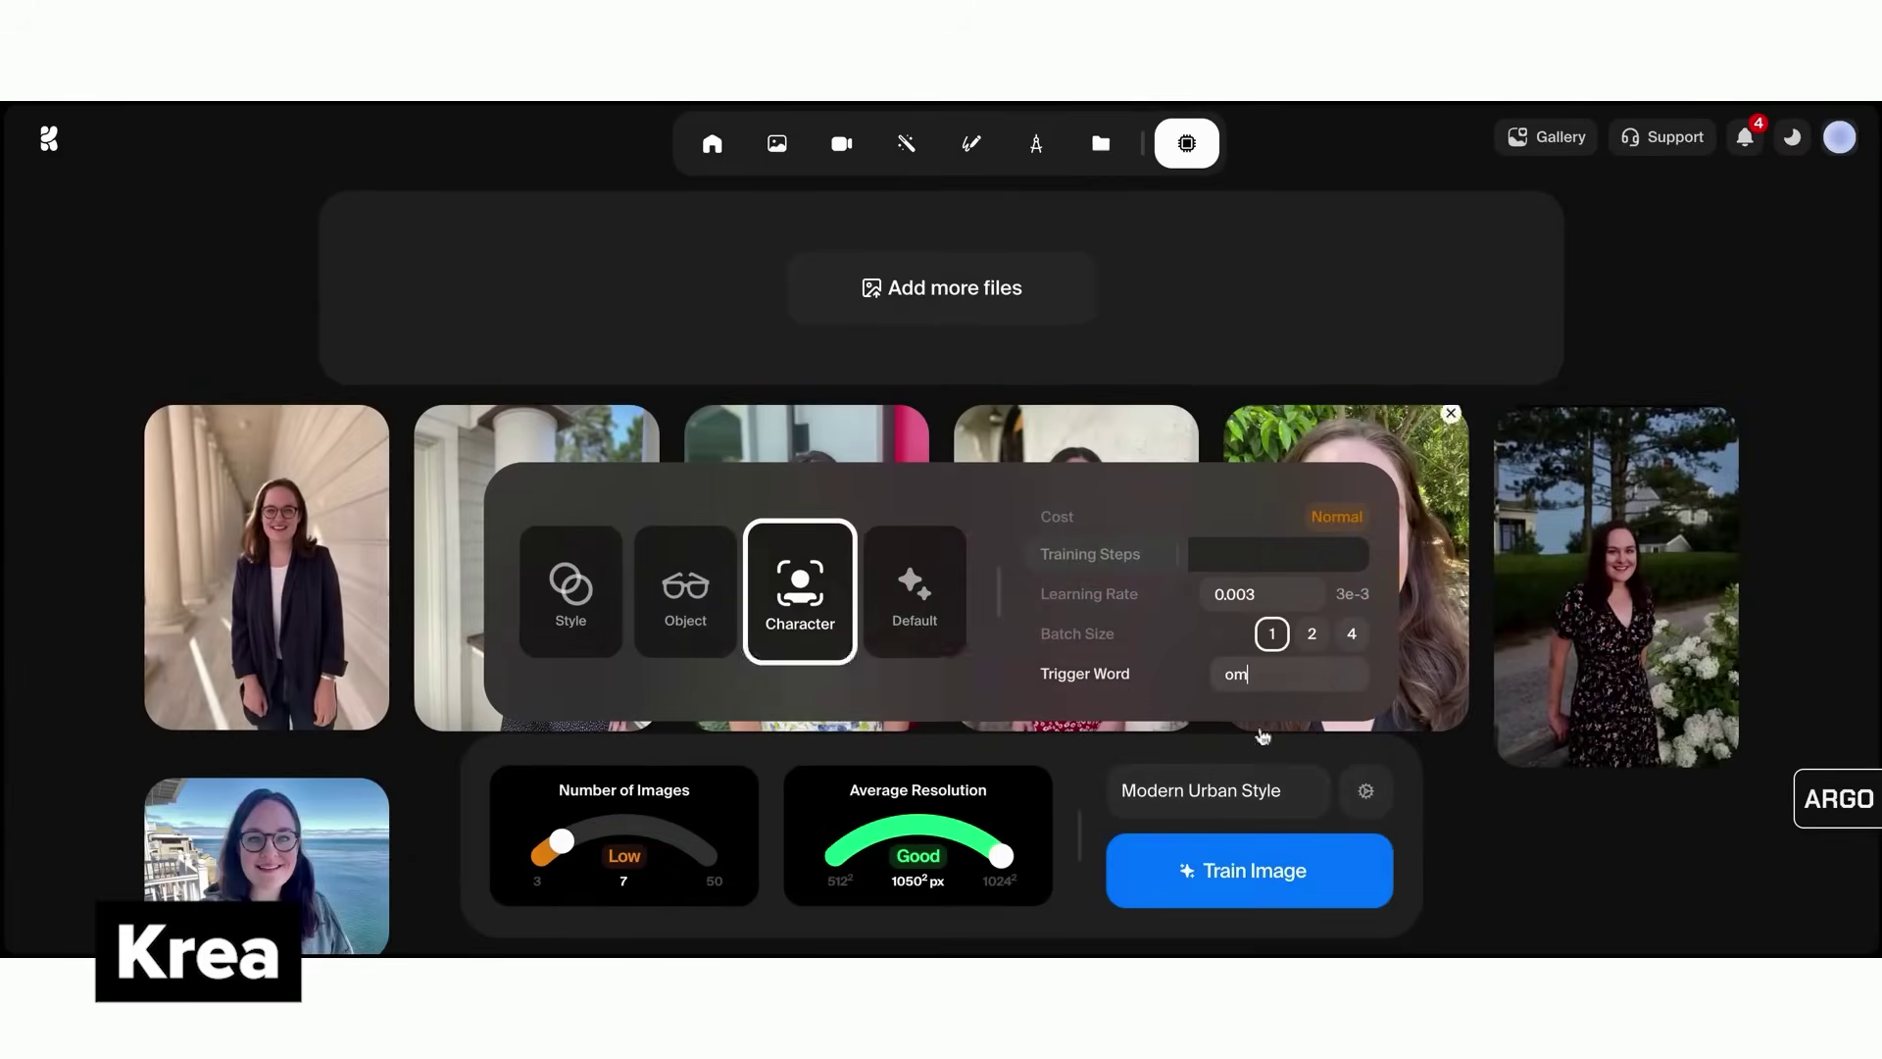
triple_click(1235, 790)
type("Olivia")
left_click(1249, 871)
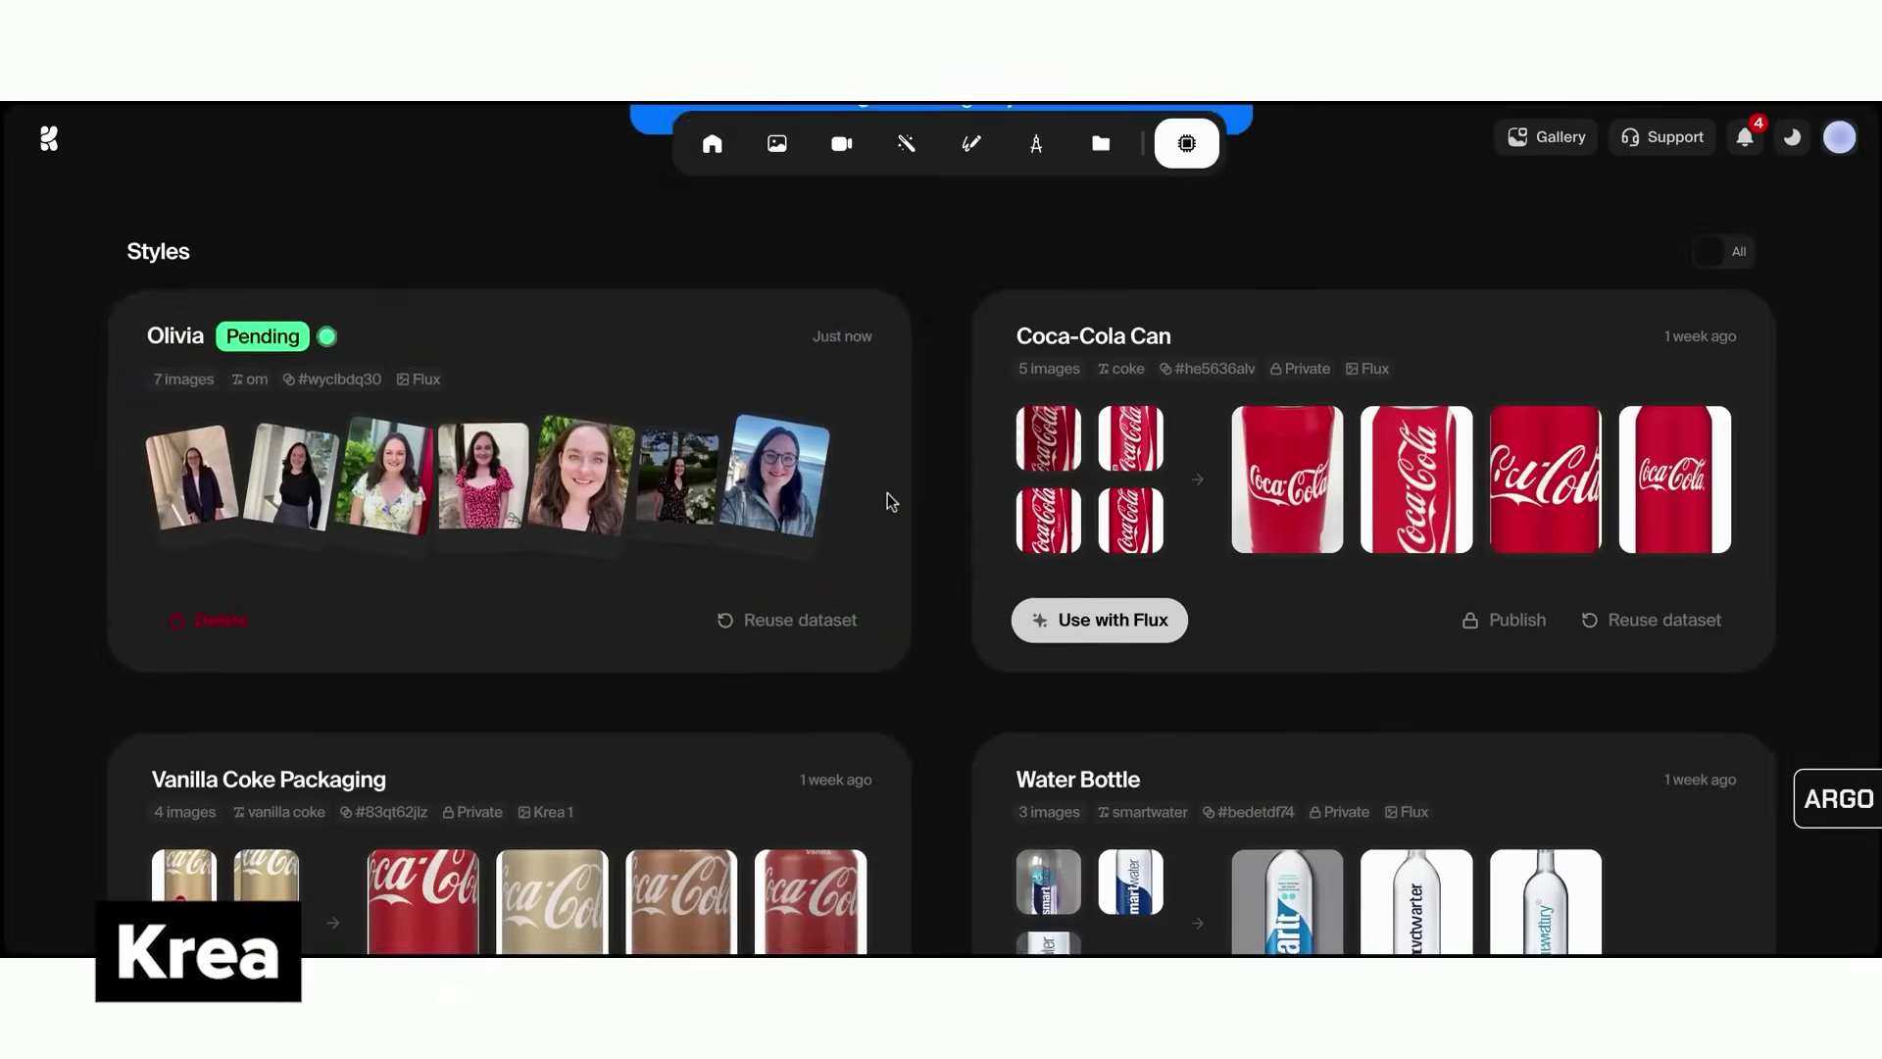
scroll(891, 501, "up", 3)
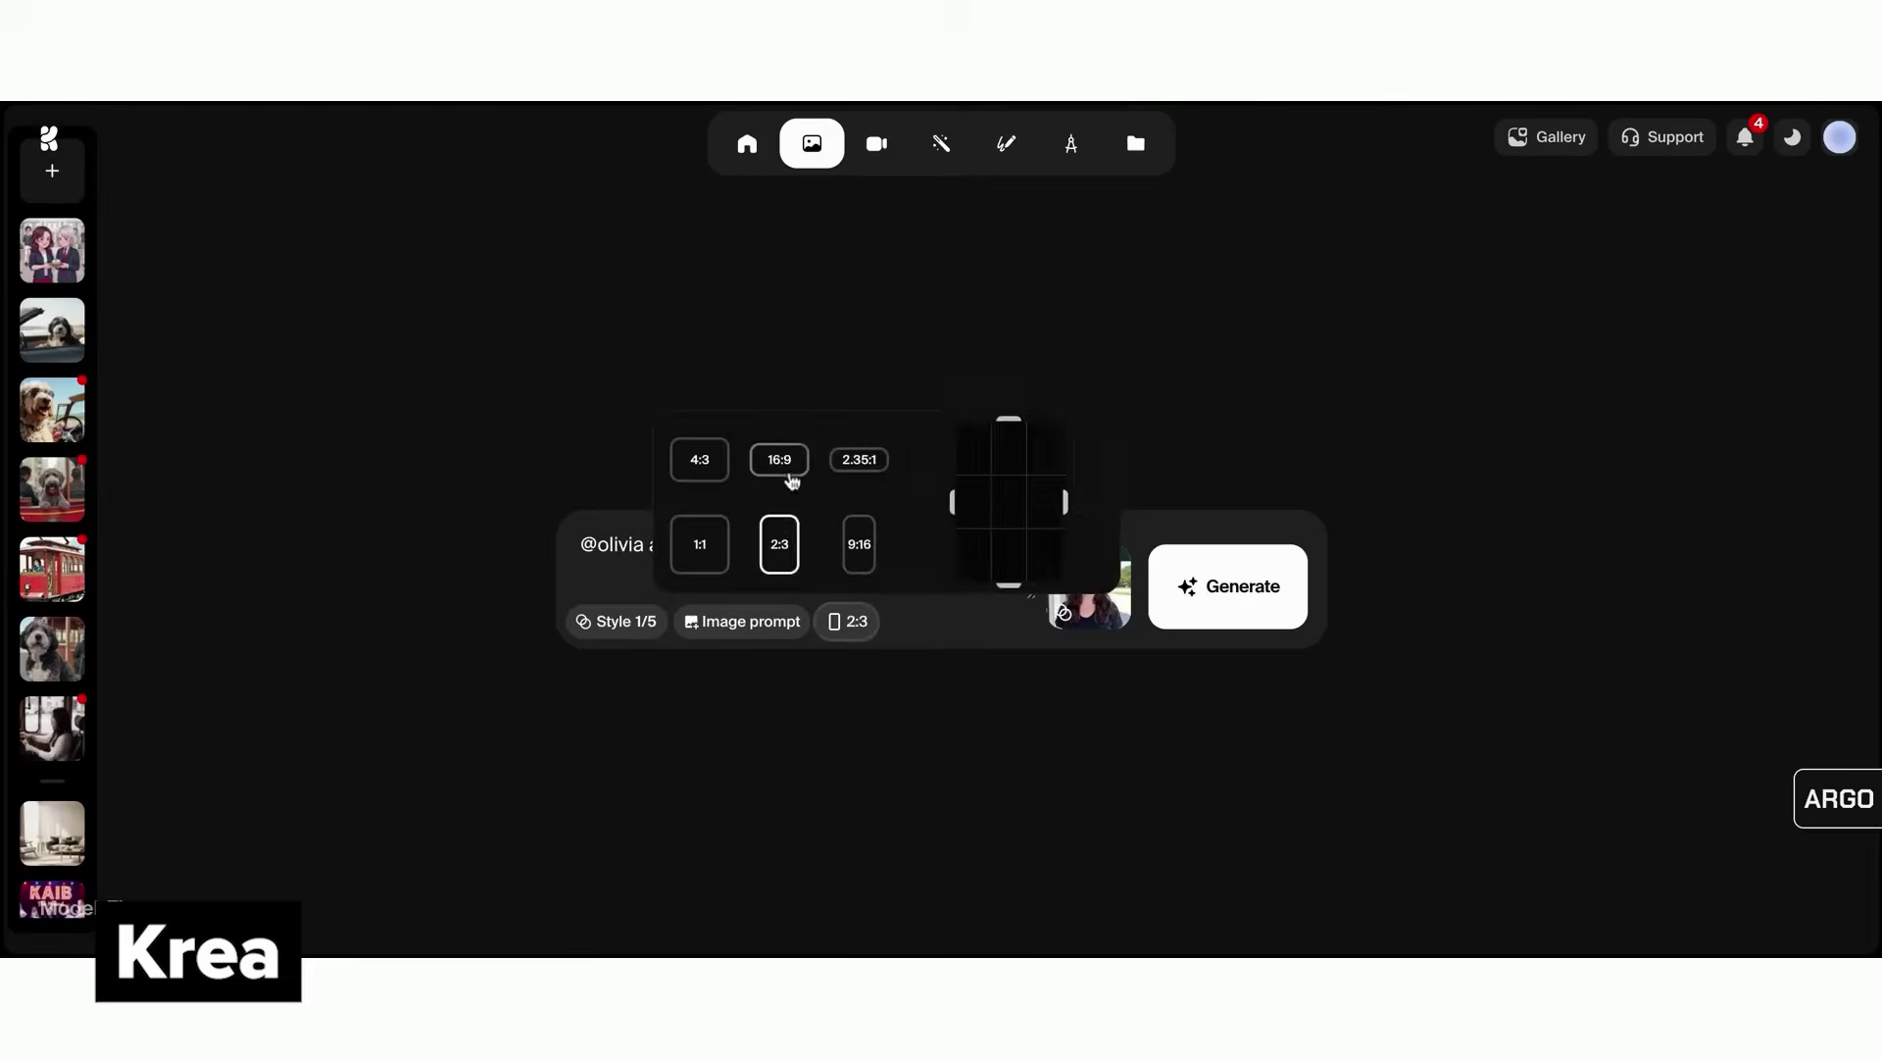
left_click(1221, 578)
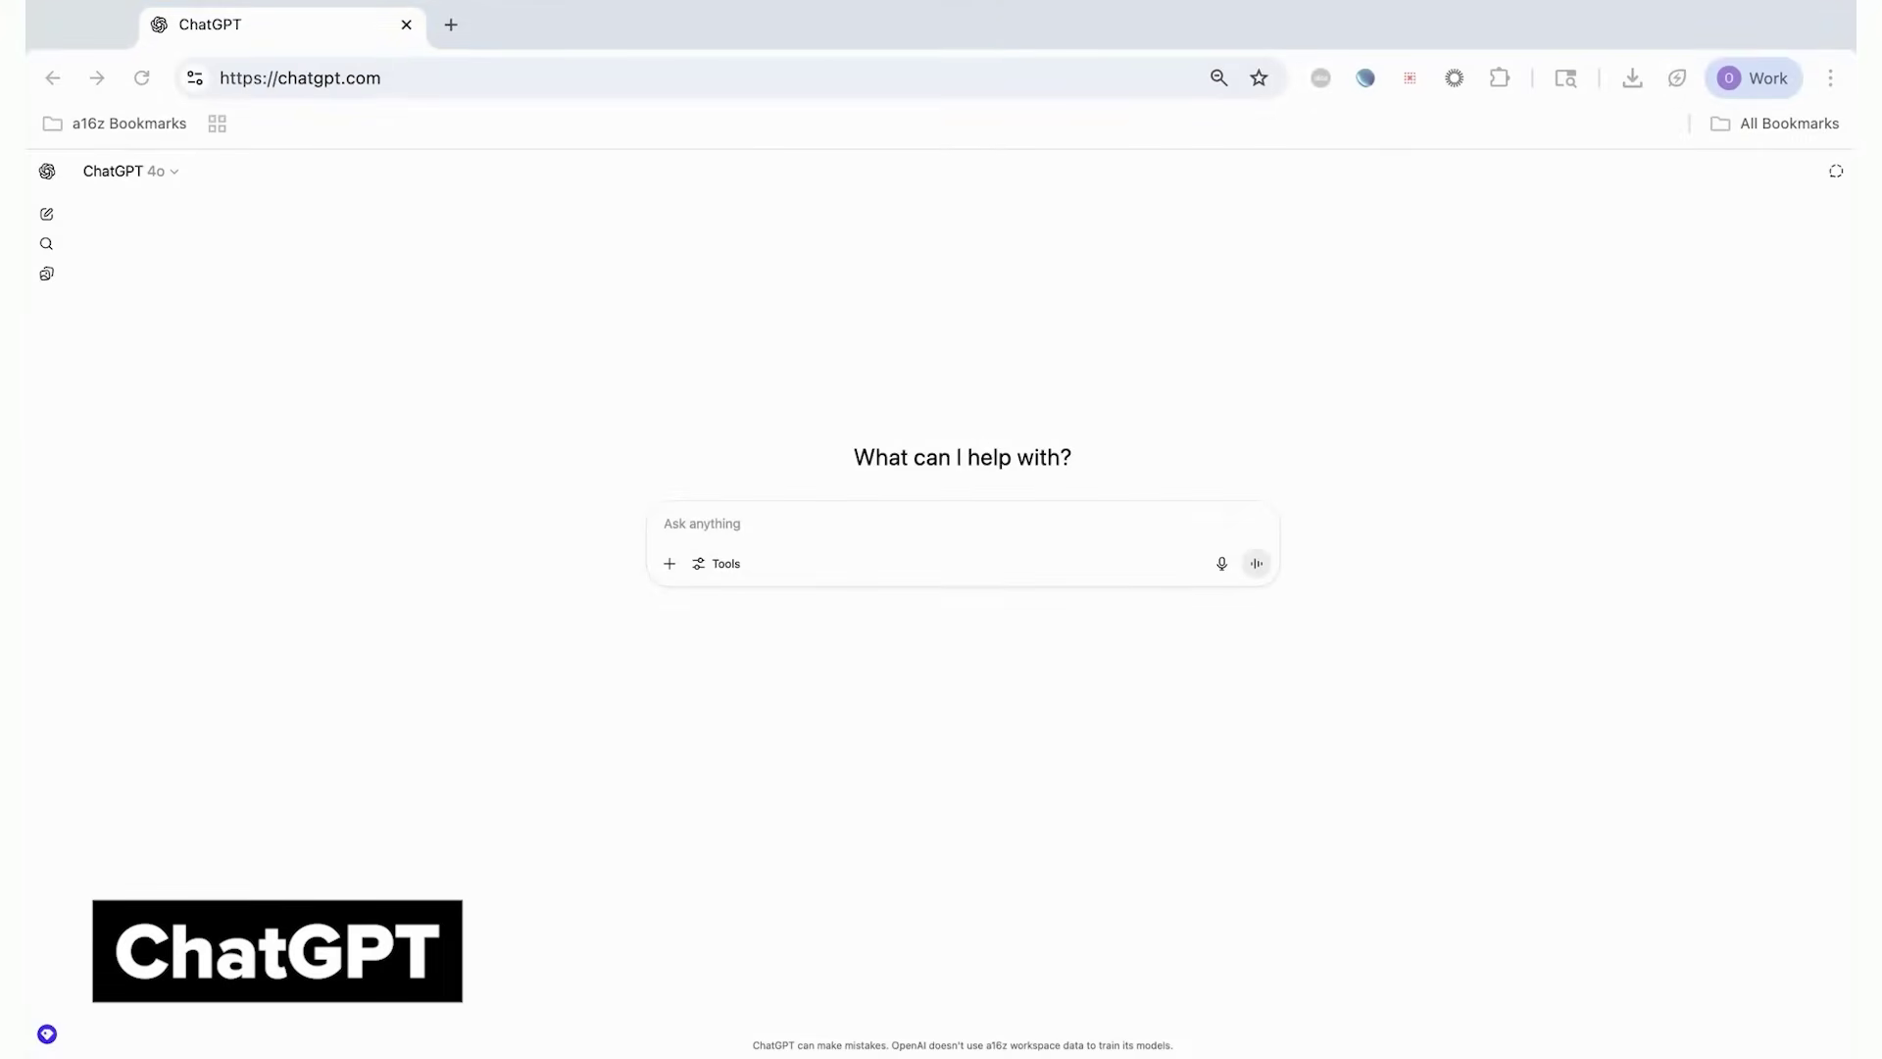
Attach the dog photo and request a Nike-style professional photo shoot image with the slogan "Just do it"
left_click_drag(980, 569, 960, 549)
left_click(722, 697)
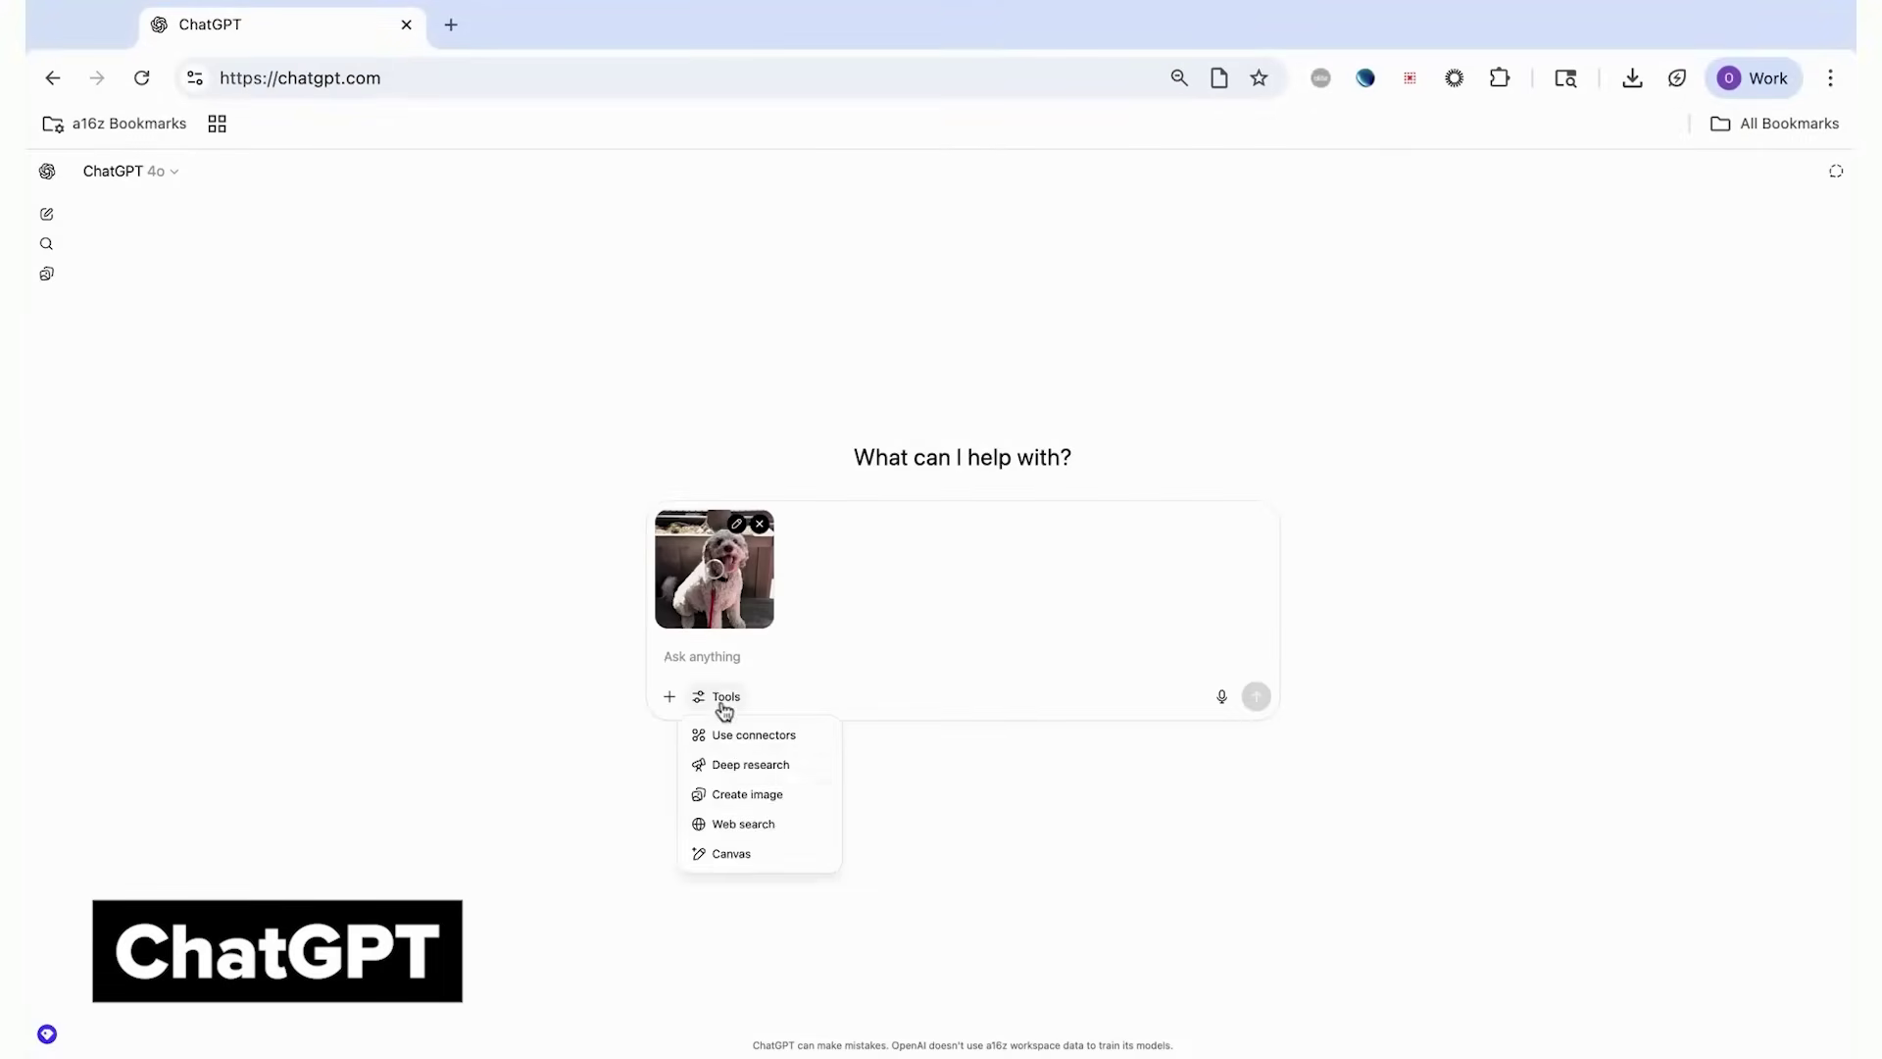
left_click(760, 790)
left_click(849, 696)
left_click(938, 616)
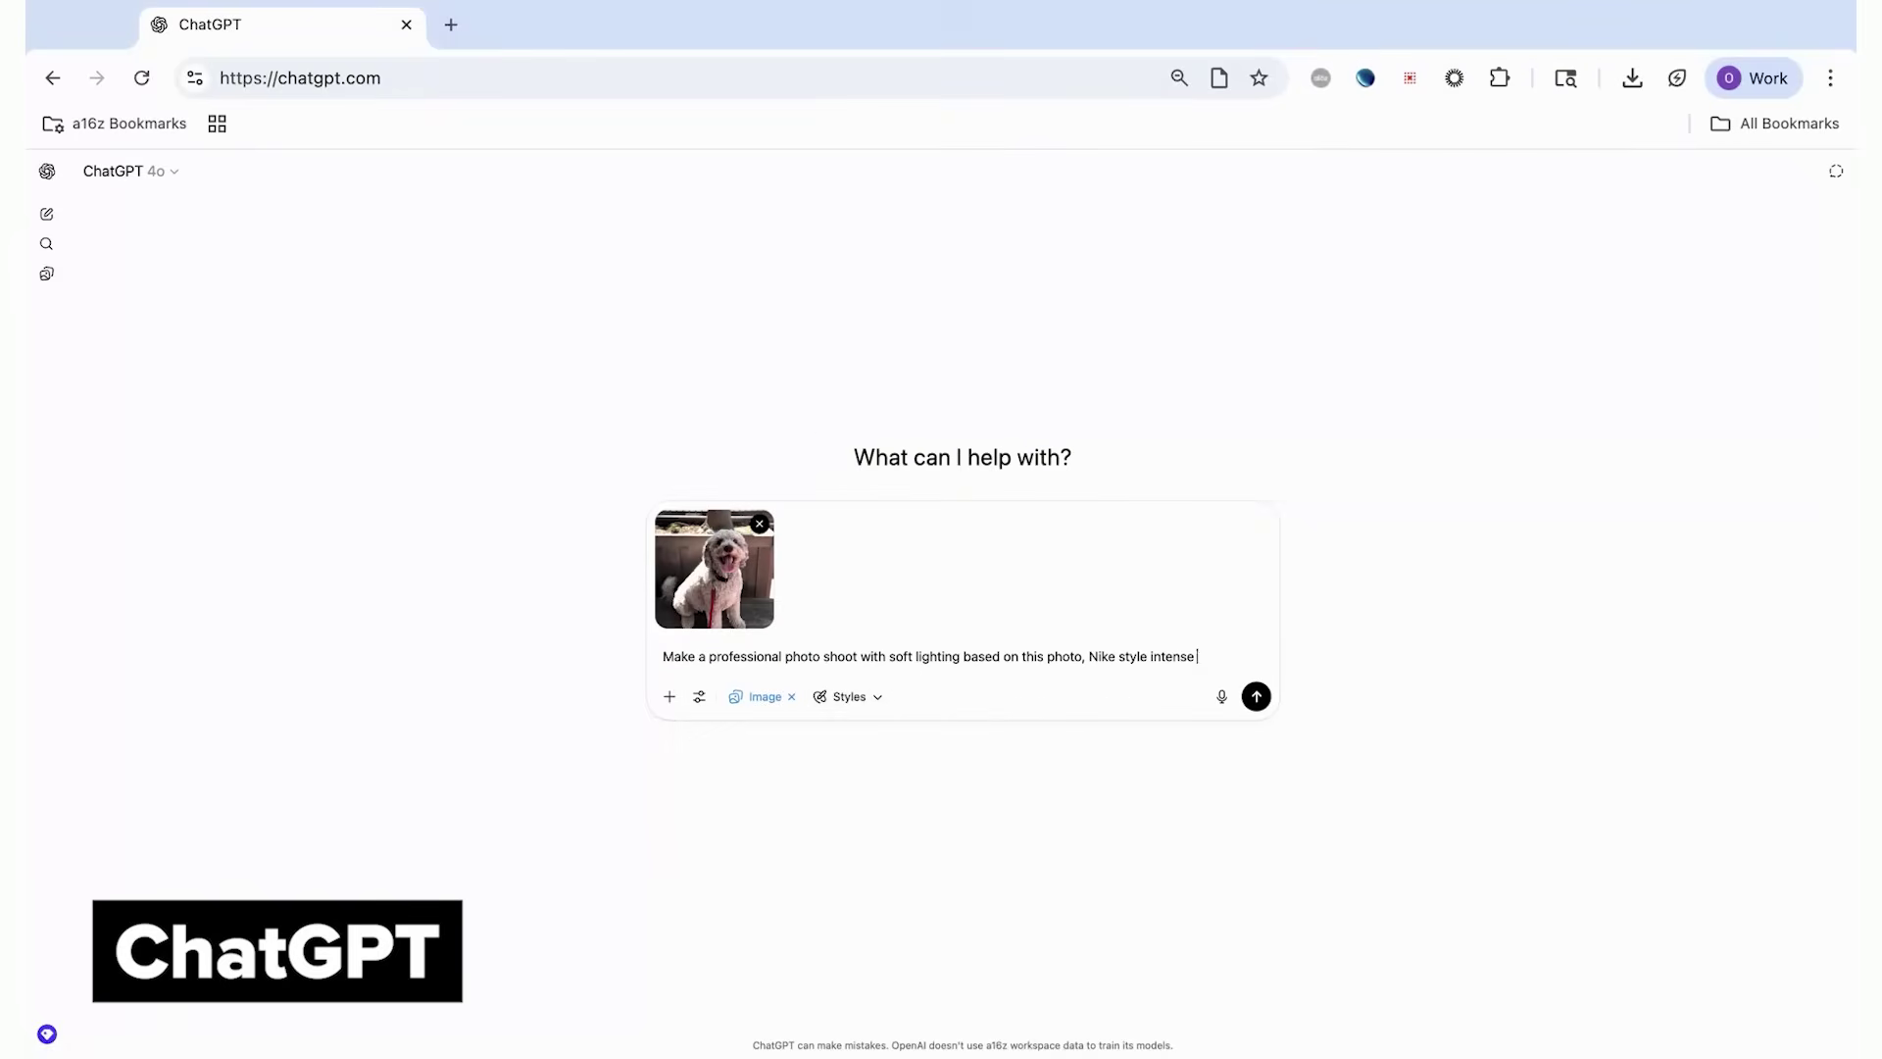
type("the slogan \"Just do it\"")
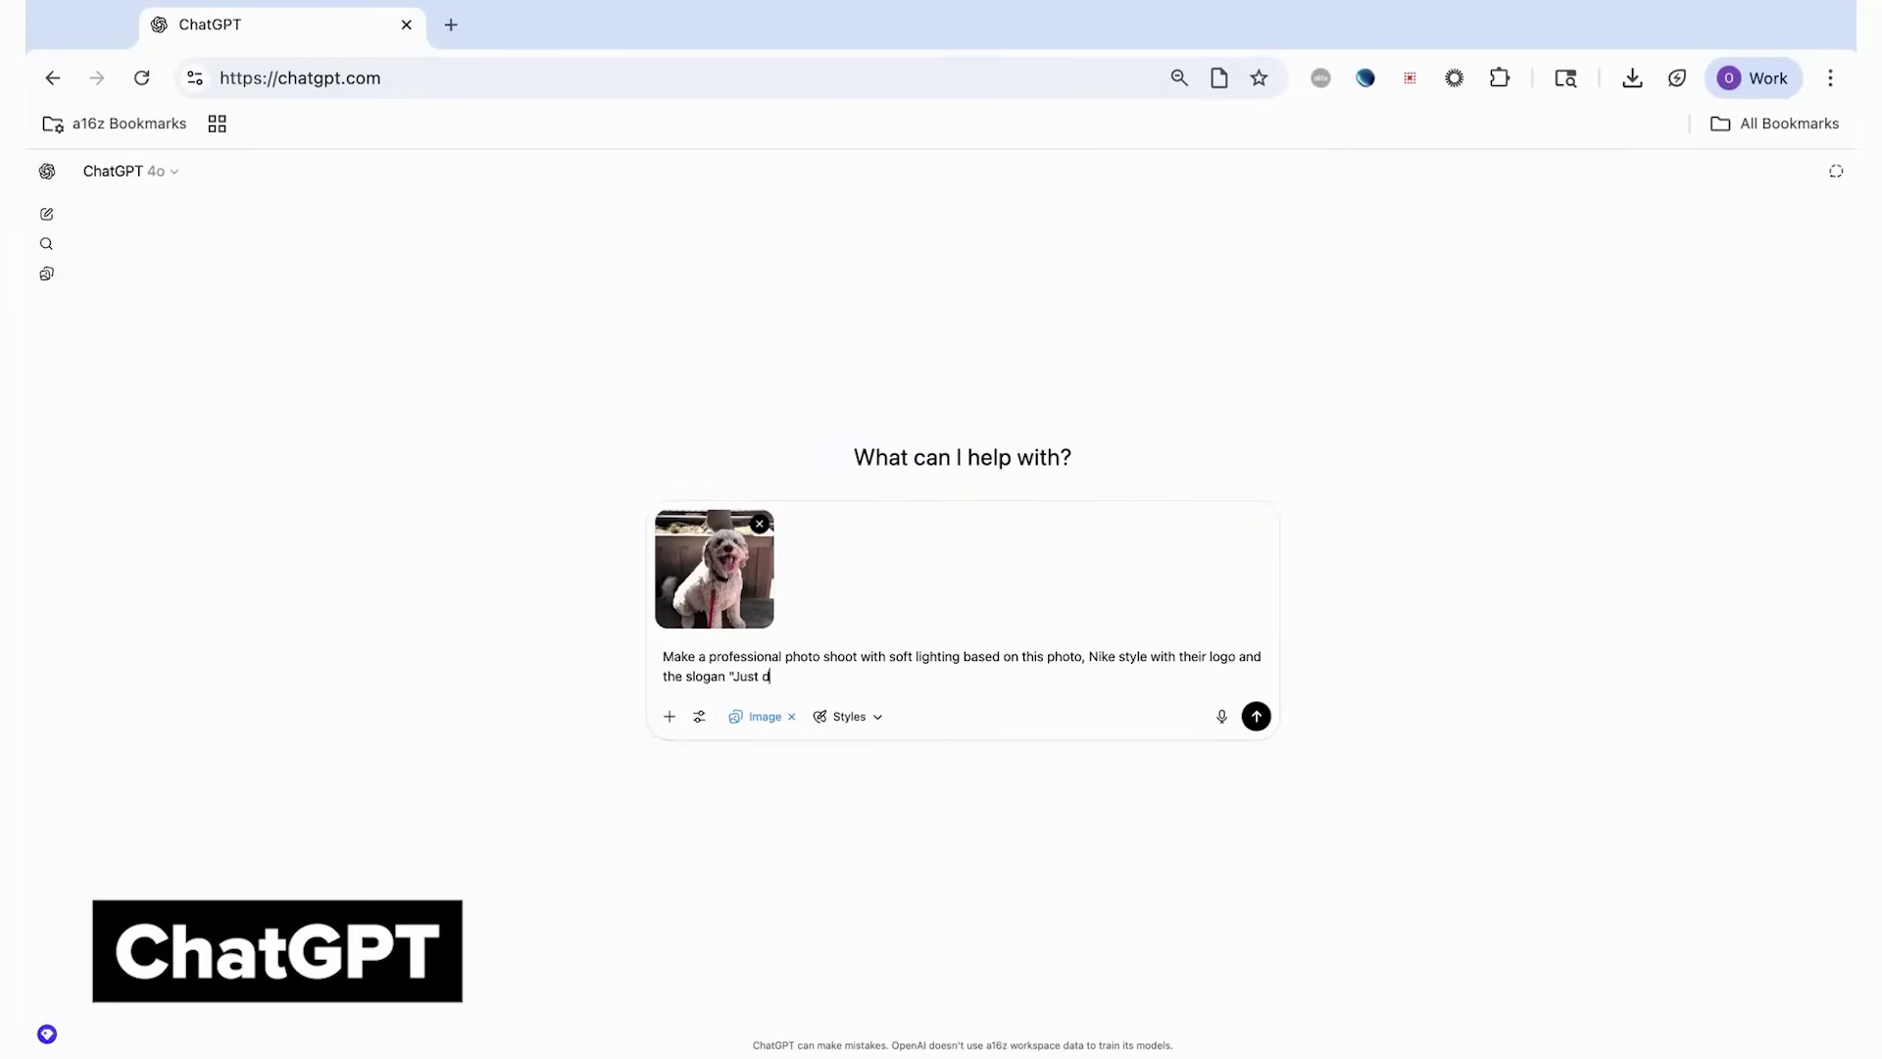
key("Return")
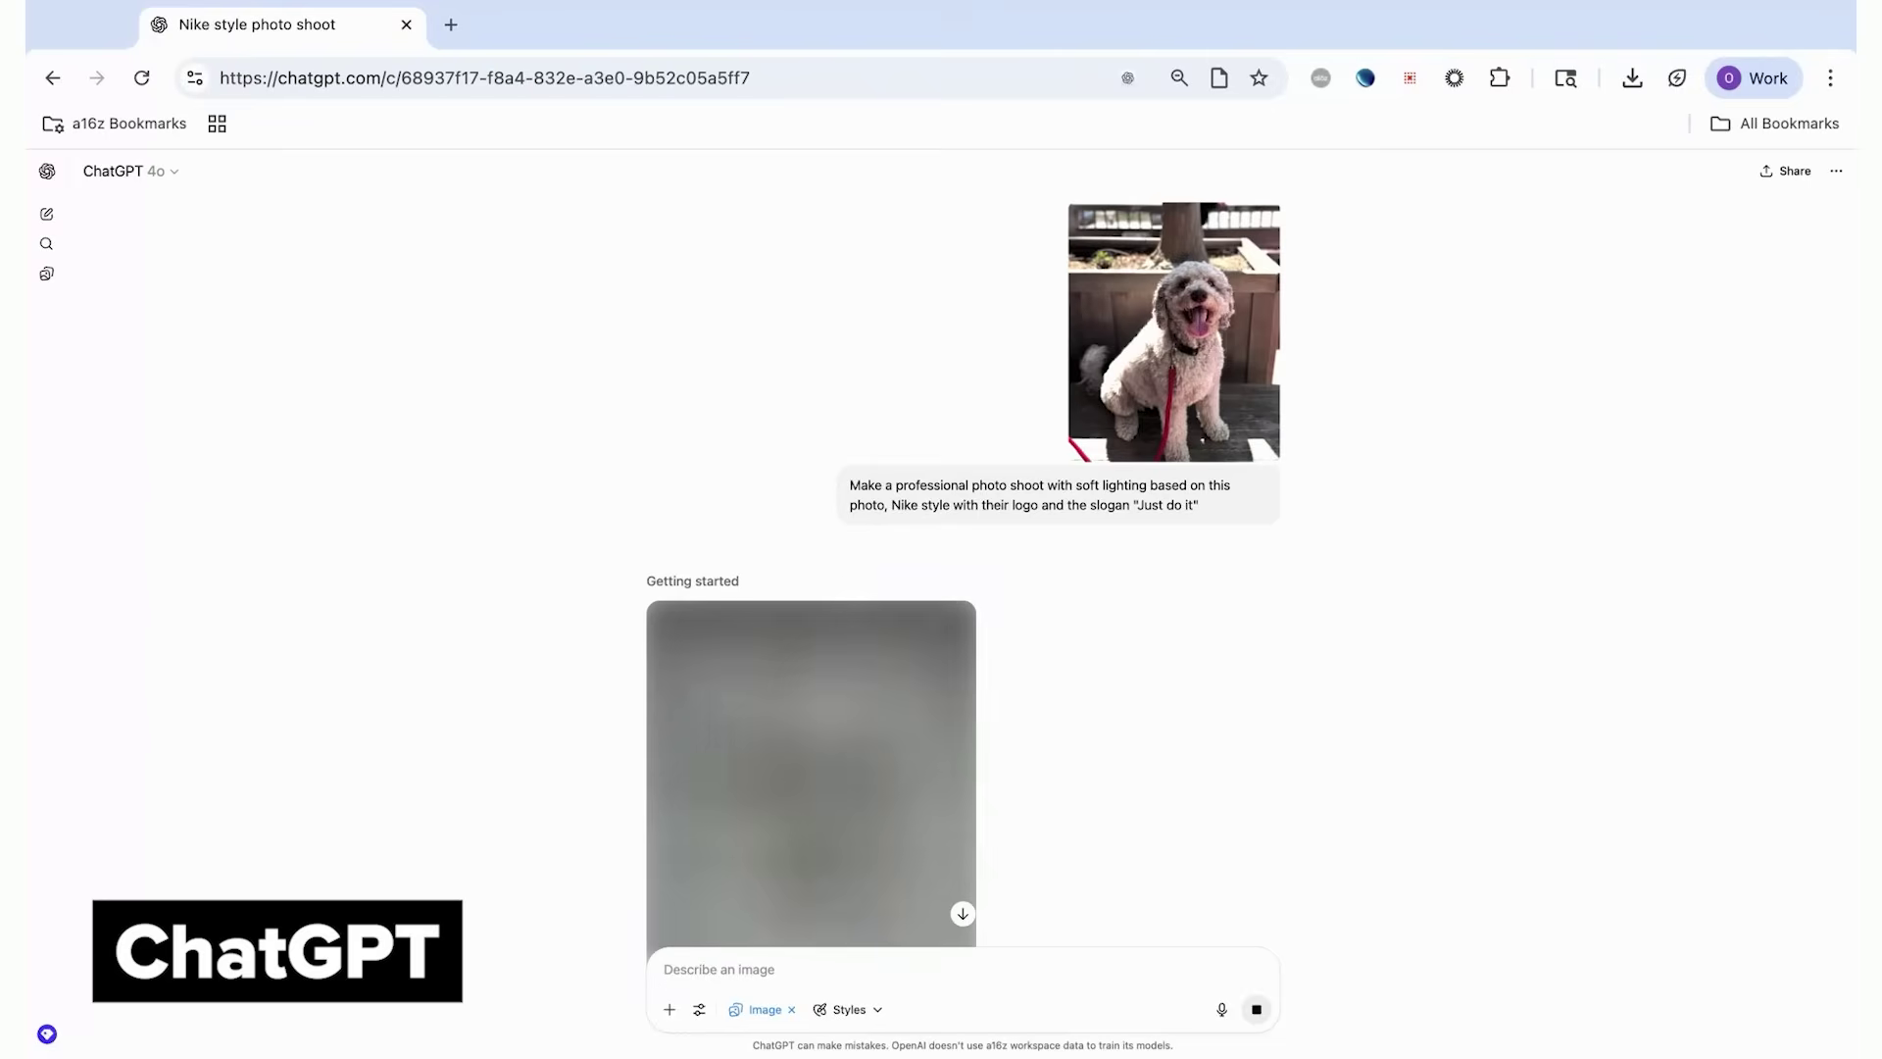